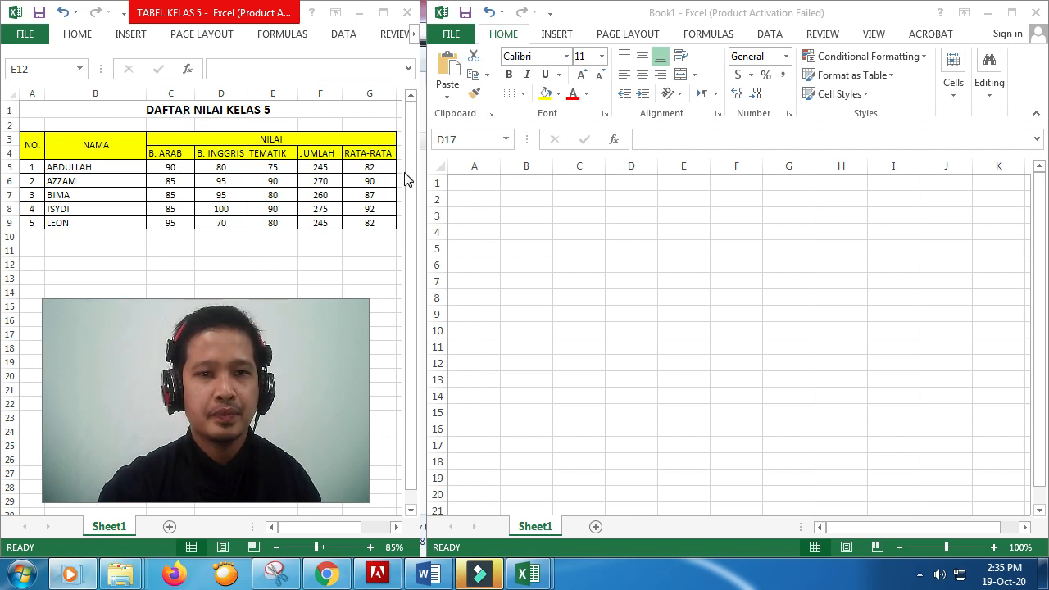
Enter the title "DAFTAR NILAI KELAS 5" in cell A1 of the blank Book1 workbook
double_click(474, 181)
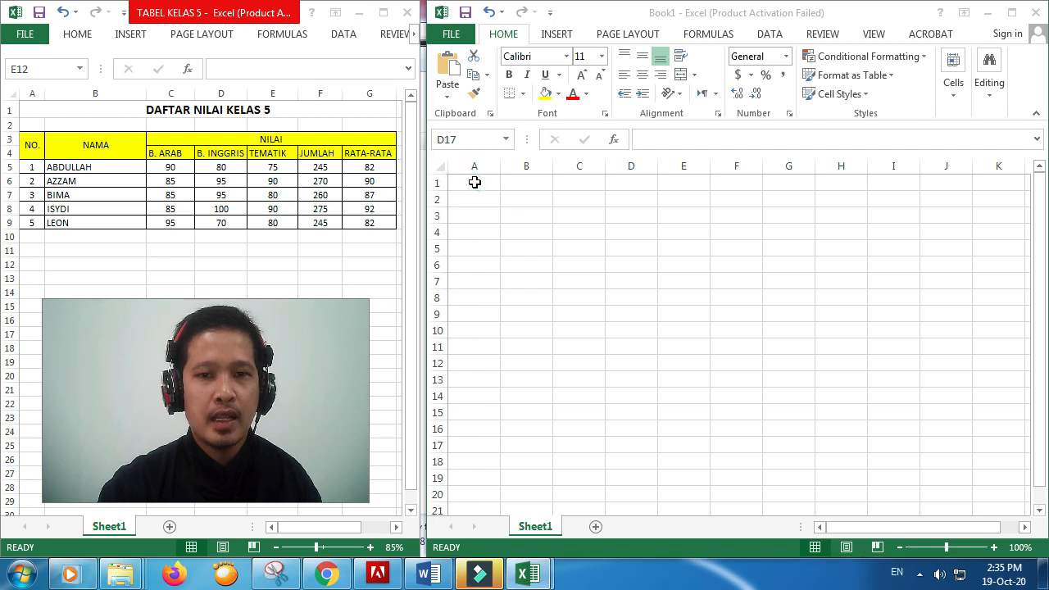
left_click(482, 186)
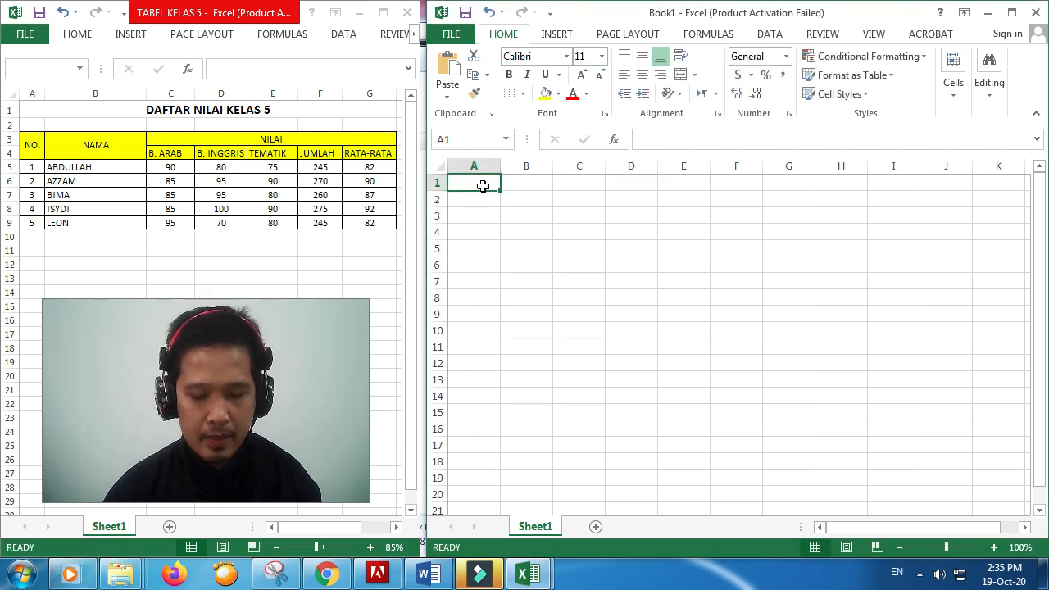
type("DAF")
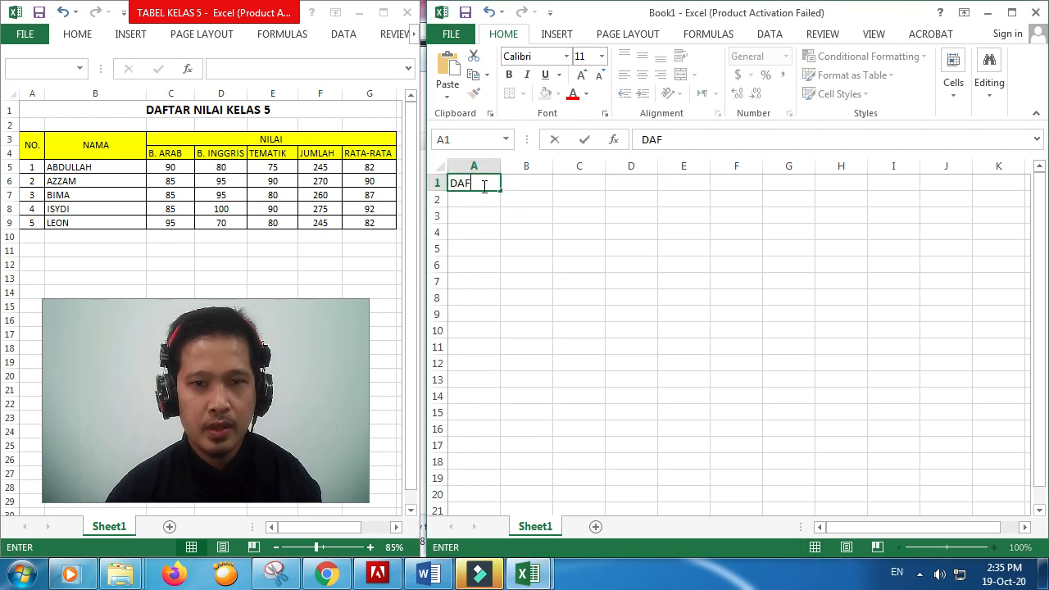
type("TAR NILA")
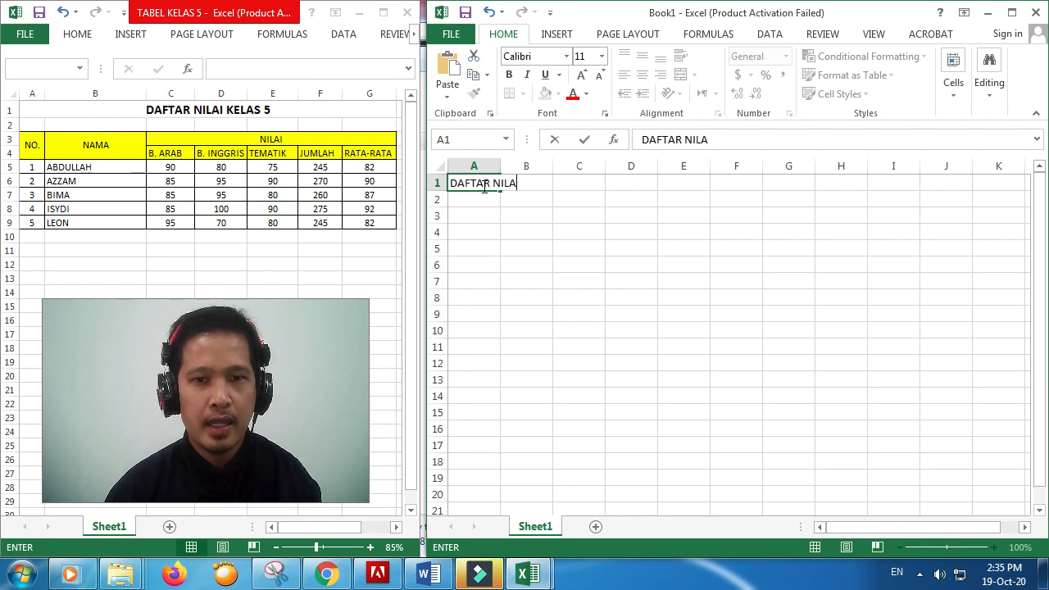
type("I KELAS 5")
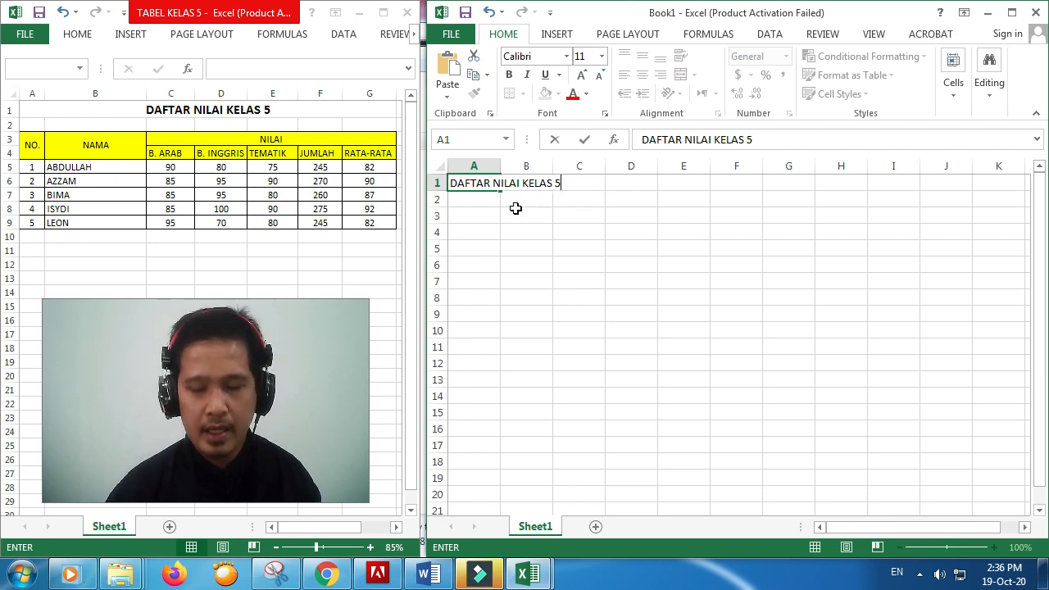
key("Return")
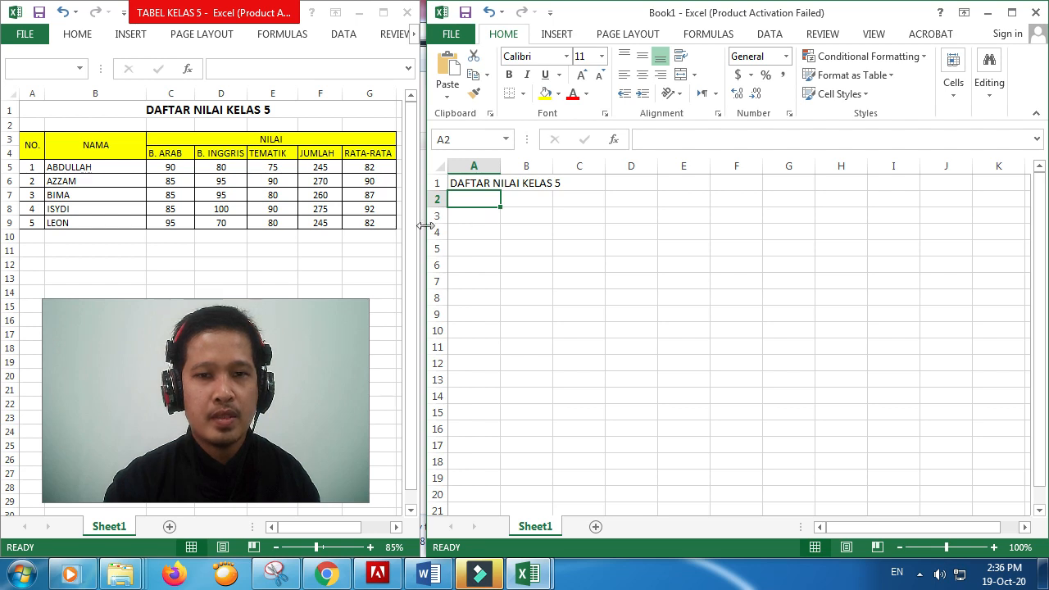
Enter the heading "NO." in A3 and number the rows 1 to 5 in cells A5 to A9
left_click(462, 215)
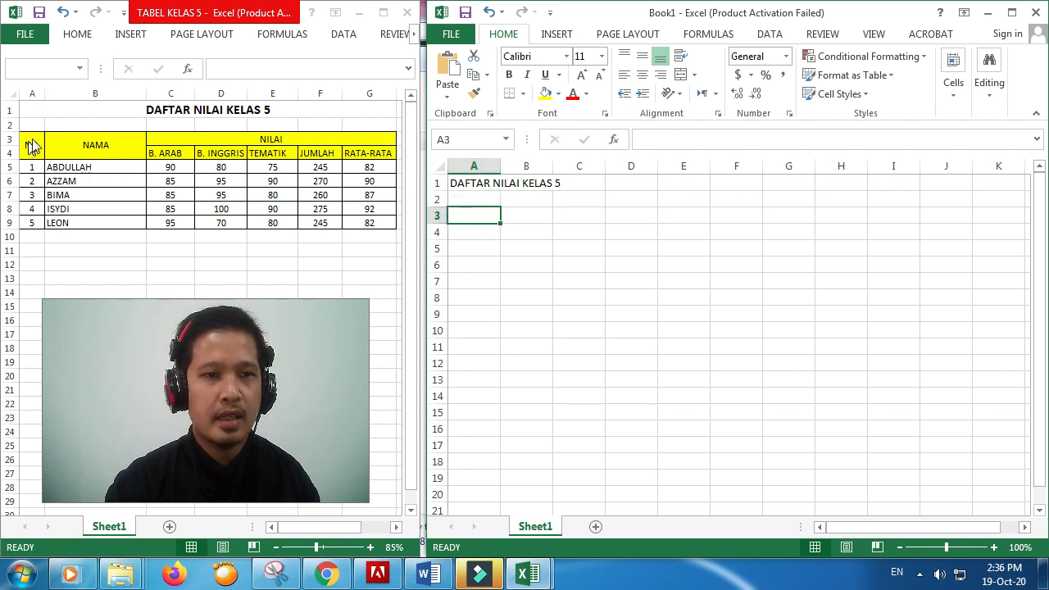
type("NO.")
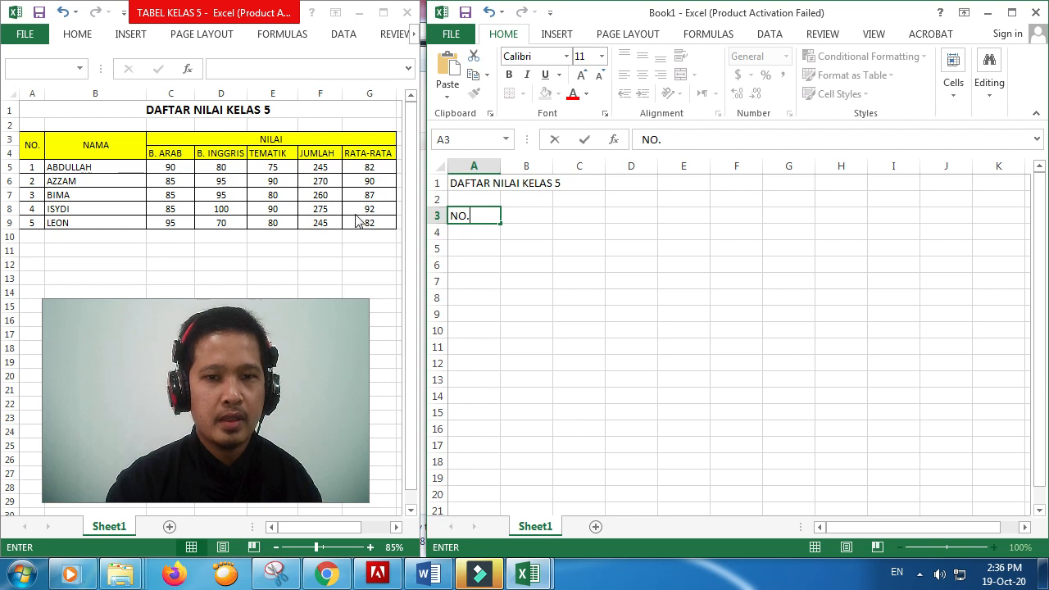
left_click(480, 247)
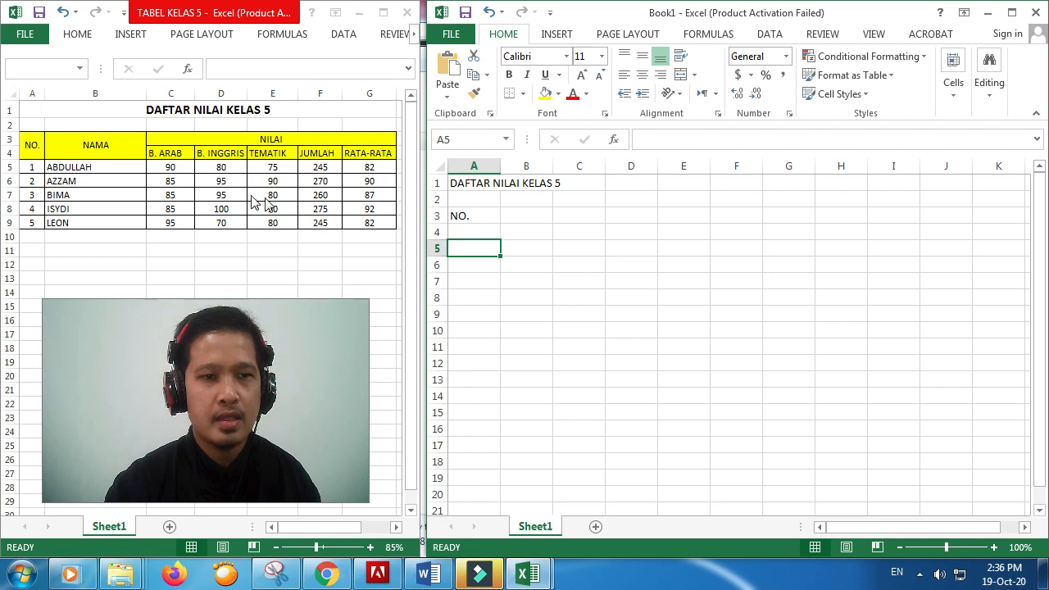
type("1")
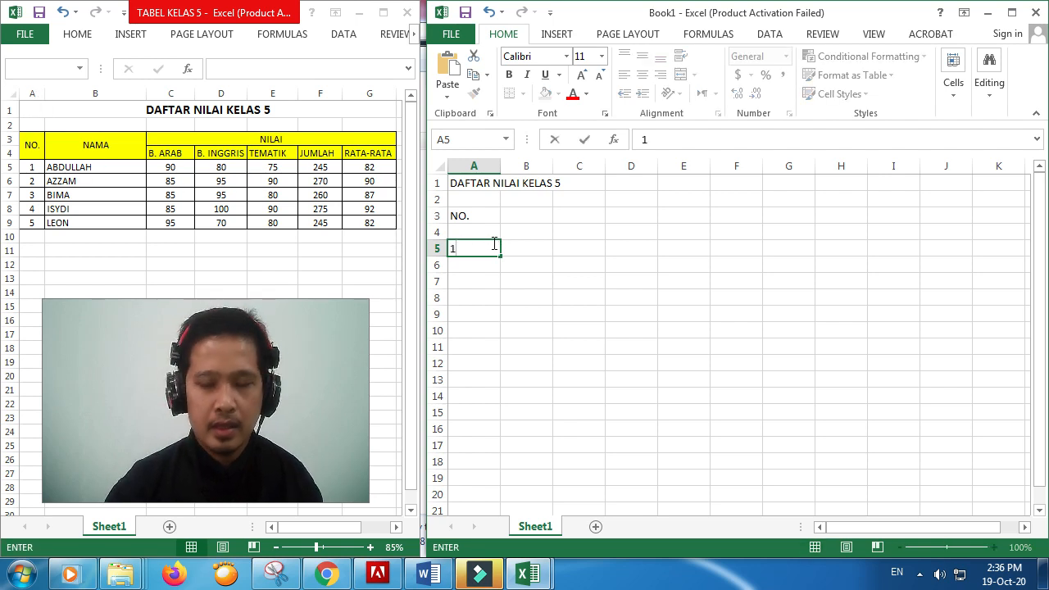
key("Escape")
key("Down")
type("3")
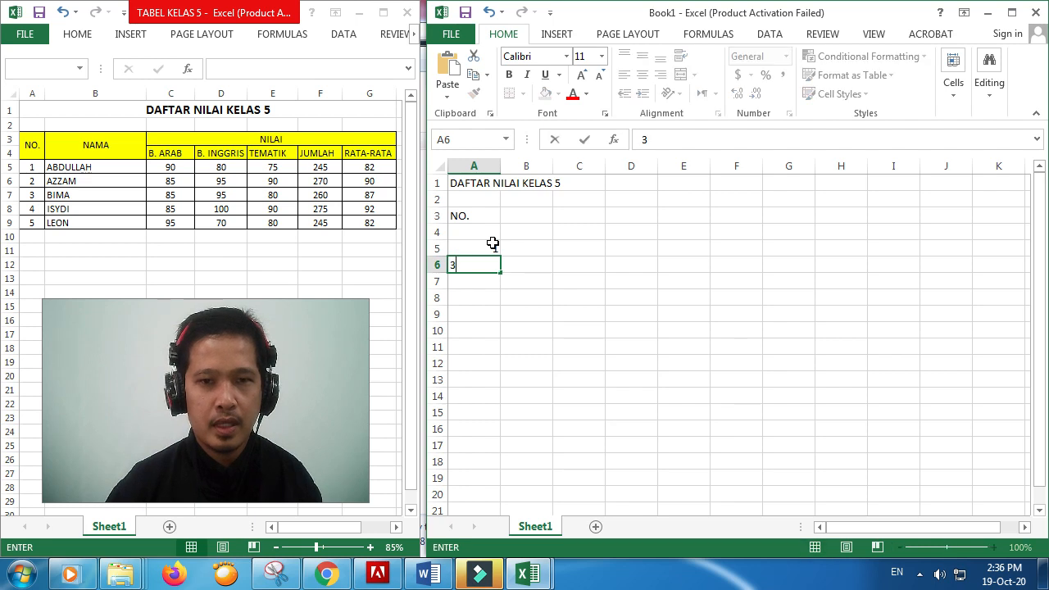
key("BackSpace")
type("2")
key("Return")
type("3")
key("Return")
type("4")
key("Return")
type("5")
key("Return")
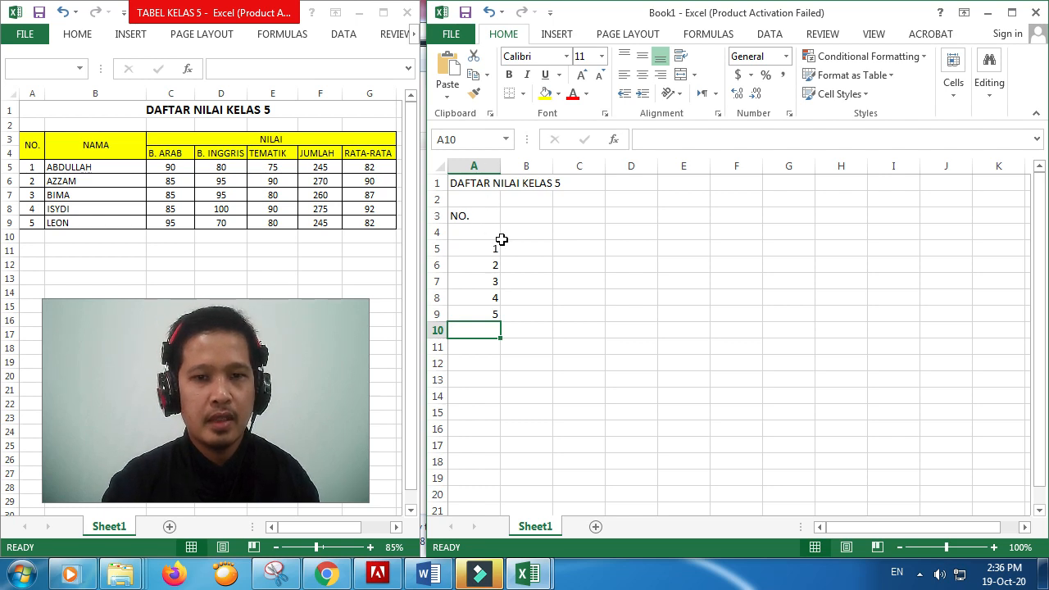
Enter the headings "NAMA" in B3 and "NILAI" in C3
left_click(531, 214)
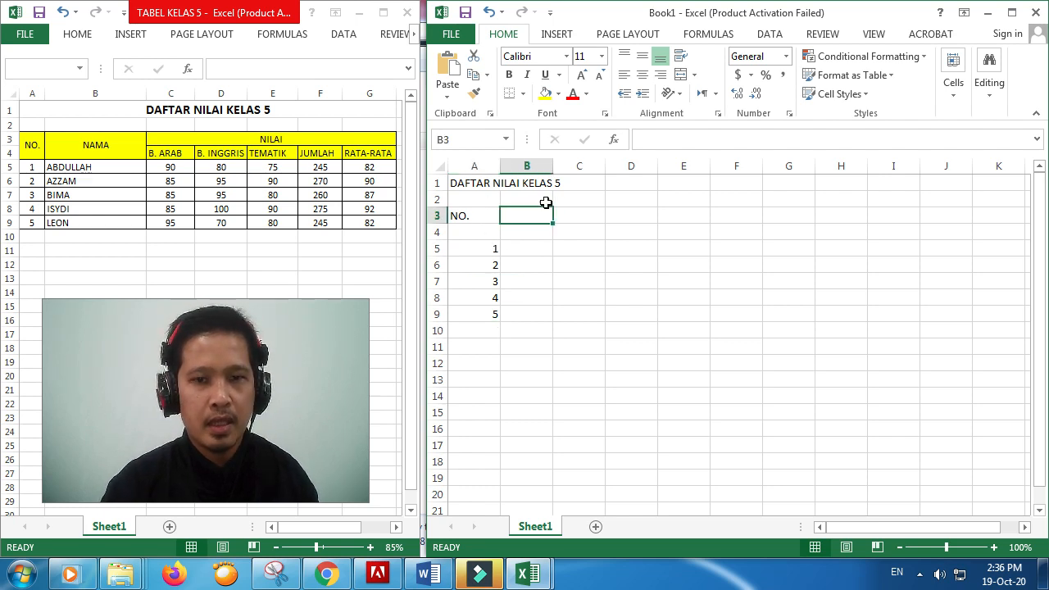
type("NAMA")
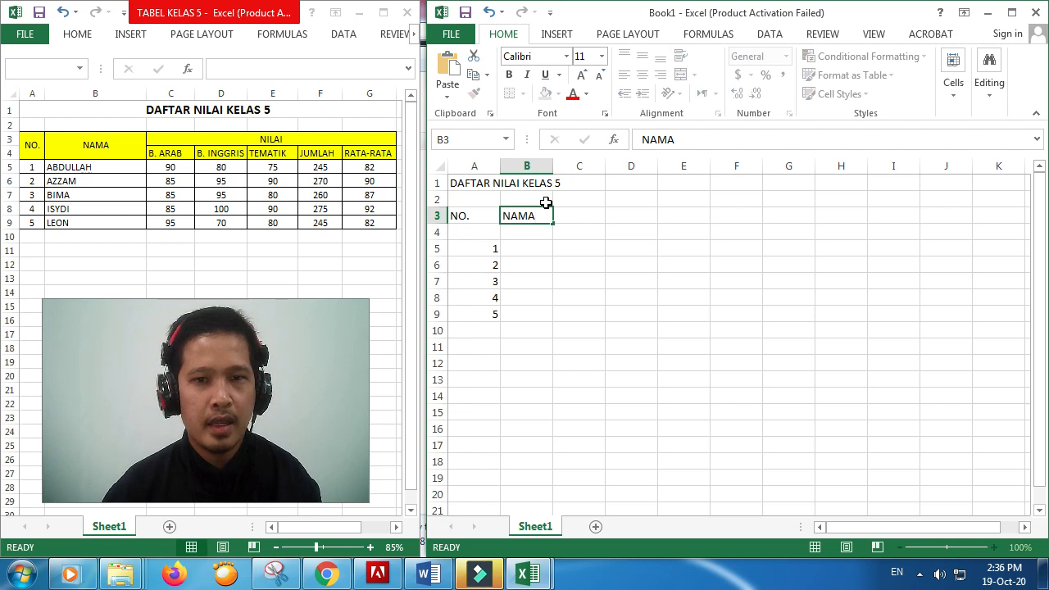
key("Tab")
type("NILAI")
key("Down")
Fill C4 to G4 with the subheadings "B. ARAB", "B. INGGRIS", "TEMATIK", "JUMLAH" and "RATA-RATA"
type("B. ARAB")
key("Tab")
type("B")
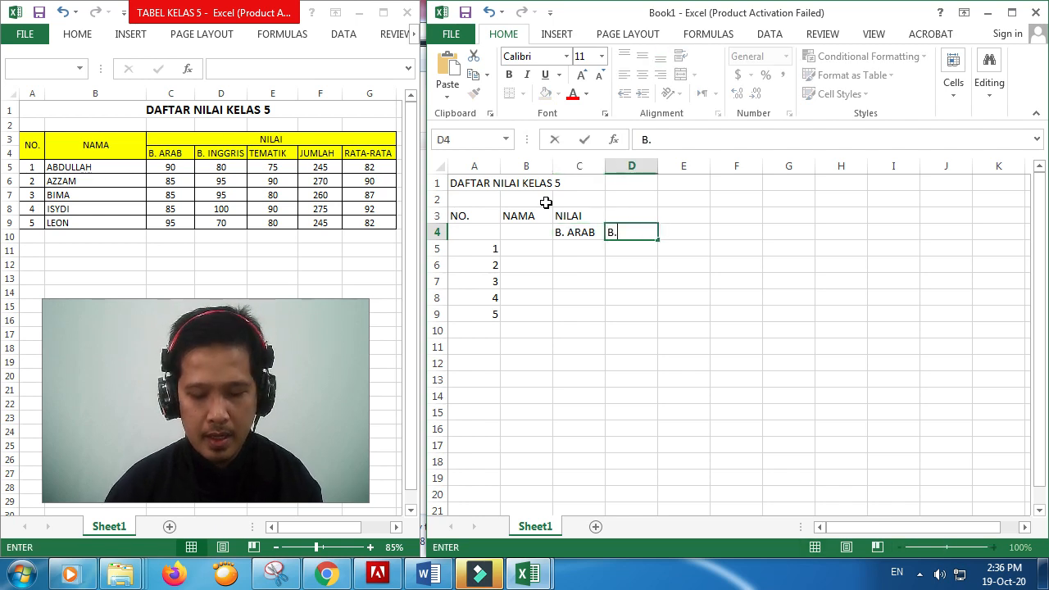
type(". IKNGG")
key("BackSpace")
key("BackSpace")
key("BackSpace")
key("BackSpace")
type("NGGRIS")
key("Tab")
type("TEMATIK")
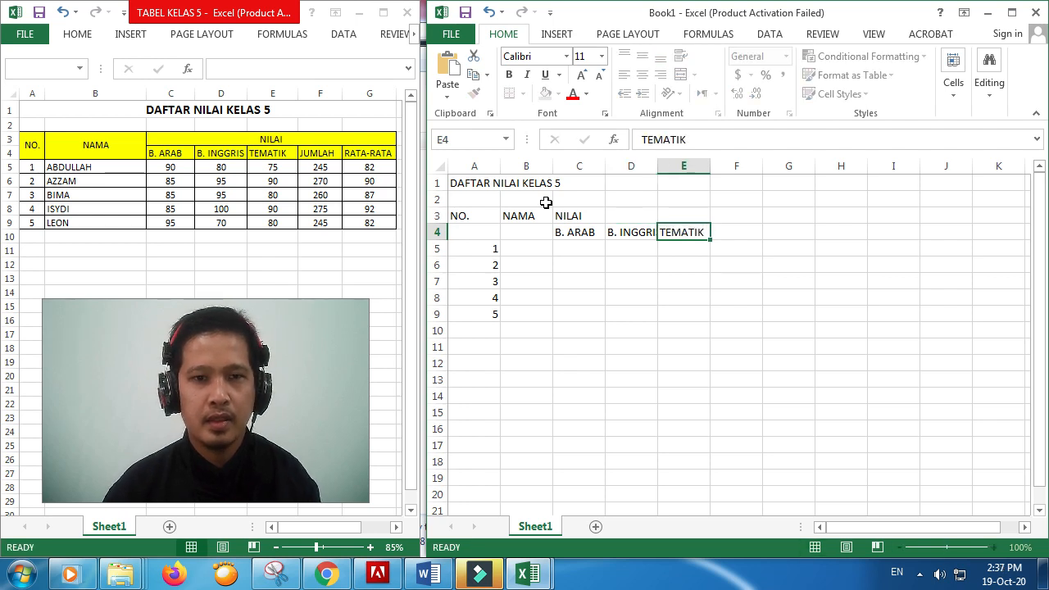
key("Tab")
type("JUMLAH")
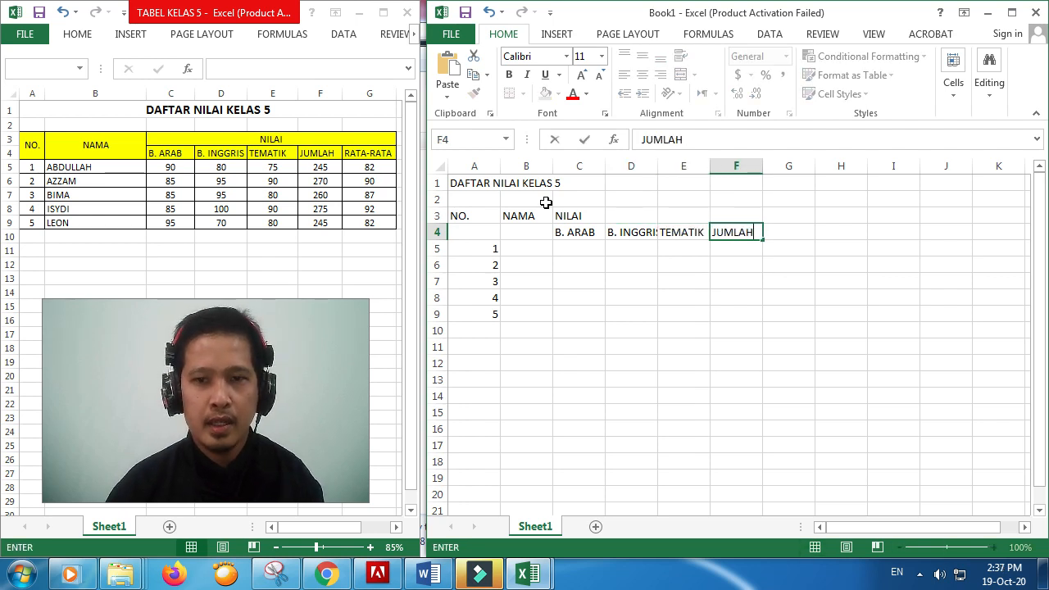
key("Tab")
type("RATA-RATA")
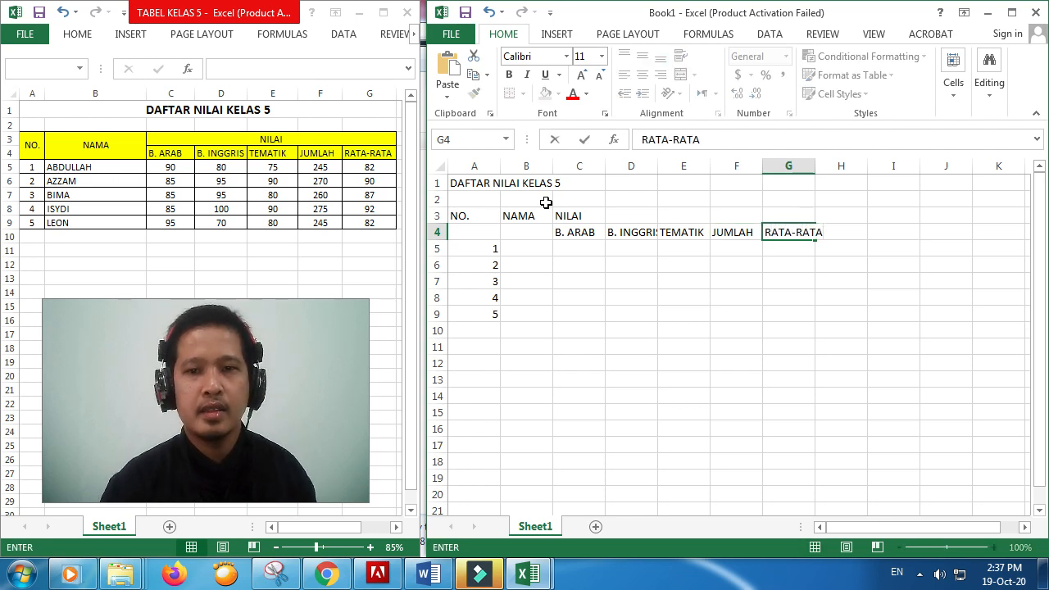
left_click(627, 300)
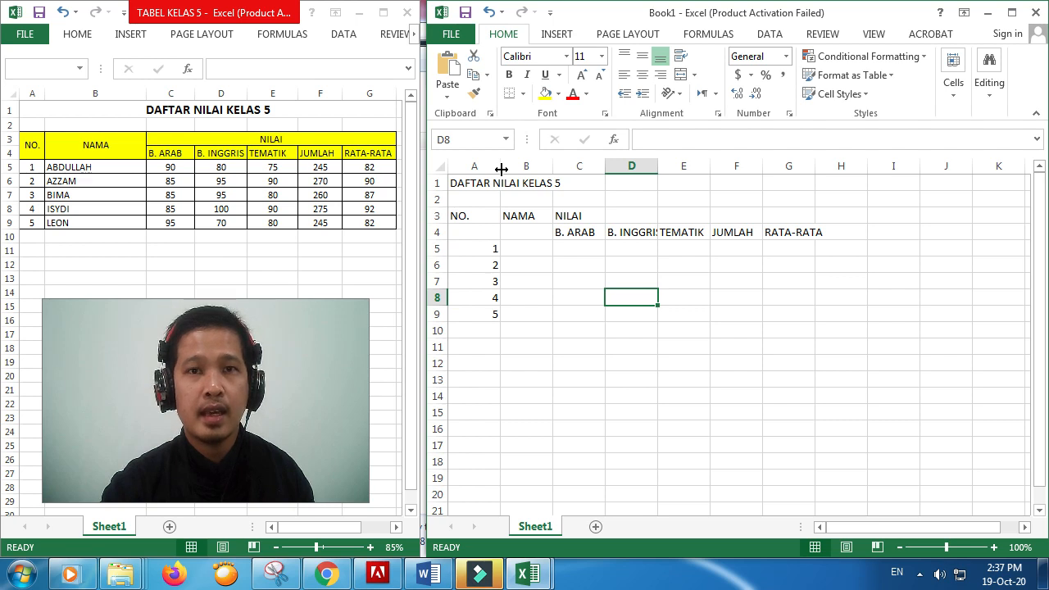
Narrow column A to suit the numbers and widen columns B, C, D, E and G to fit their contents
left_click_drag(501, 169, 476, 170)
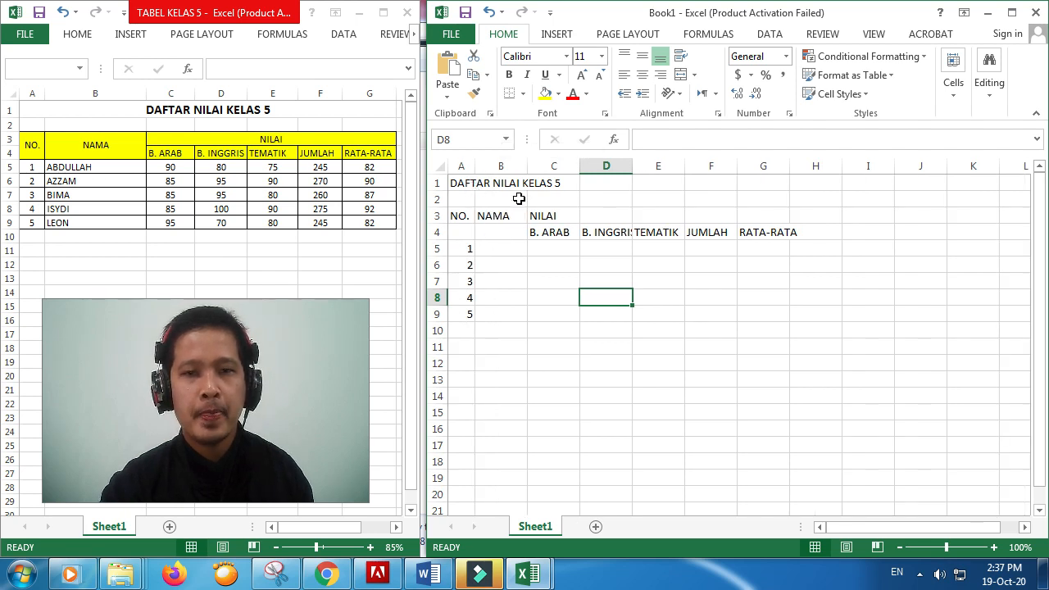
left_click_drag(528, 167, 556, 167)
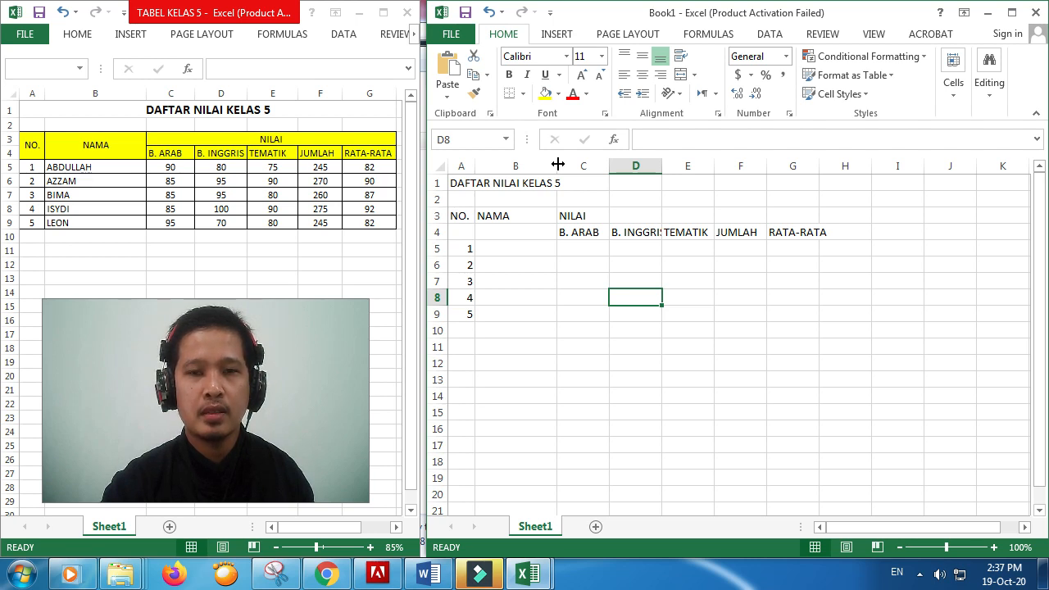
left_click_drag(557, 165, 563, 165)
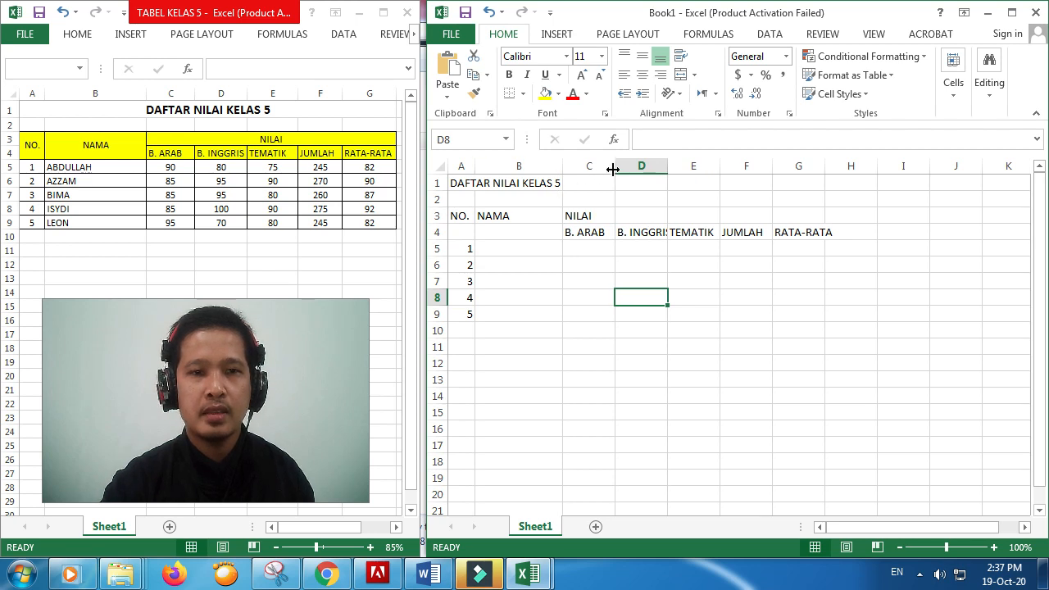
left_click_drag(613, 169, 739, 166)
left_click_drag(842, 167, 859, 169)
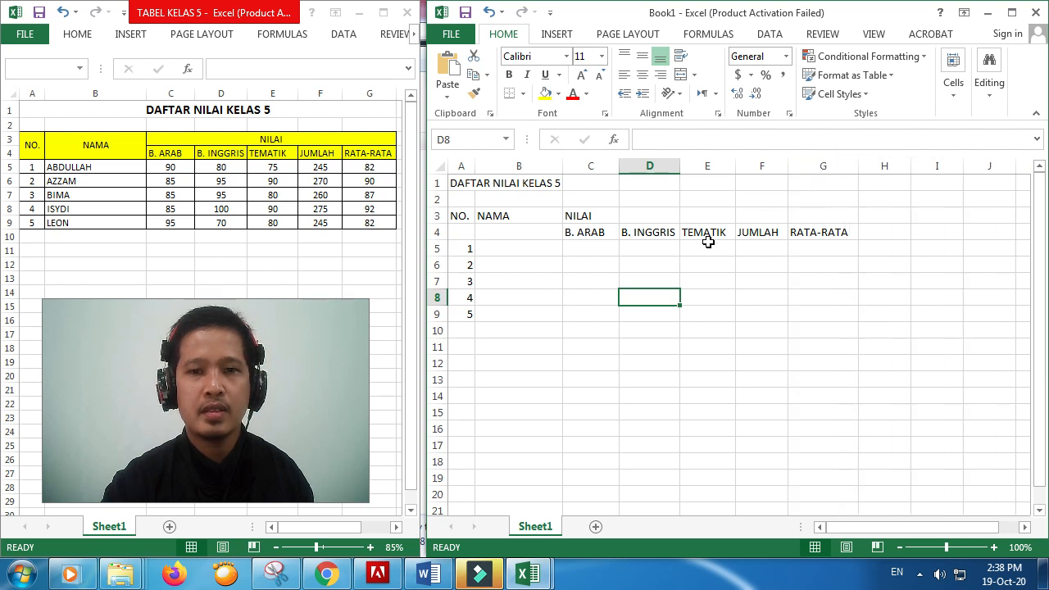
left_click_drag(562, 166, 572, 167)
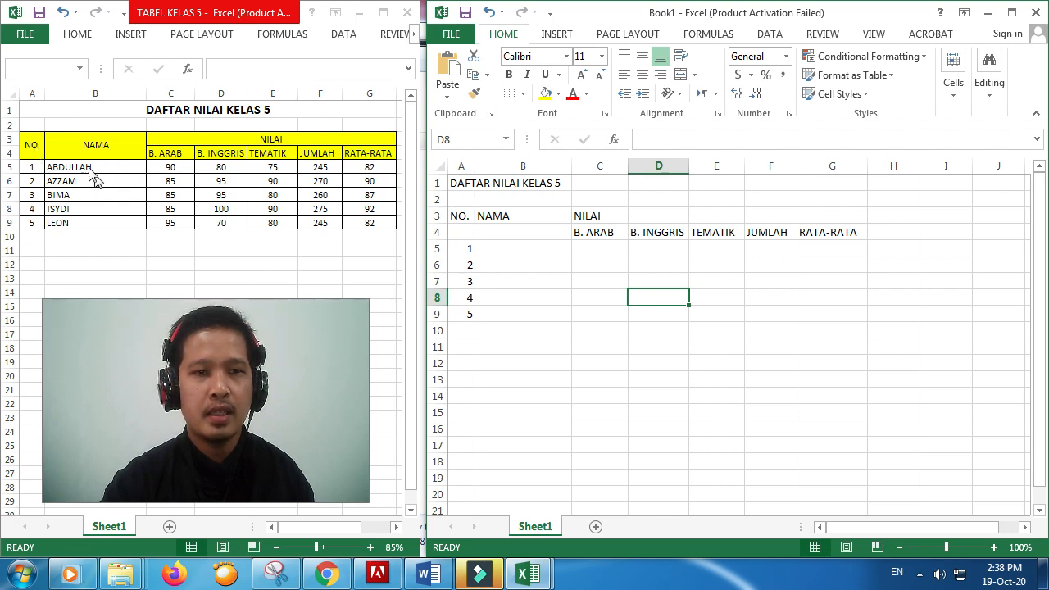
left_click(31, 140)
left_click(31, 140)
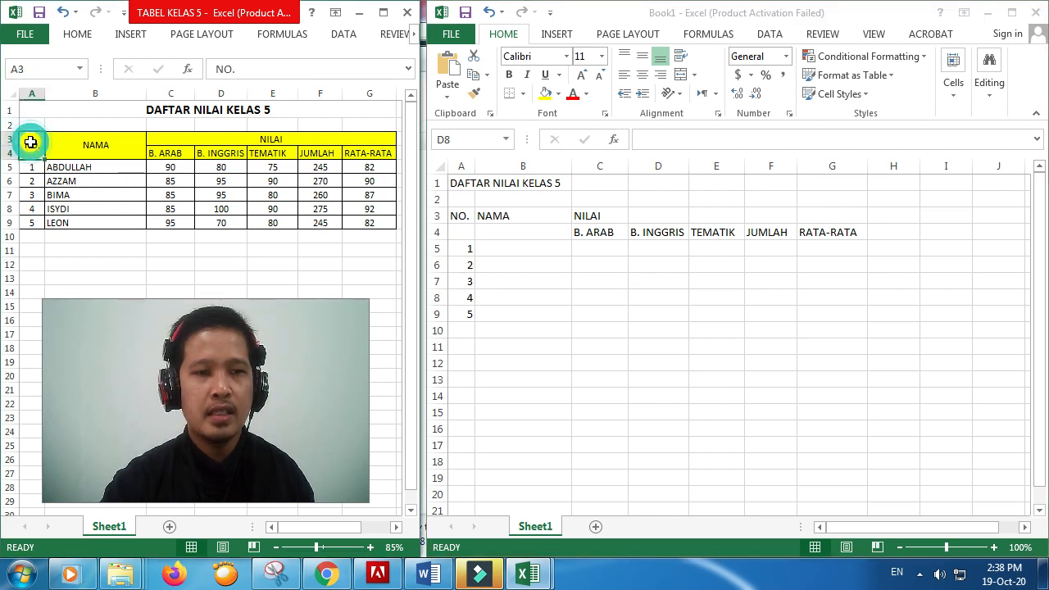
left_click(461, 217)
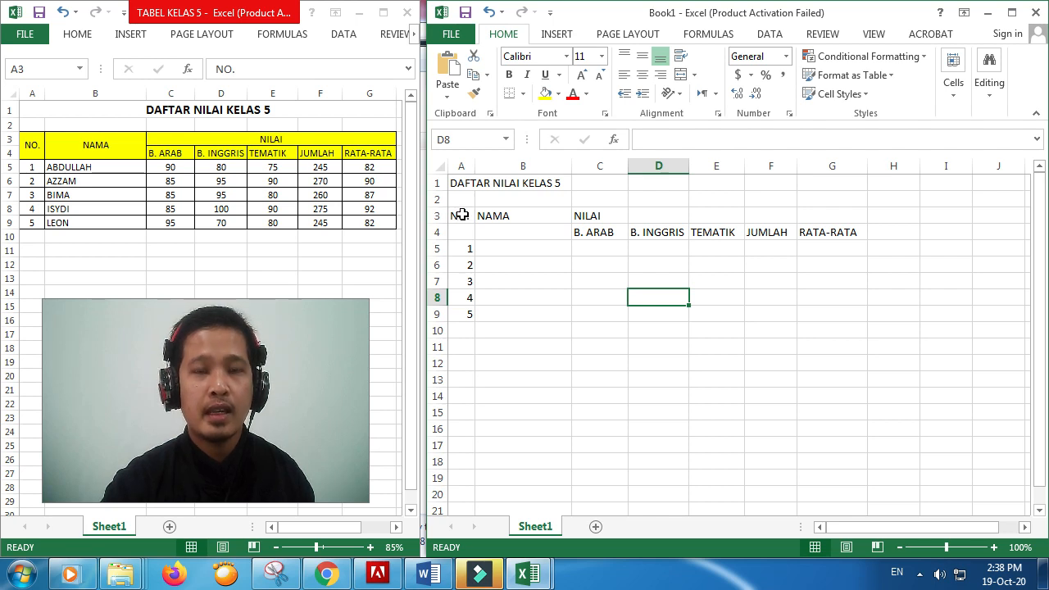
left_click_drag(462, 215, 479, 239)
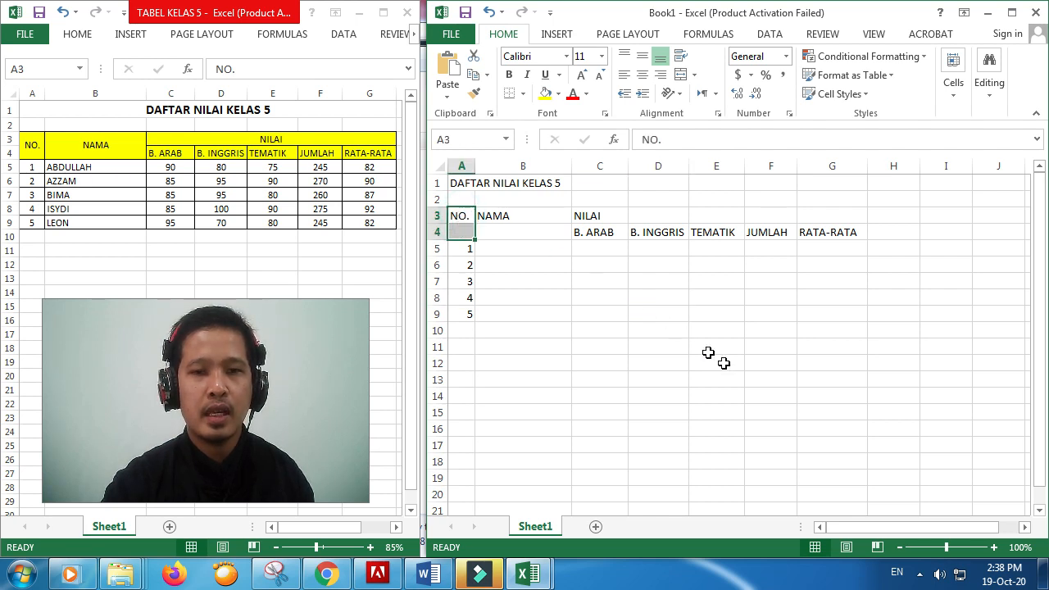
left_click(891, 376)
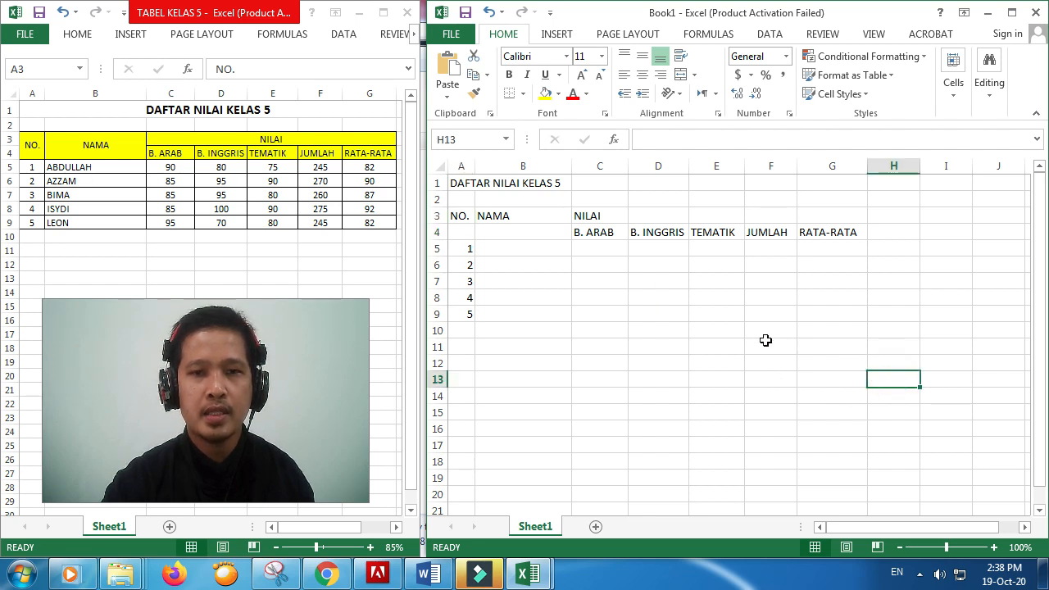
left_click(462, 217)
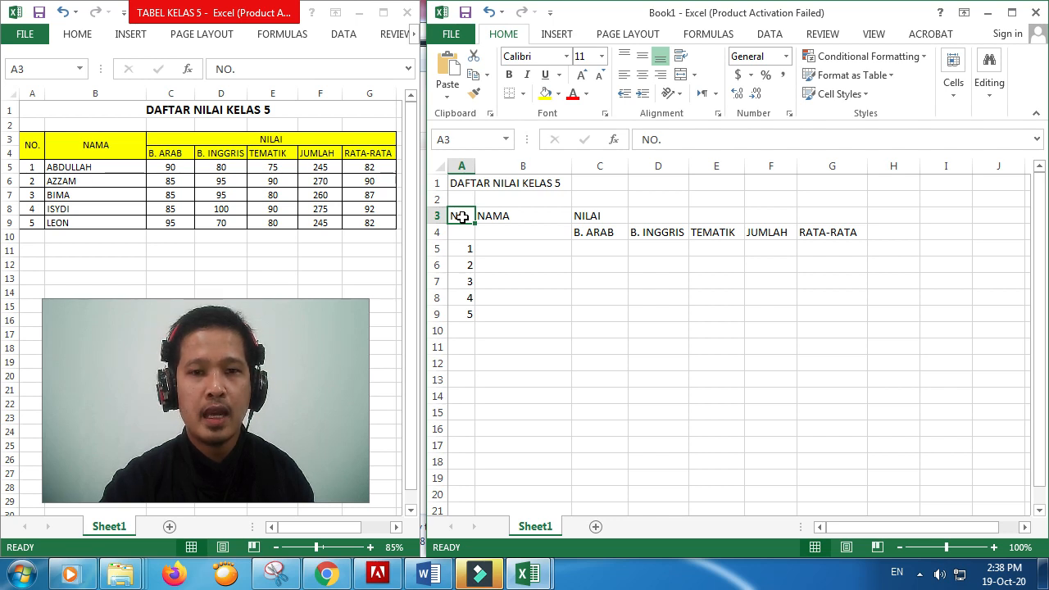
left_click_drag(461, 218, 462, 228)
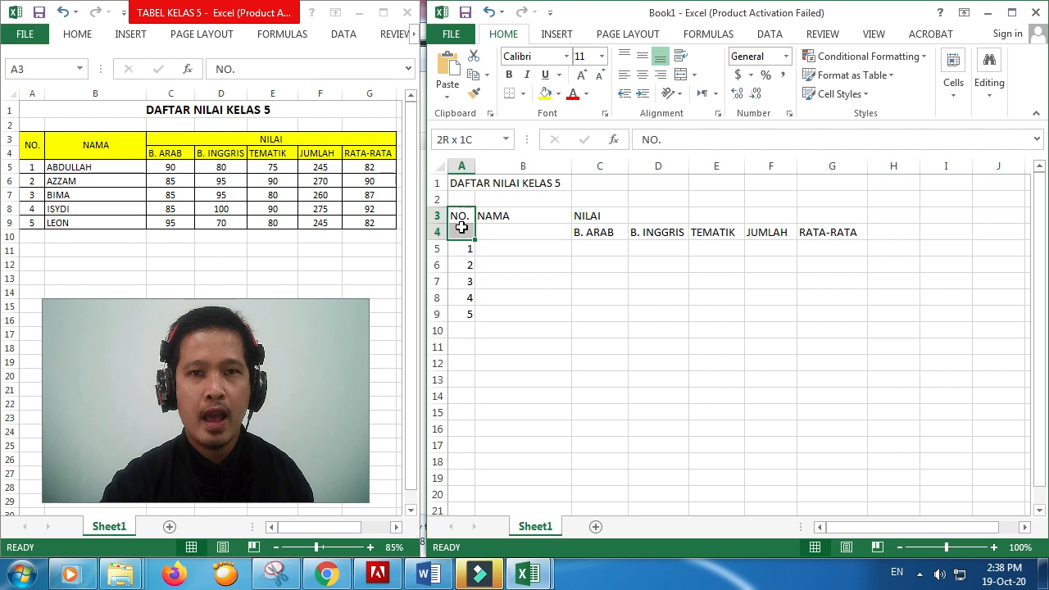
left_click_drag(461, 228, 462, 227)
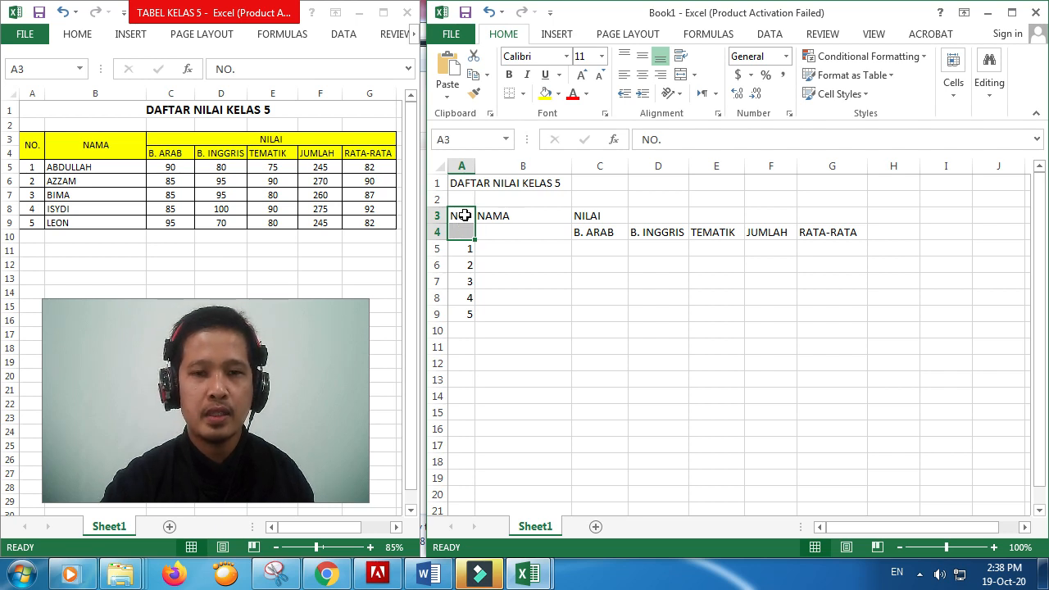
left_click(720, 314)
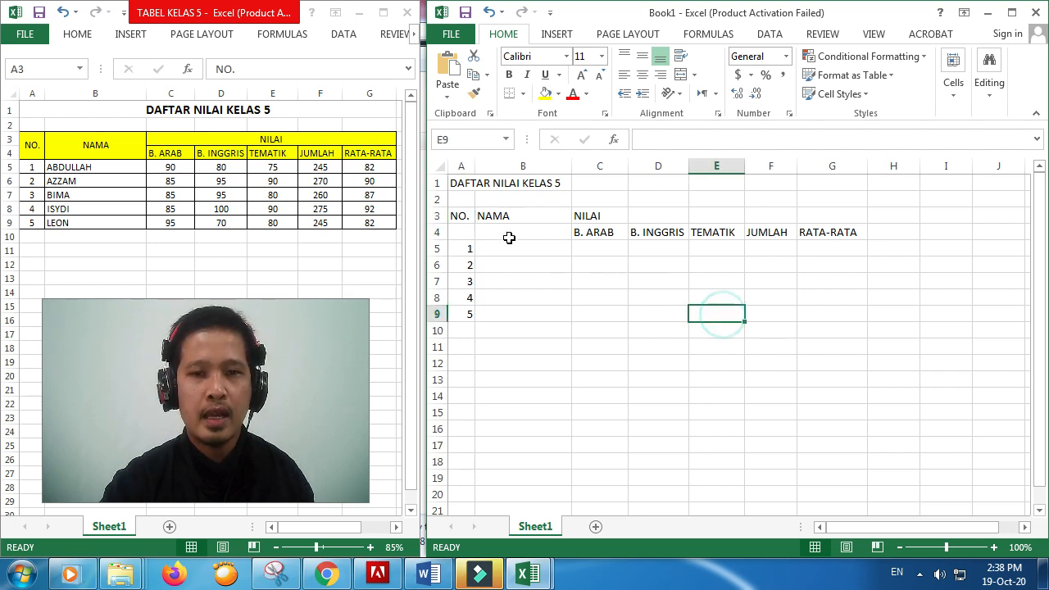
left_click(465, 216)
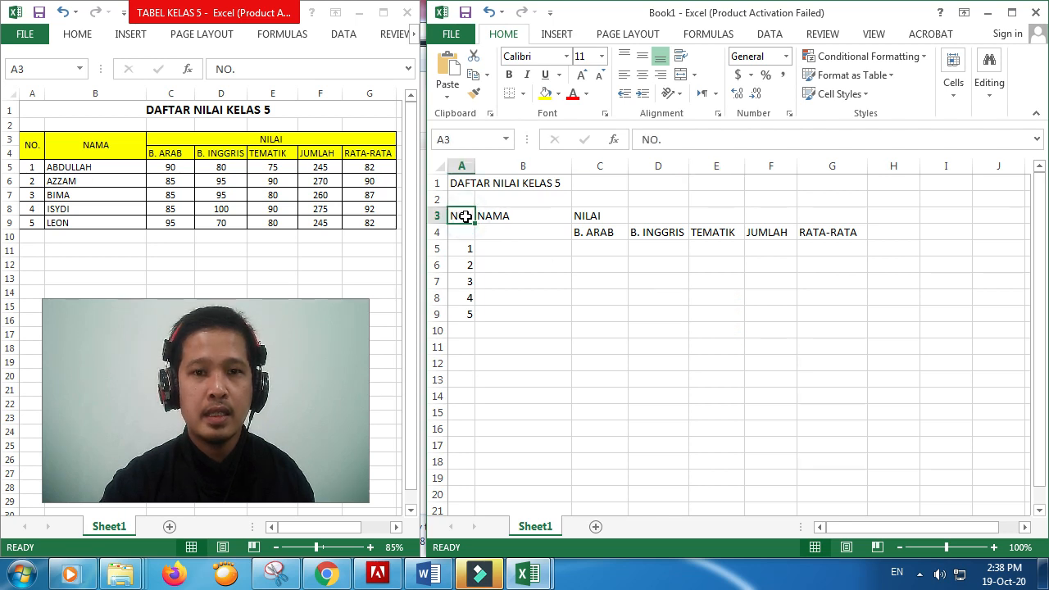
left_click_drag(465, 217, 464, 230)
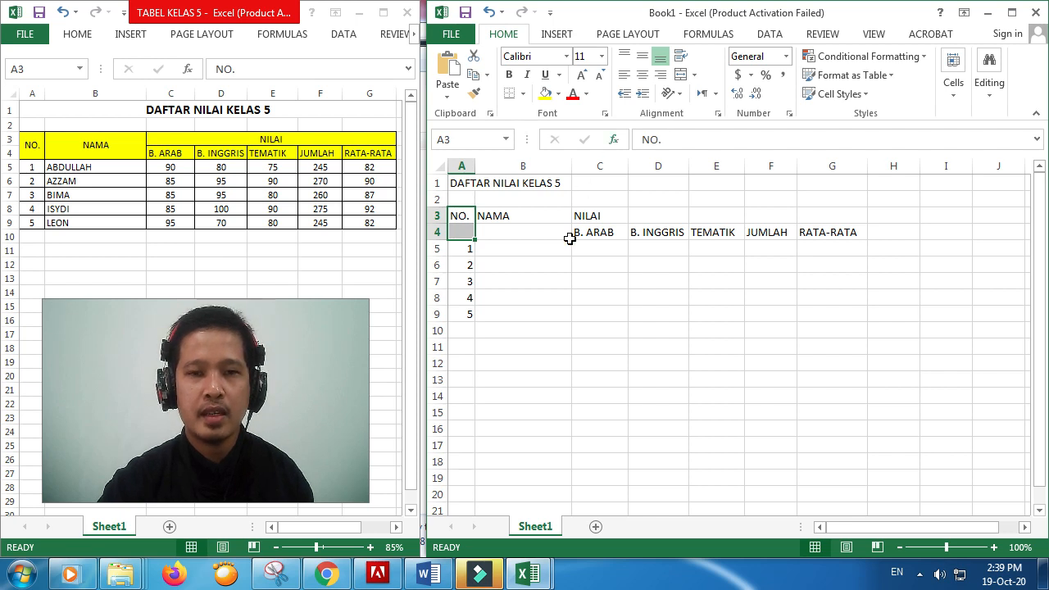
left_click(574, 297)
left_click_drag(469, 218, 479, 244)
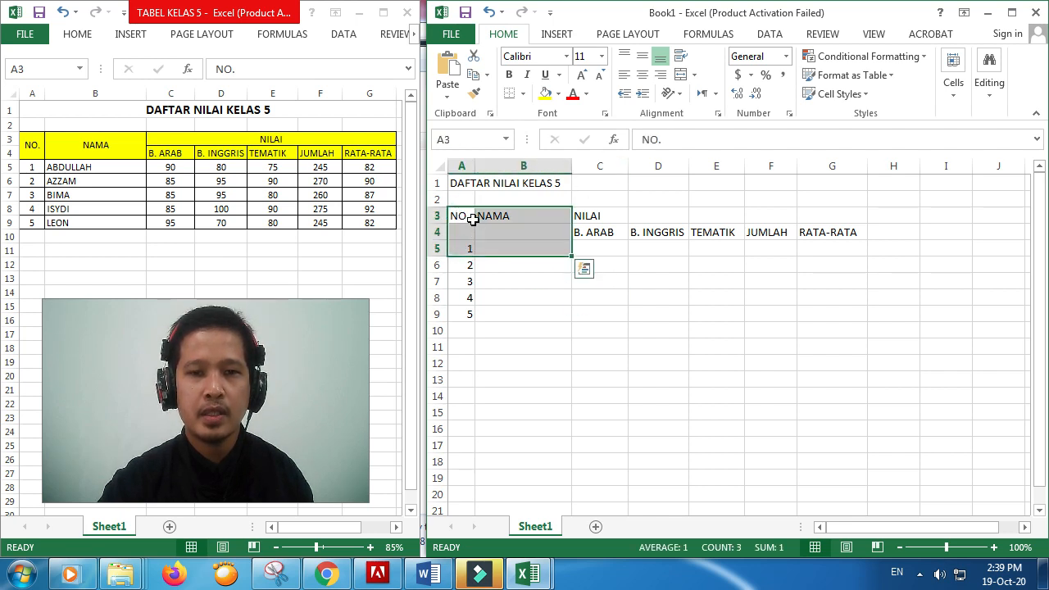
left_click(469, 216)
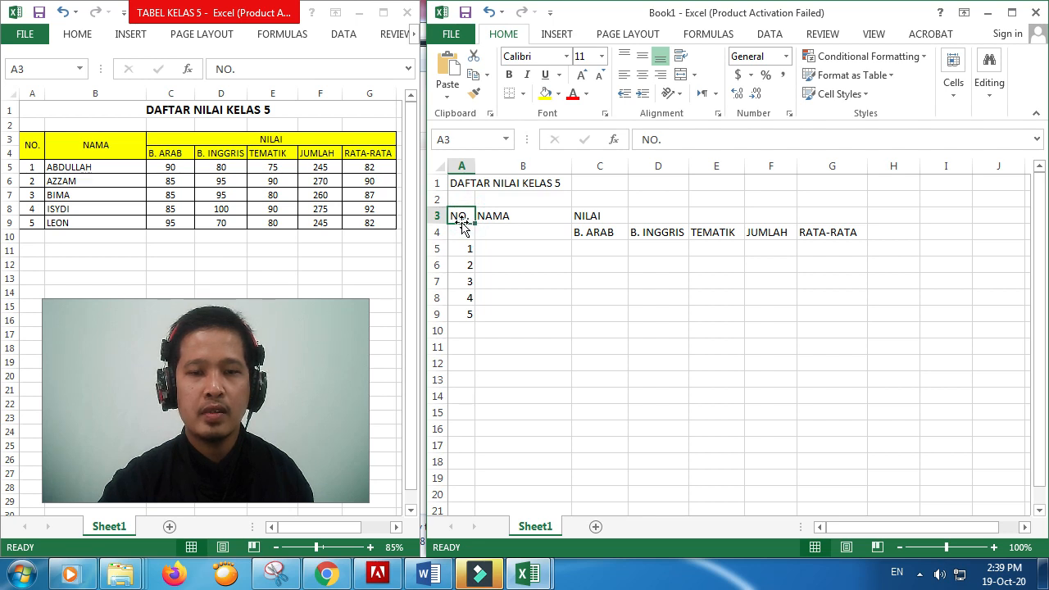
Merge and center cells A3 and A4, which hold the heading "NO."
mouse_move(461, 229)
left_mouse_down()
mouse_move(458, 216)
mouse_move(477, 232)
left_mouse_up()
left_click(489, 11)
left_click(596, 320)
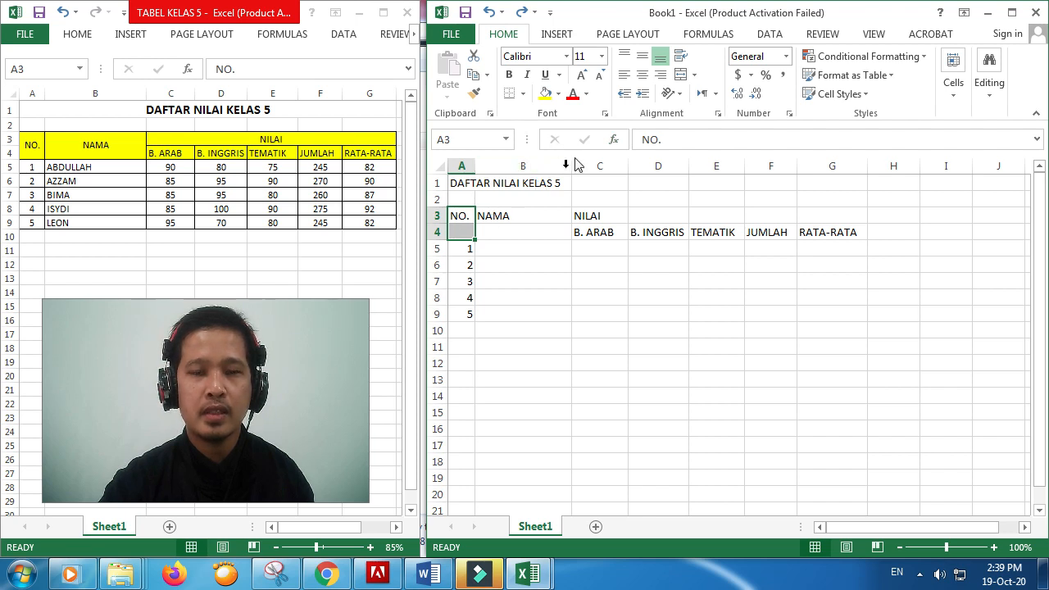
left_click(694, 76)
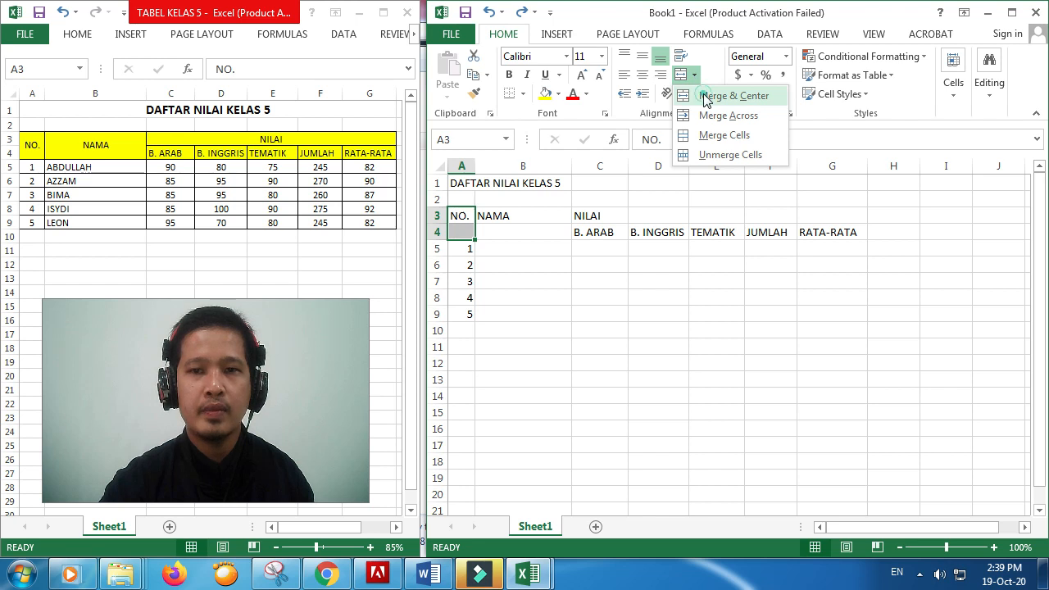
left_click(704, 96)
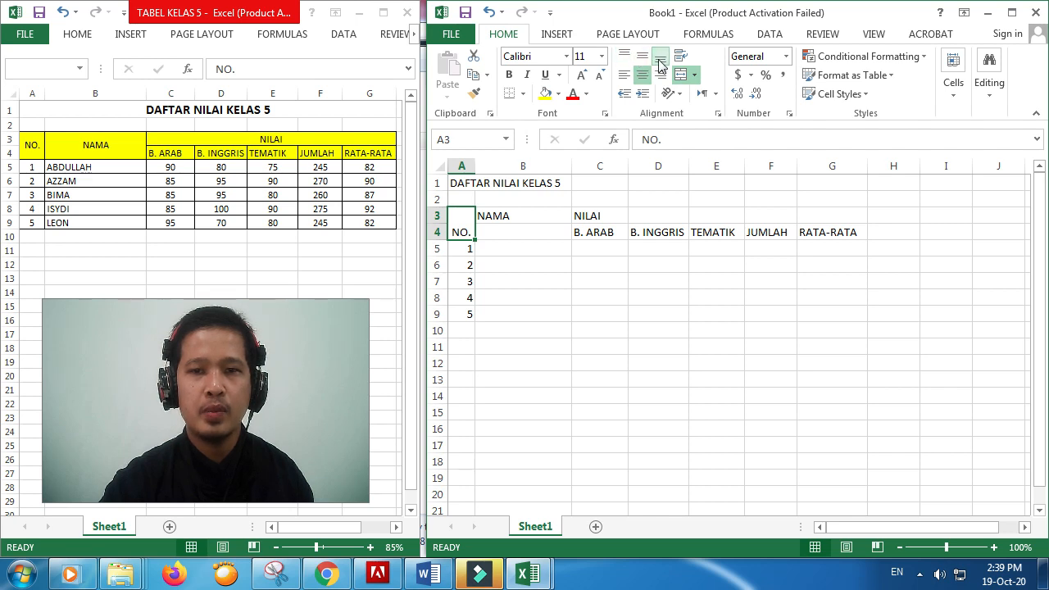
Align the merged "NO." heading to the middle vertically and to the center horizontally
left_click(624, 56)
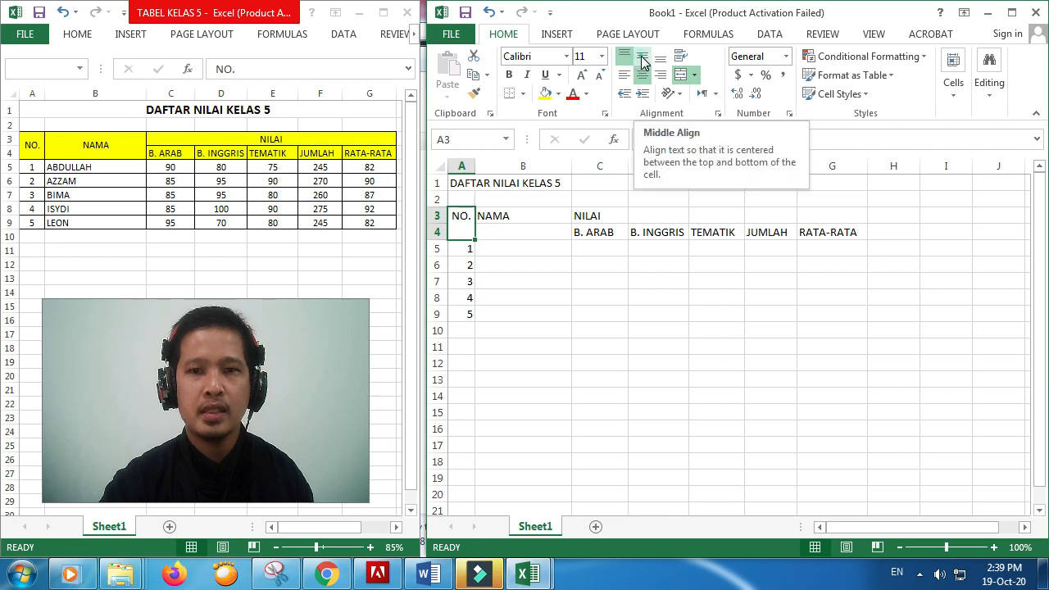
left_click(643, 59)
left_click(645, 75)
left_click(660, 75)
left_click(643, 78)
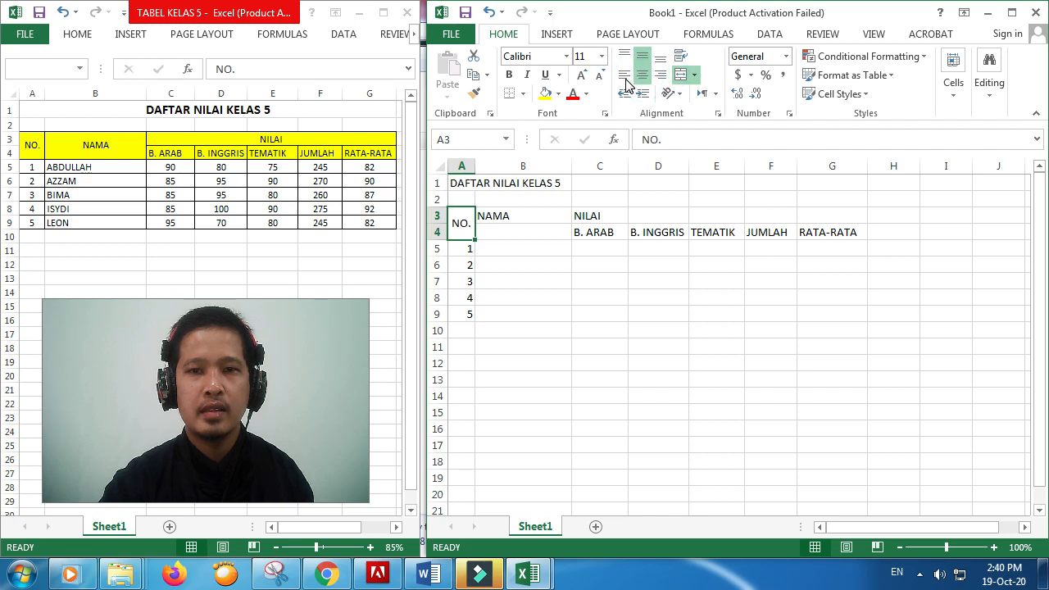
Merge and center B3:B4 for the heading "NAMA" and middle-align it vertically
left_click(522, 216)
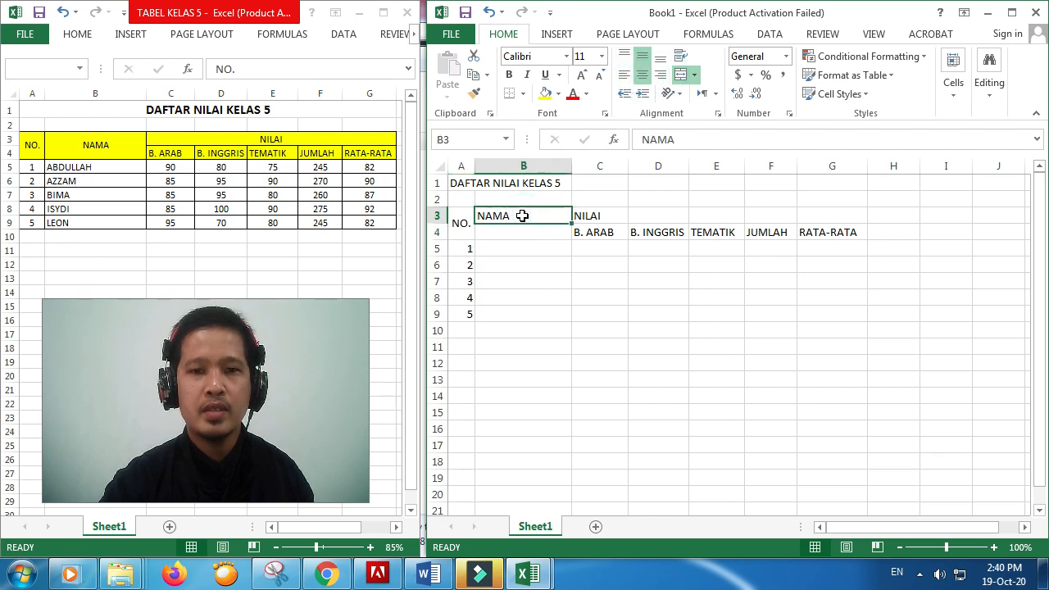
left_click_drag(522, 216, 522, 227)
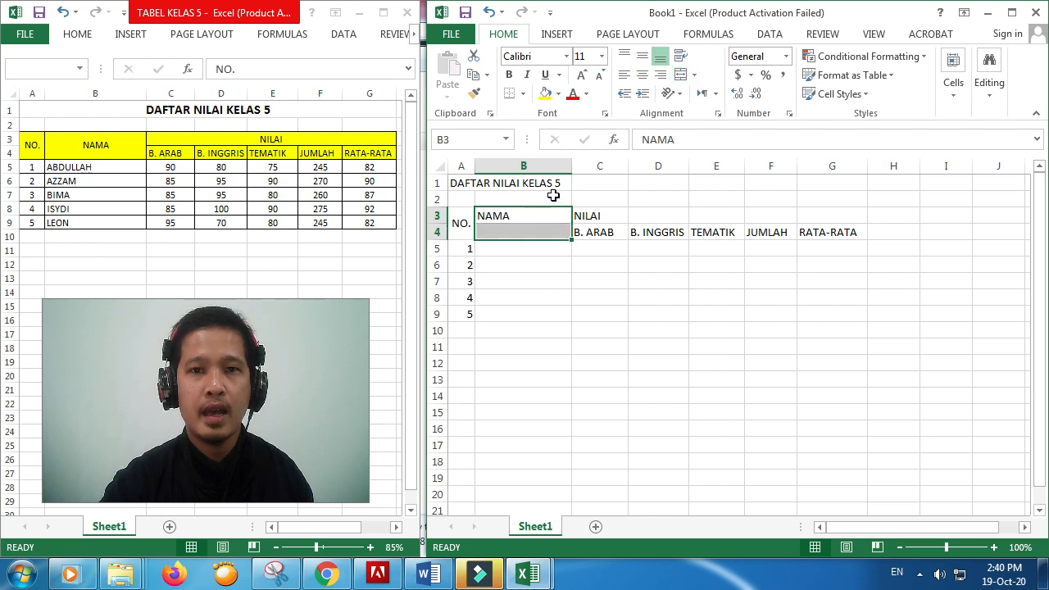
left_click(695, 75)
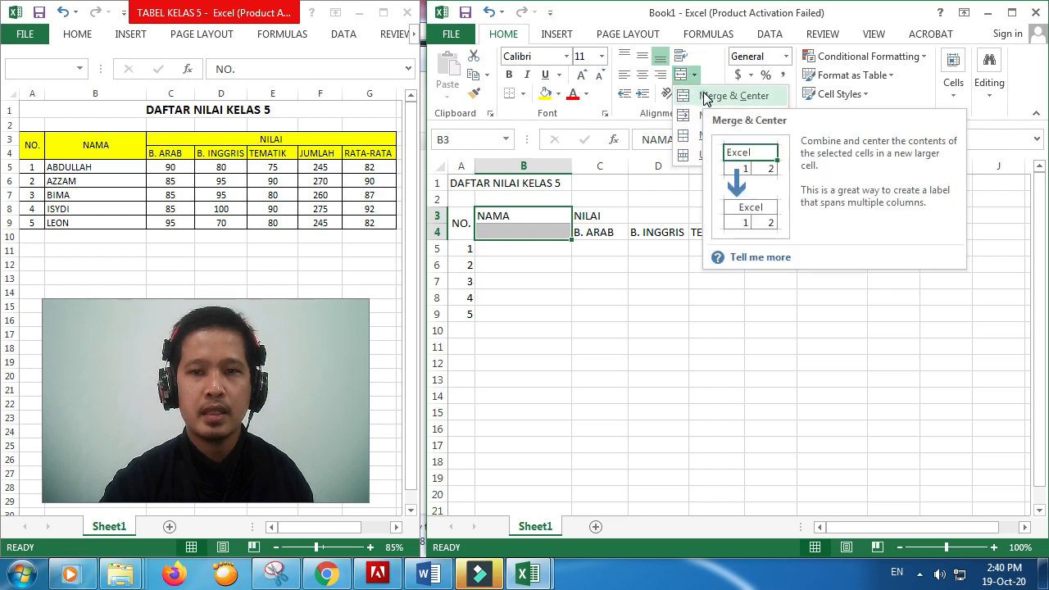
left_click(707, 97)
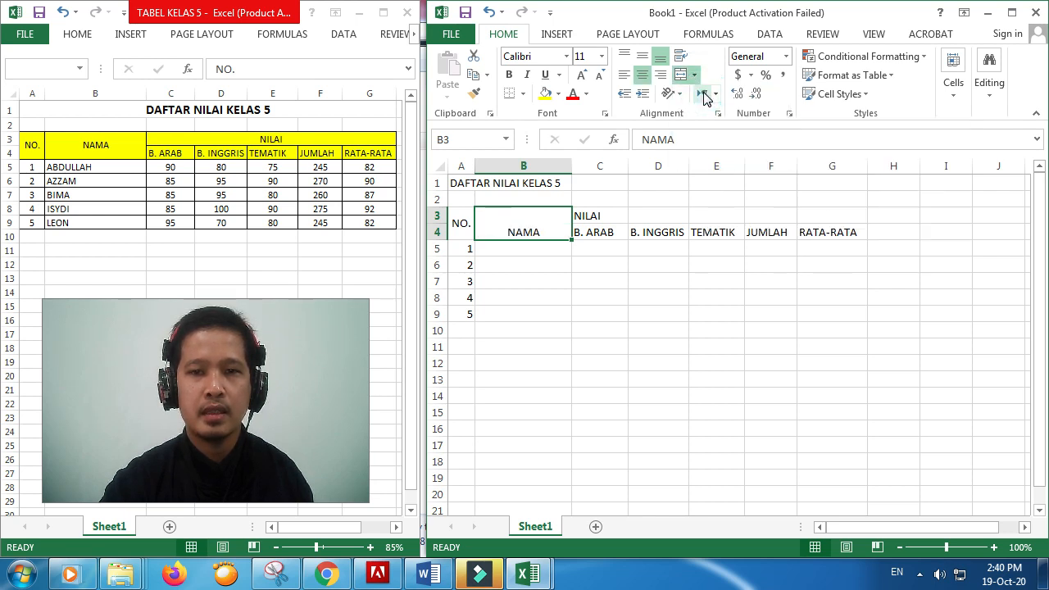
left_click(643, 59)
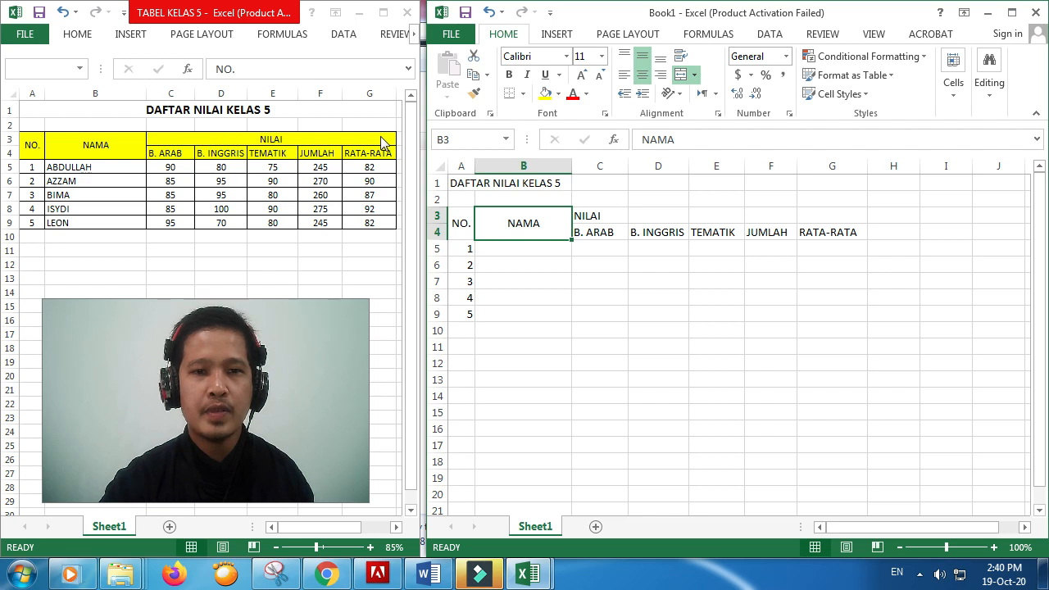
left_click(583, 215)
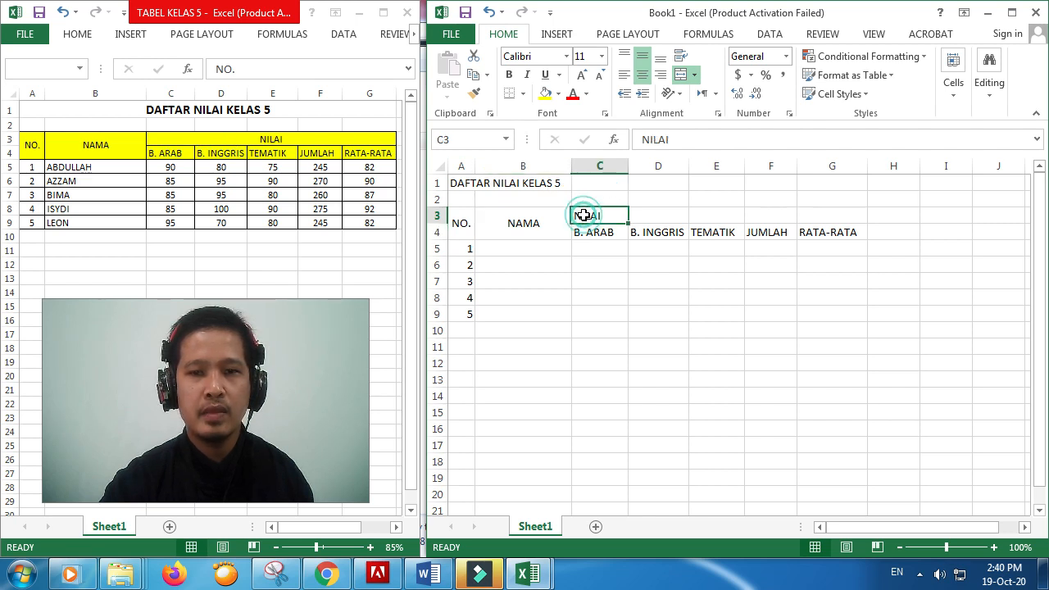
left_click(674, 379)
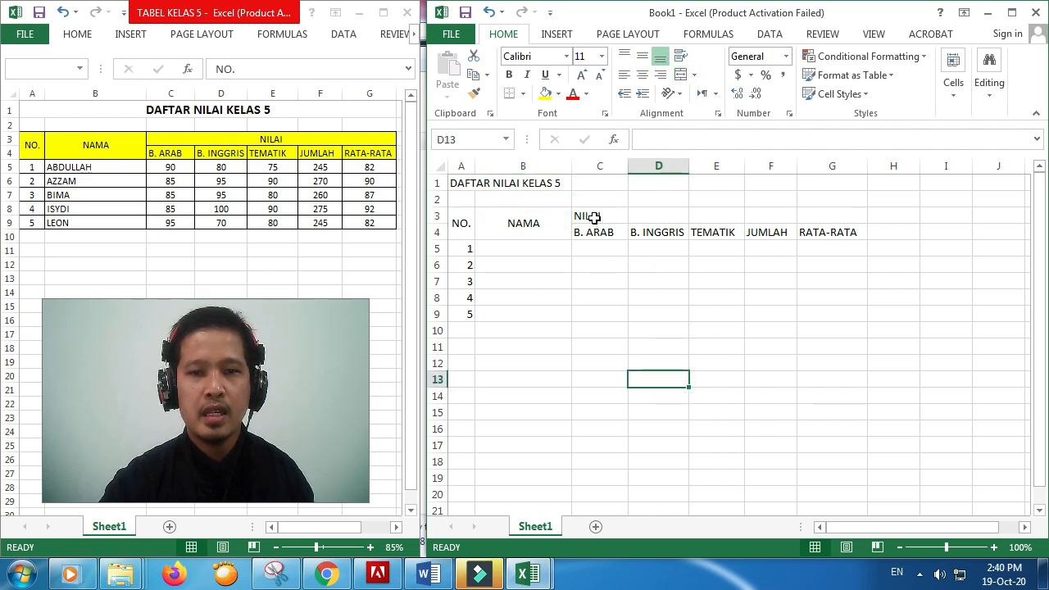
left_click(939, 363)
left_click(902, 407)
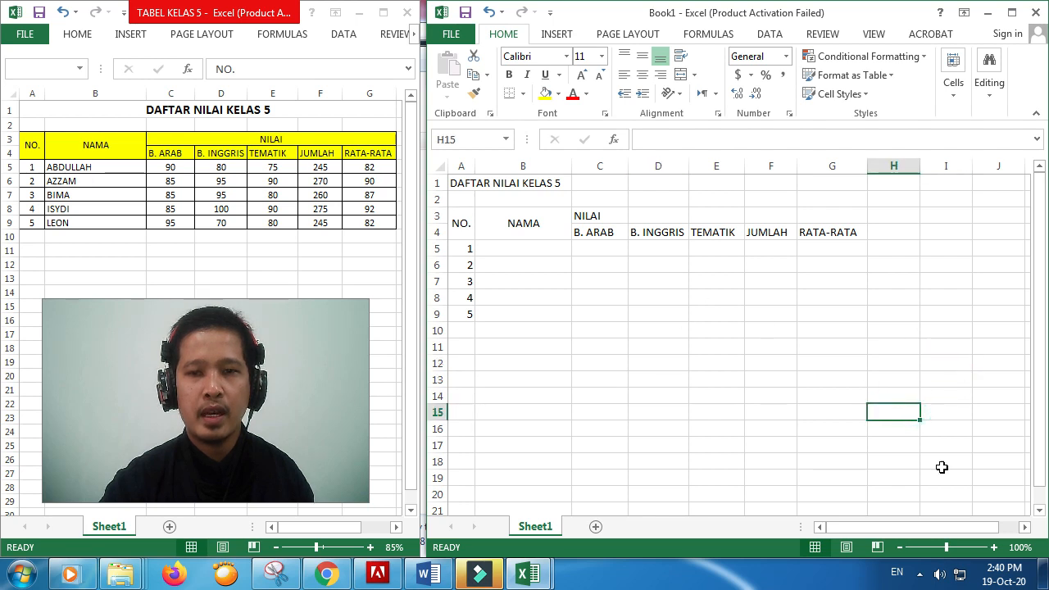
Merge and center C3:G3 so the heading "NILAI" spans all five subheading columns
left_click(586, 215)
left_click_drag(614, 214, 818, 217)
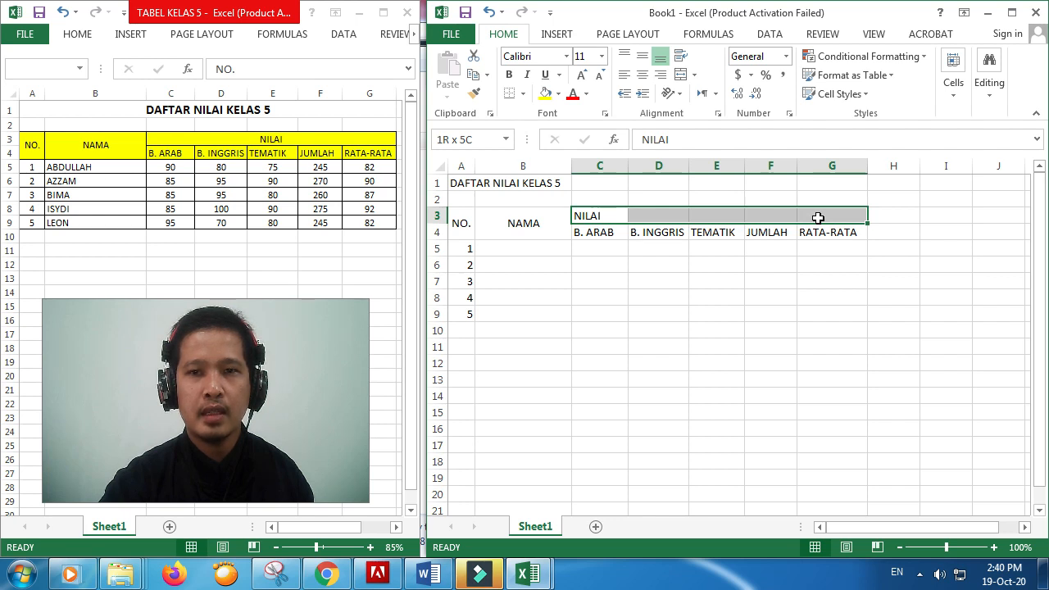
left_click_drag(818, 217, 817, 217)
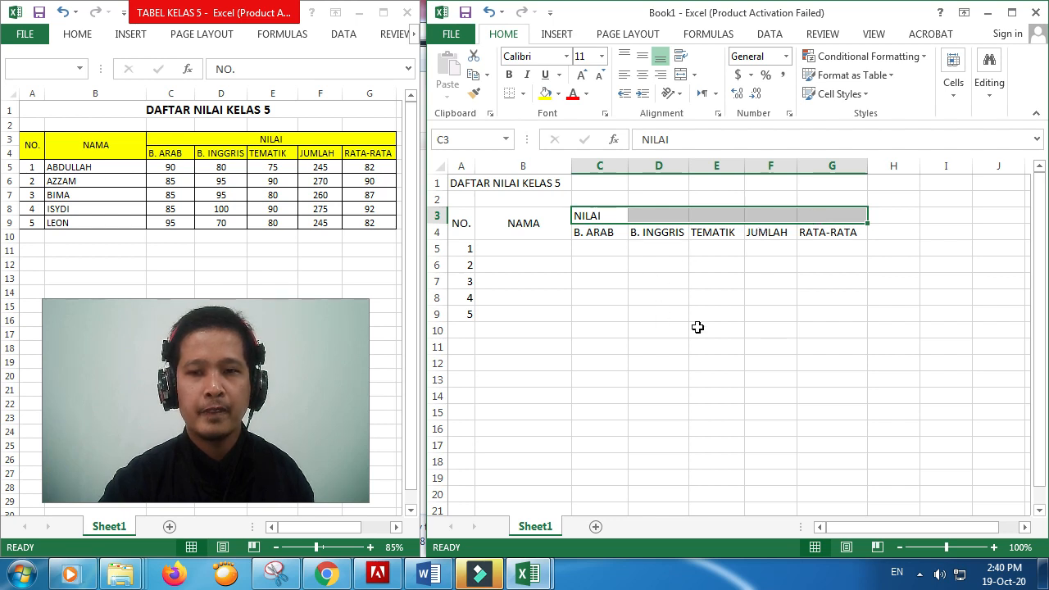
left_click(693, 76)
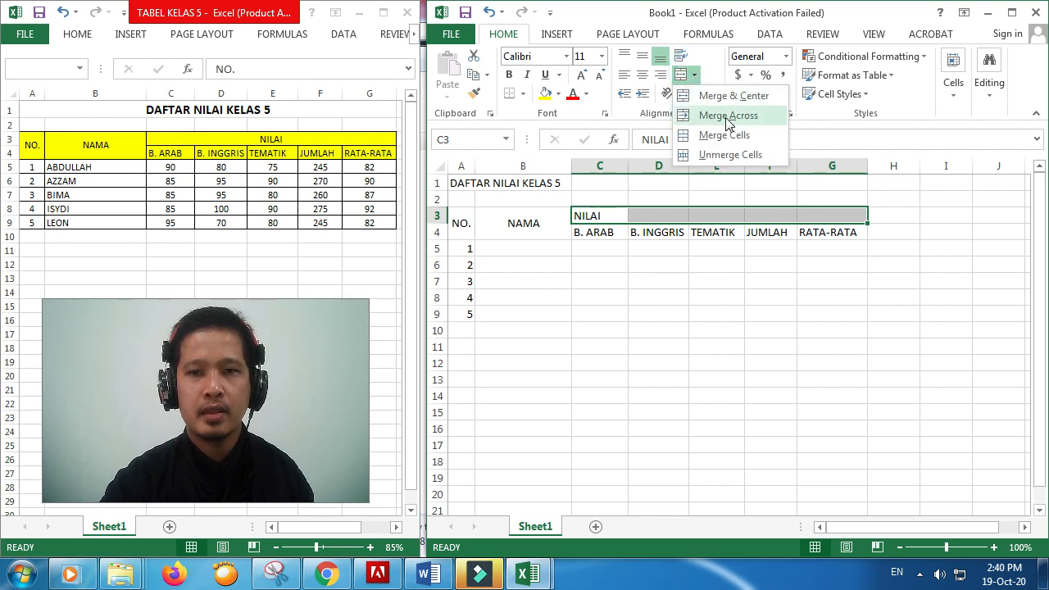
left_click(734, 97)
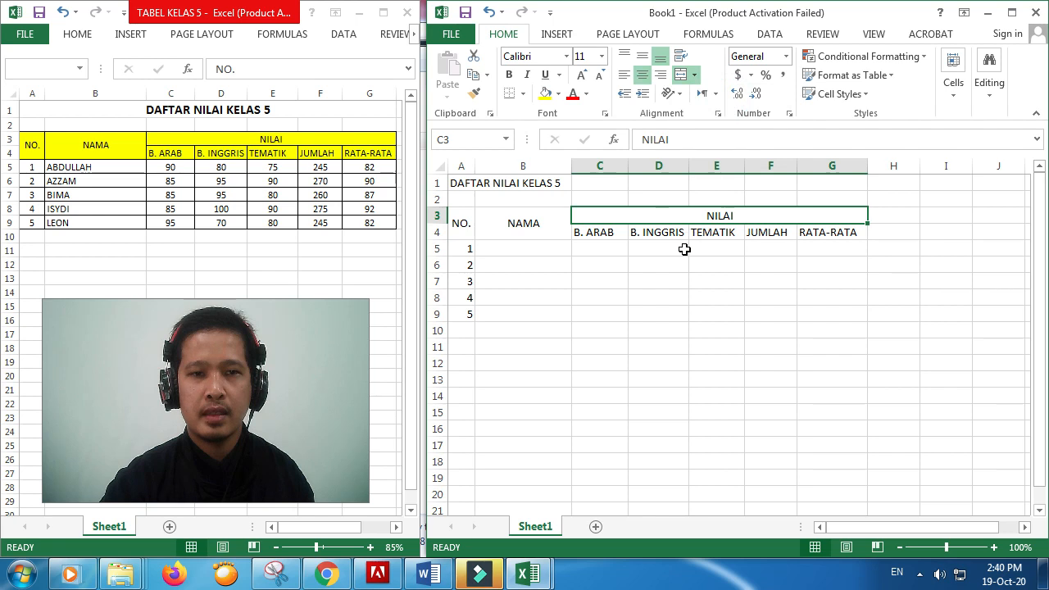
left_click(771, 375)
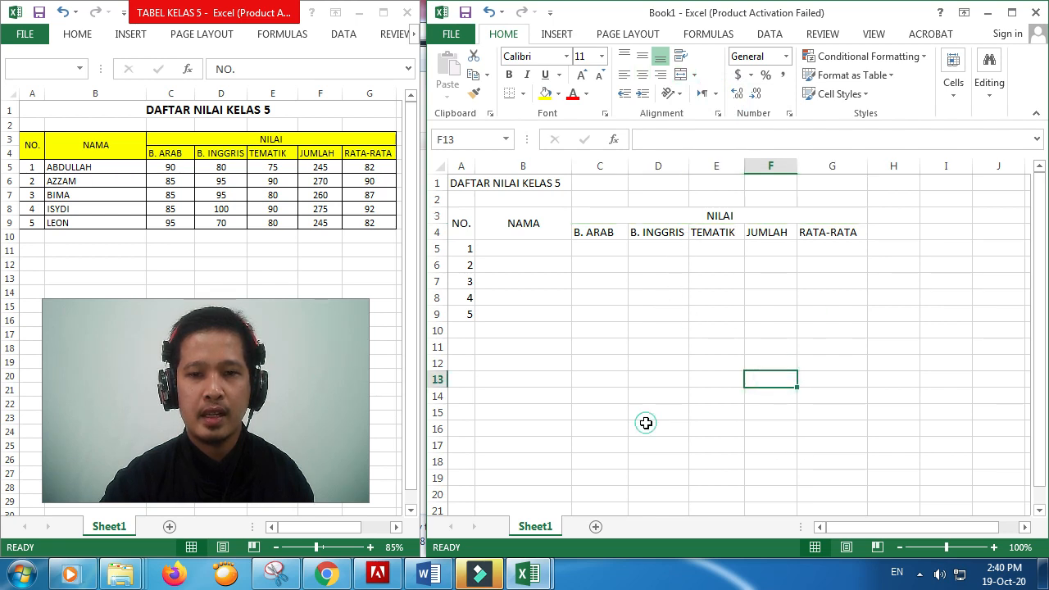
Enter the note label "MERGE & CENTER" in B17 below the table
left_click(535, 440)
type("MER")
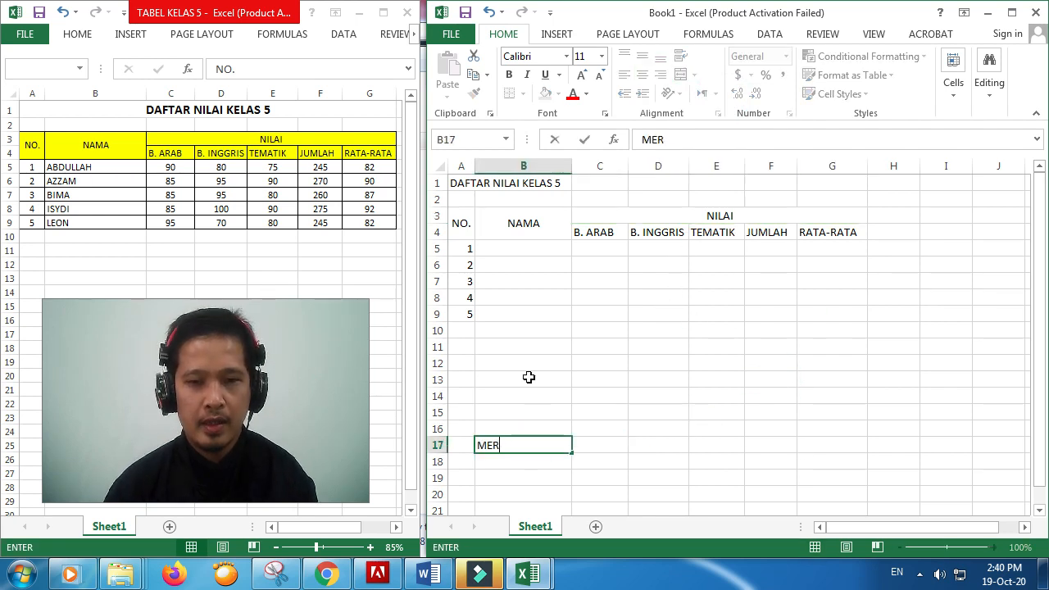
type("GE & ")
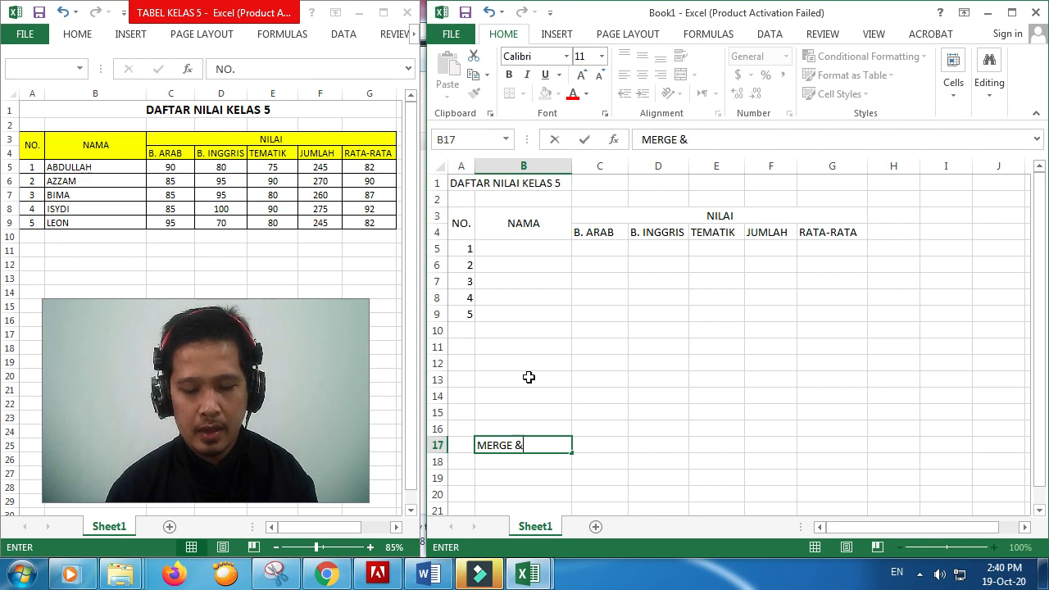
type("CENTER")
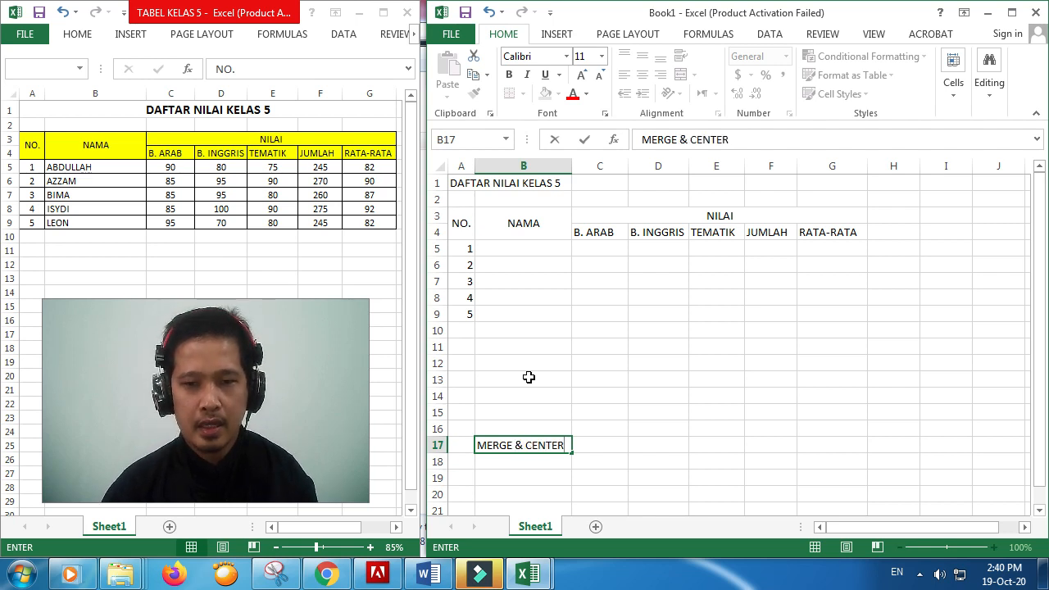
key("Tab")
Enter the explanation "Menggabungkan beberapa cell (kotak)" in C17, beside the "MERGE & CENTER" label
type("MEN")
key("BackSpace")
key("BackSpace")
type("enggab")
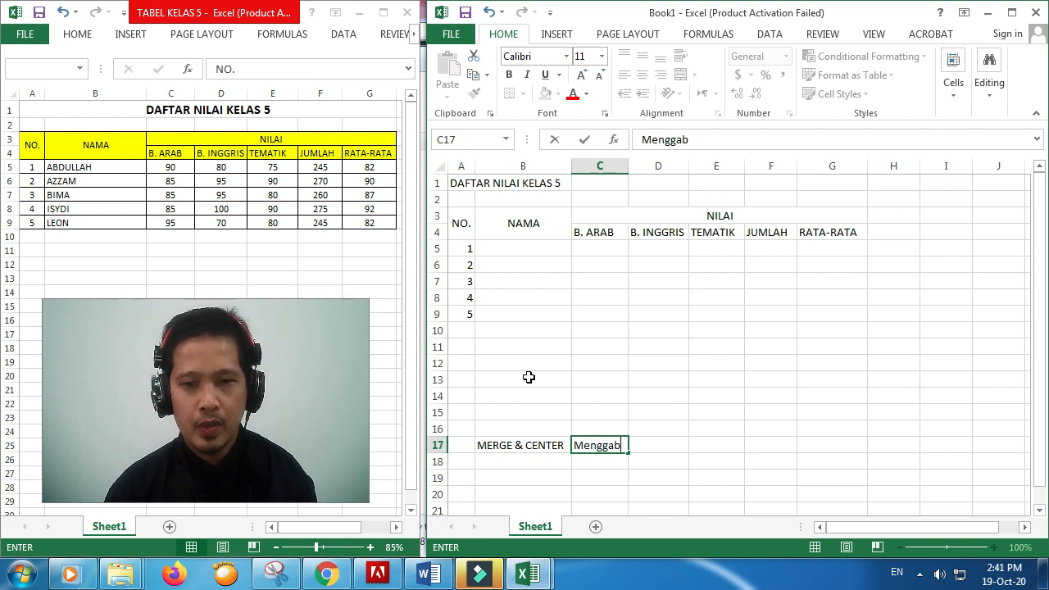
type("ungkan bebera[a")
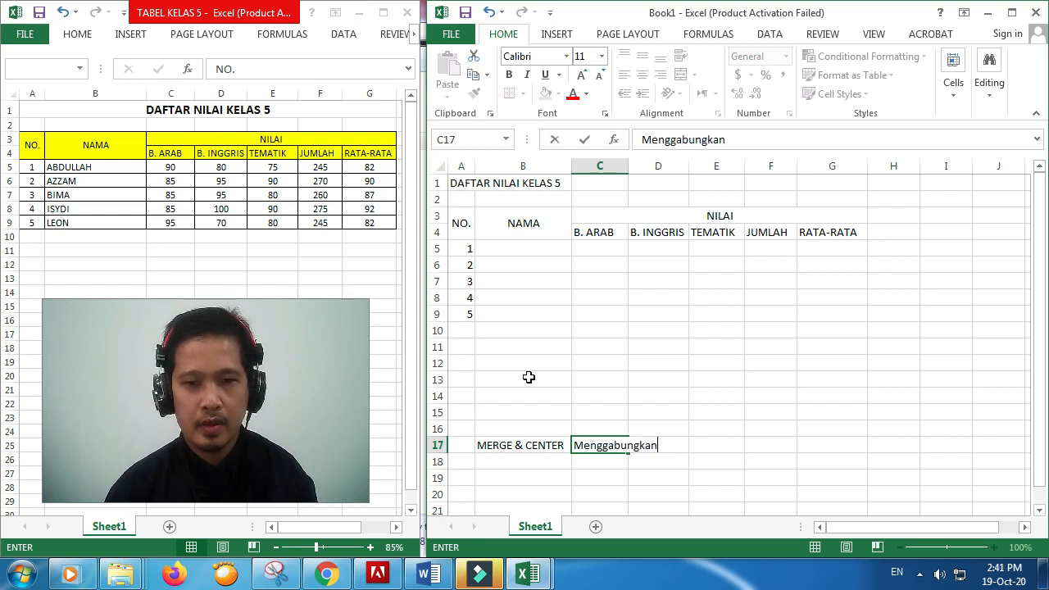
key("BackSpace")
type("oa")
type(" ce")
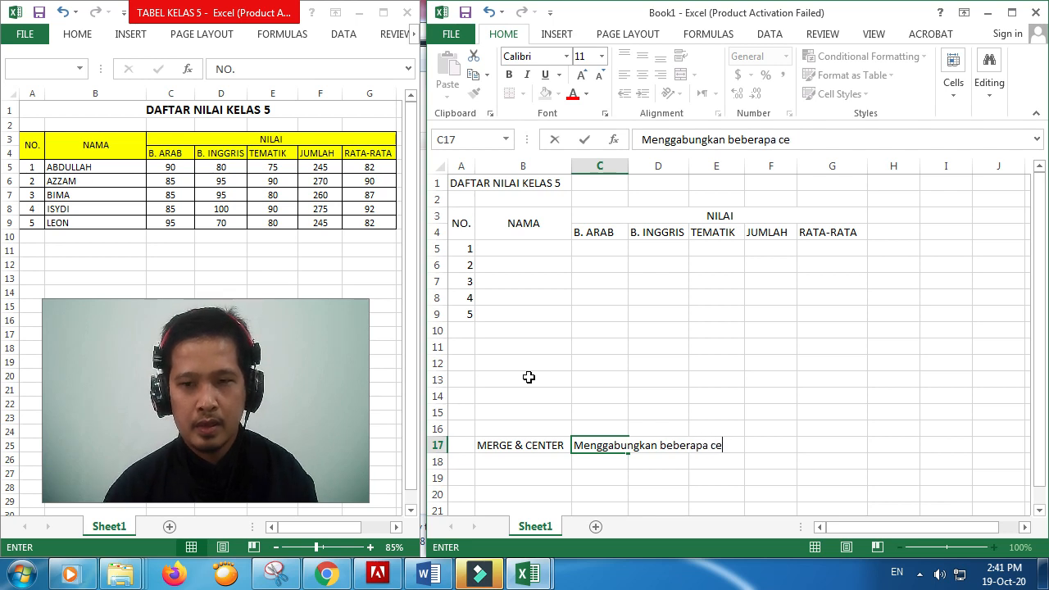
type("ll ()")
key("Left")
key("Right")
key("F2")
key("Left")
key("Left")
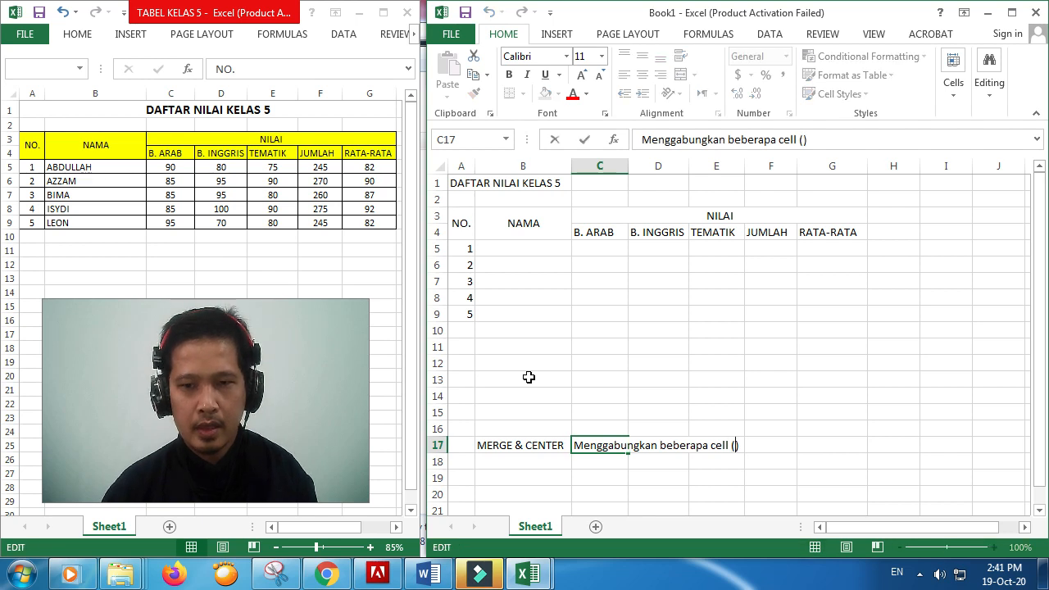
type("kotak")
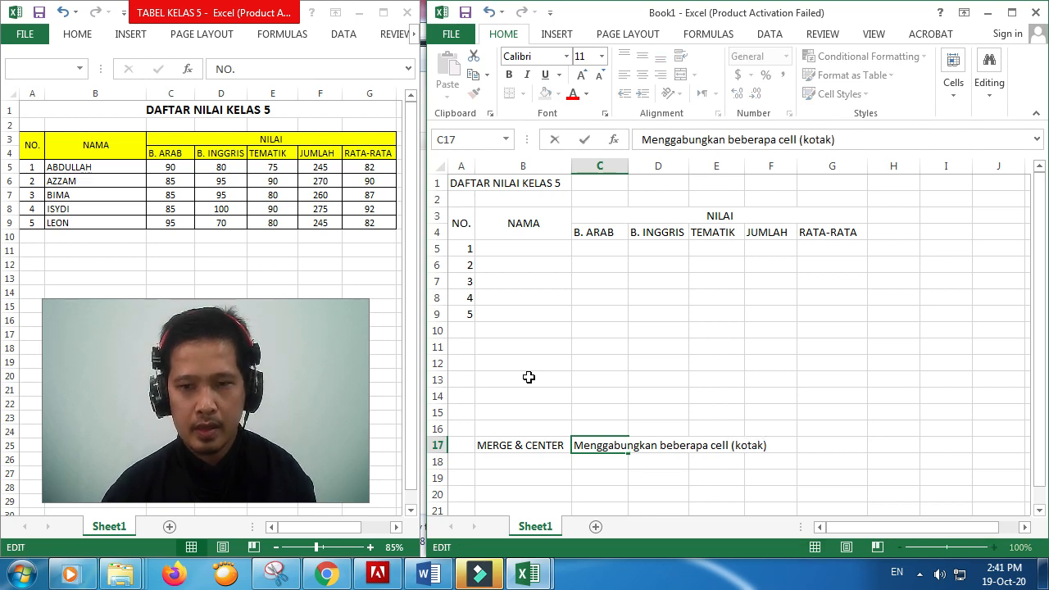
Extend the explanation in C17 with "& menaruh posisi di tengah" and commit the entry
key("Right")
type("&")
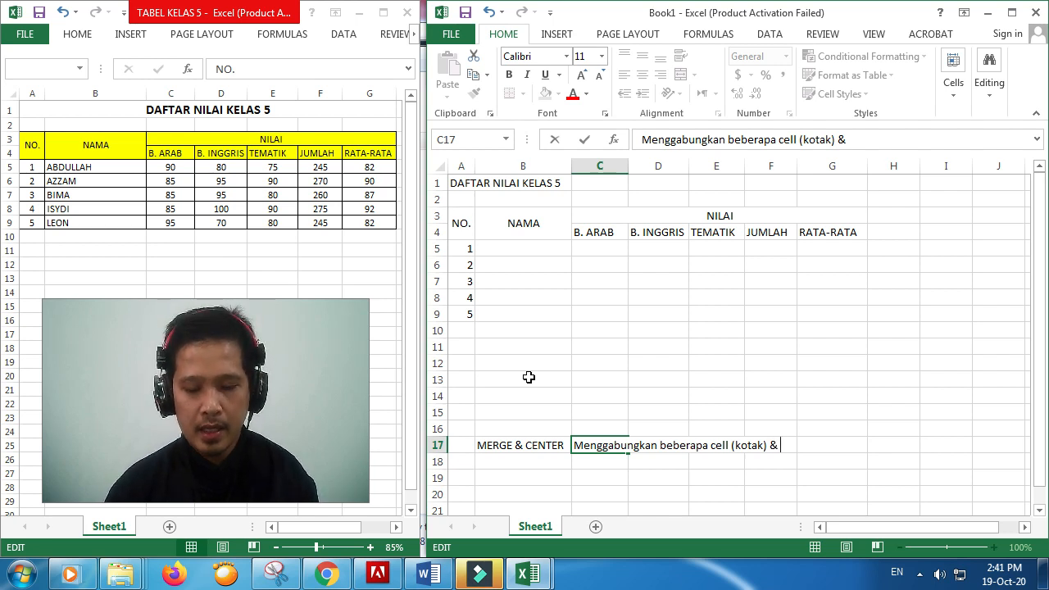
type(" meng")
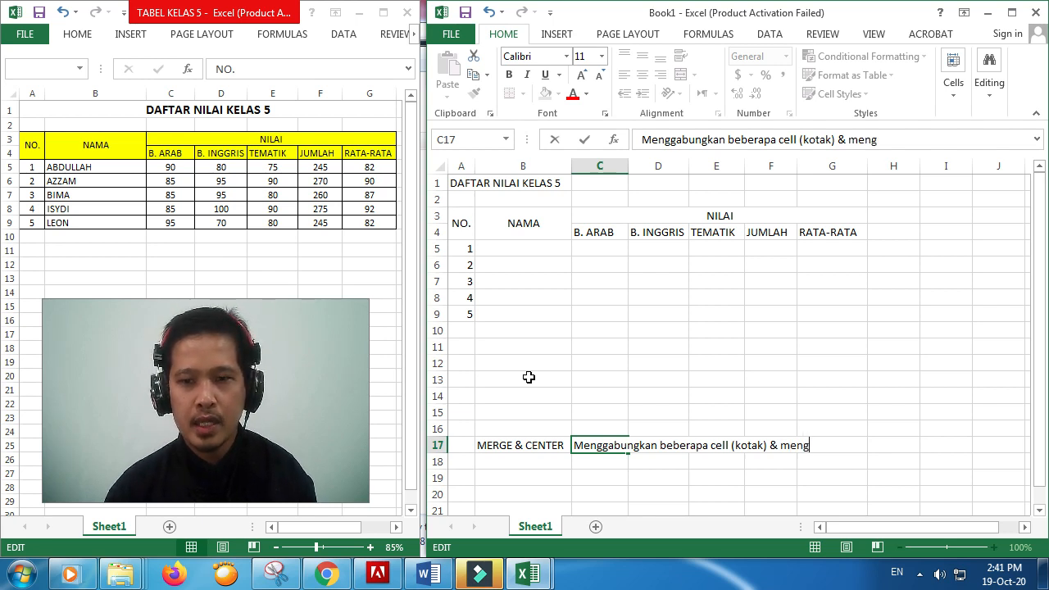
key("BackSpace")
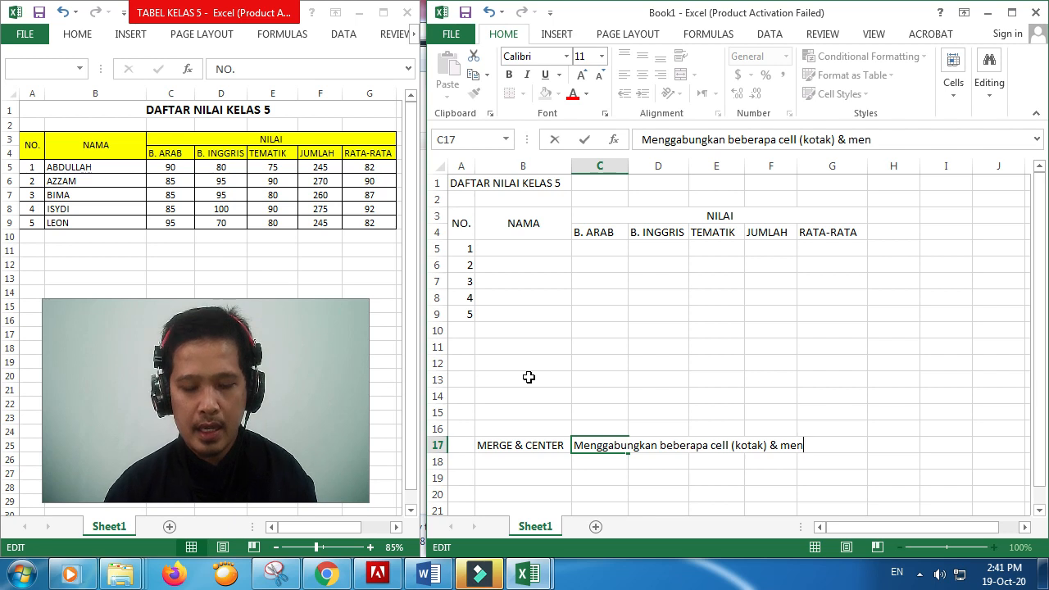
type("e")
key("BackSpace")
type("arui")
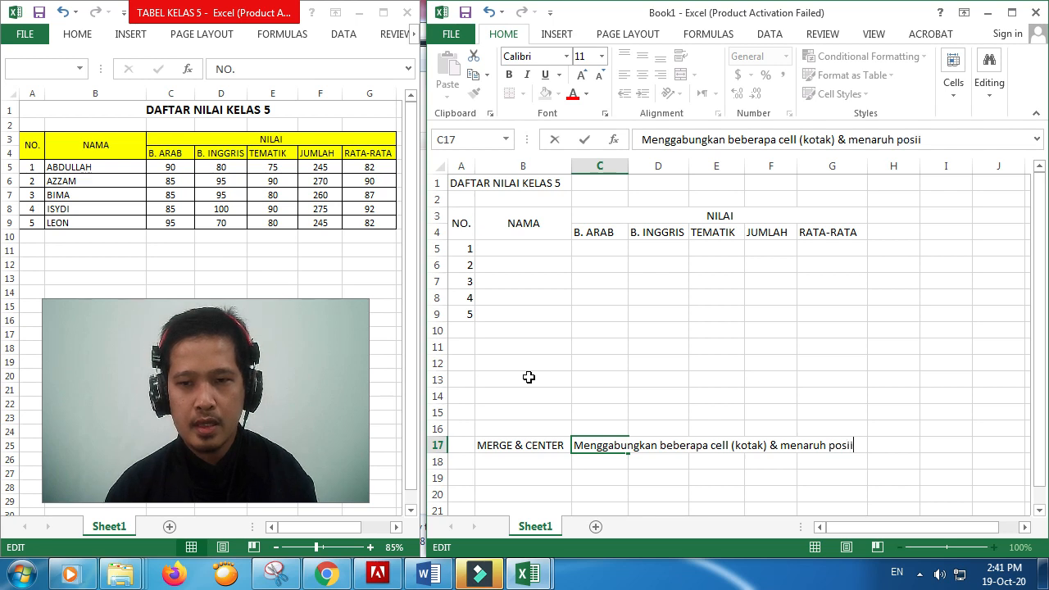
type("tengah")
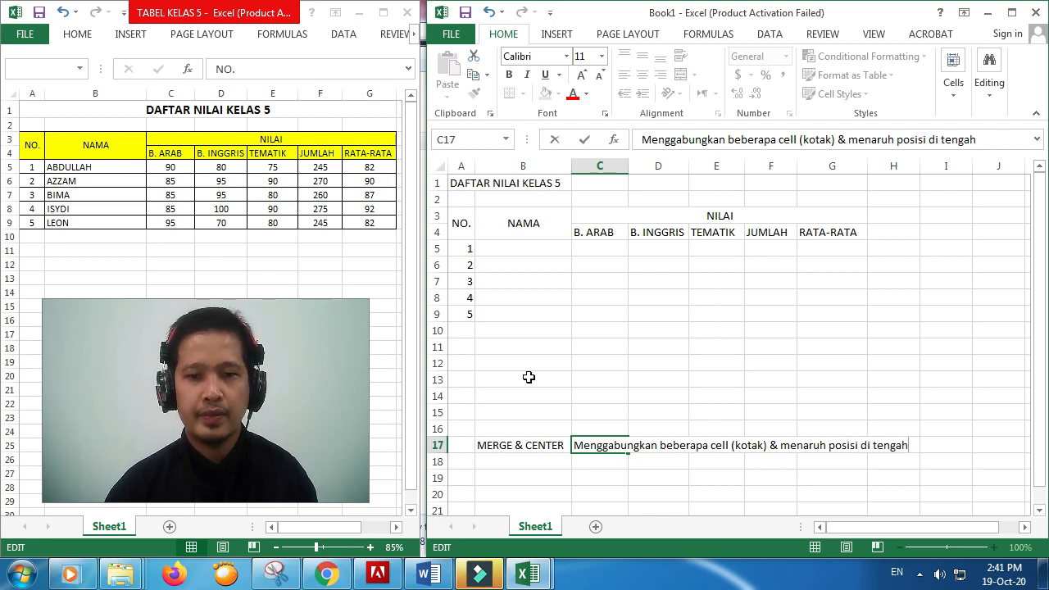
key("Return")
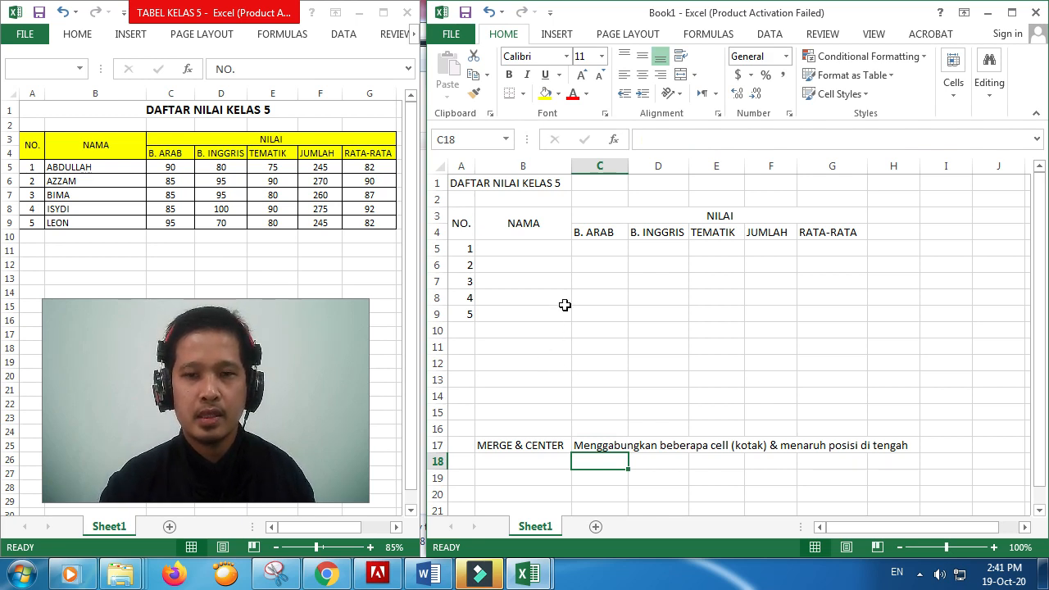
Center the row numbers 1 to 5 in A5:A9 horizontally
left_click(529, 251)
left_click_drag(467, 248, 462, 314)
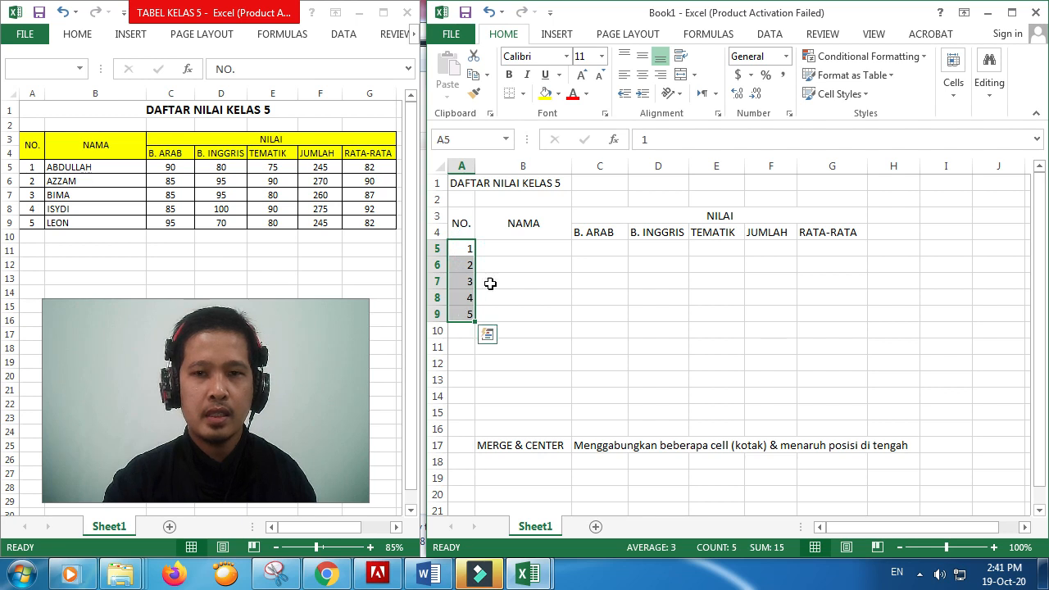
left_click(644, 75)
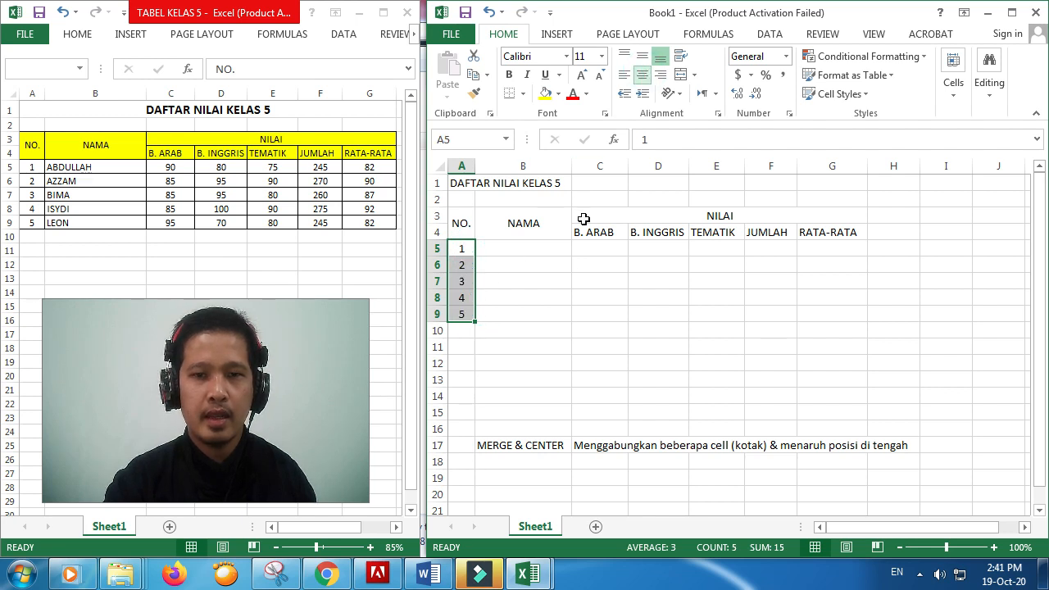
left_click(559, 281)
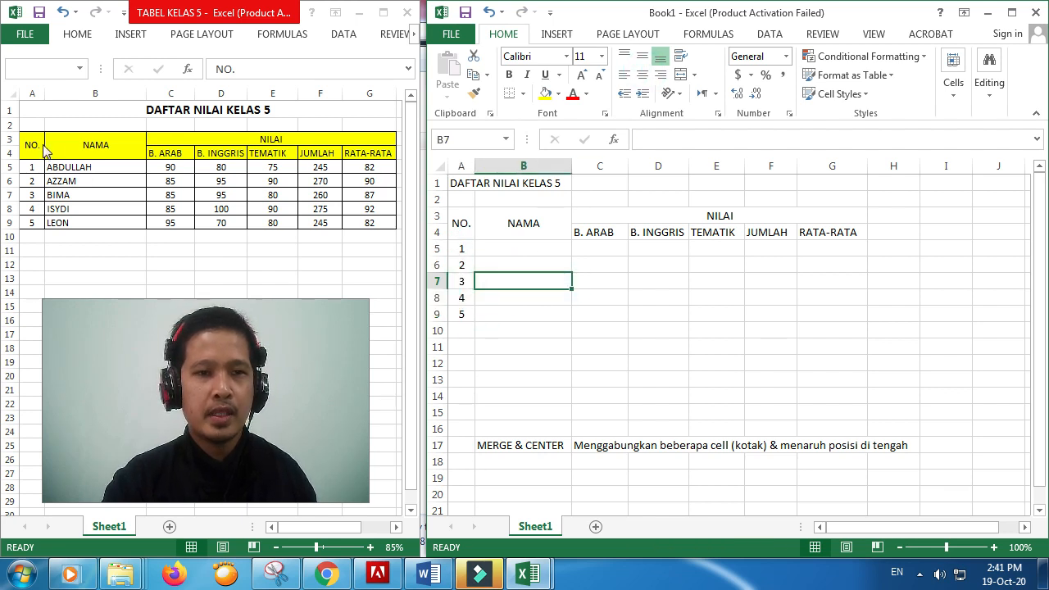
Merge and center A1:G1 so the title "DAFTAR NILAI KELAS 5" spans the table's full width
left_click(461, 182)
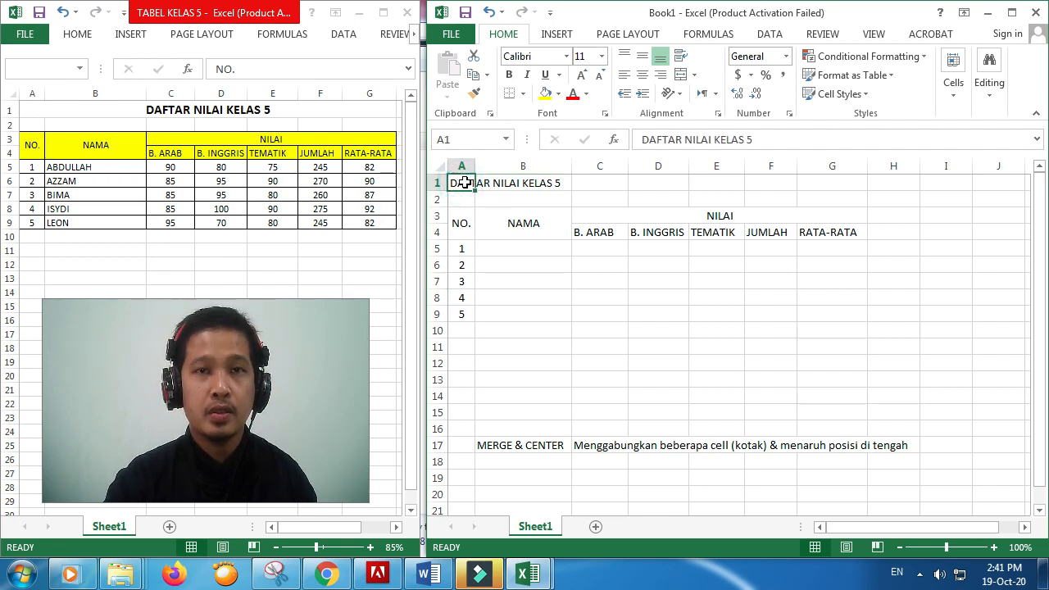
left_click_drag(466, 182, 835, 169)
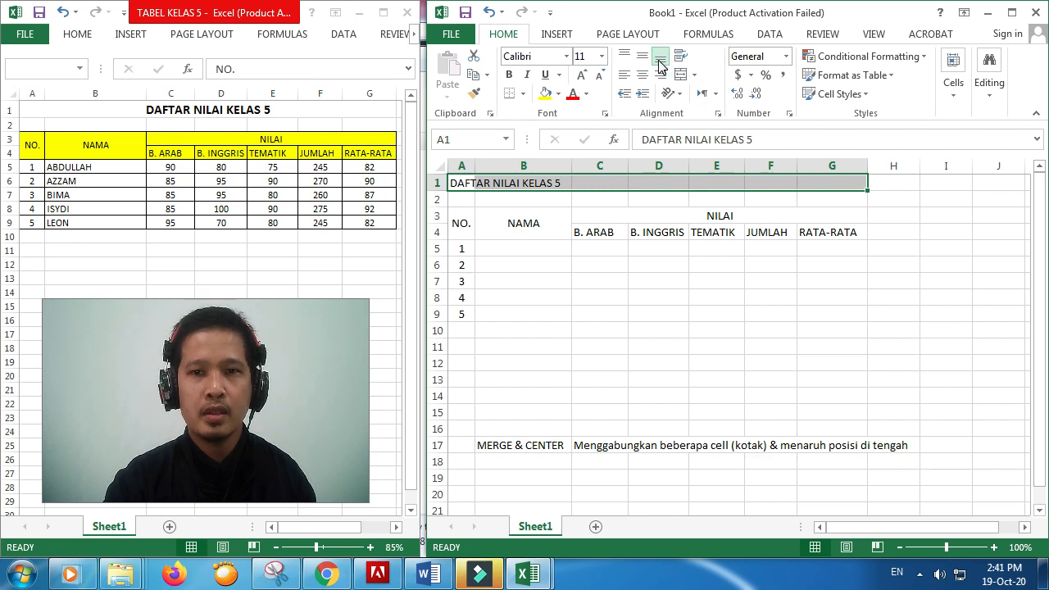
left_click(695, 76)
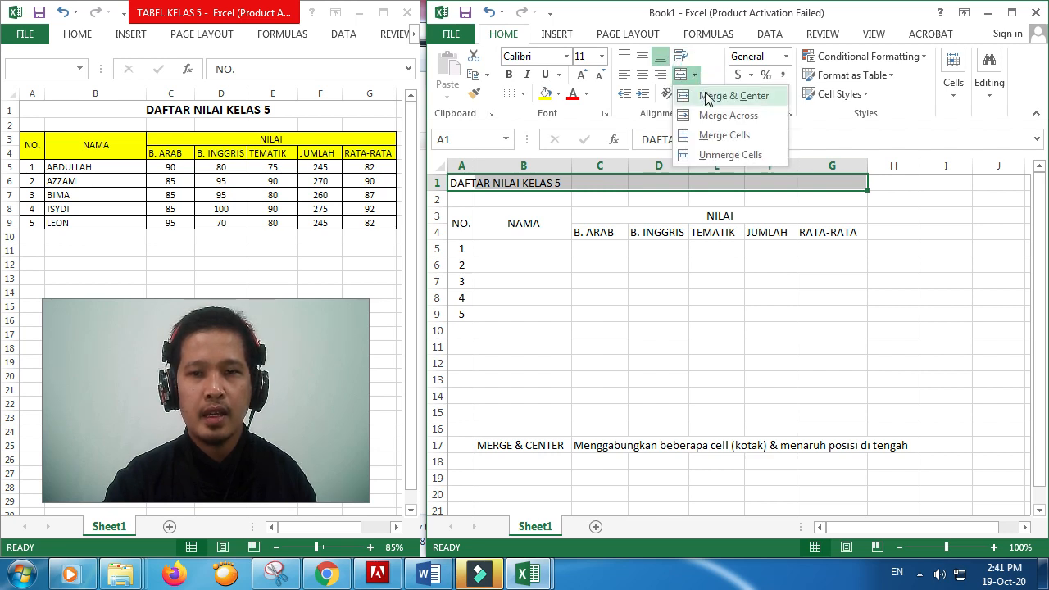
left_click(703, 95)
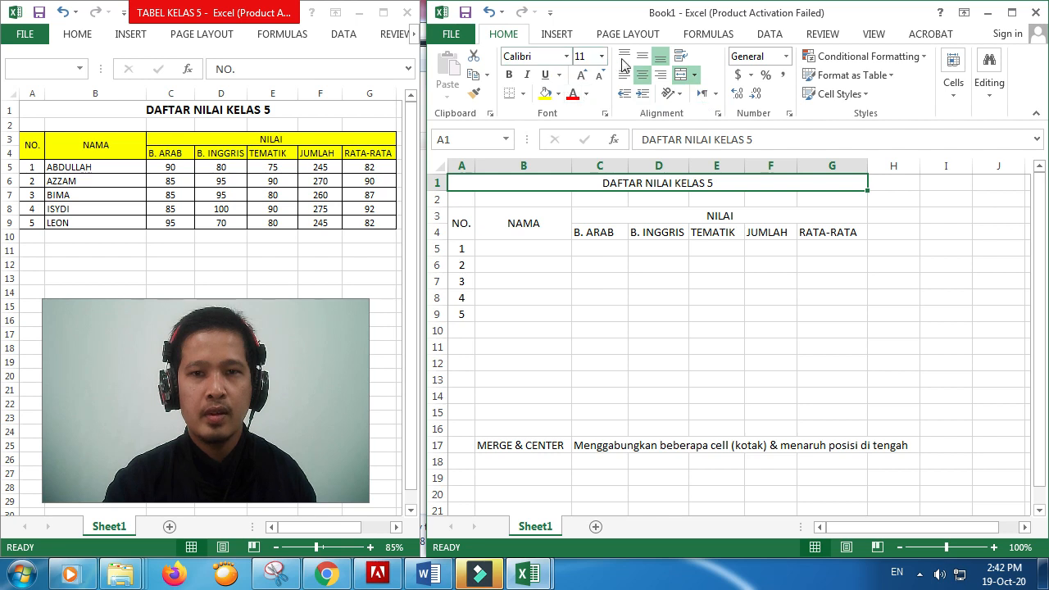
Format the title "DAFTAR NILAI KELAS 5" as bold with font size 12
left_click(582, 77)
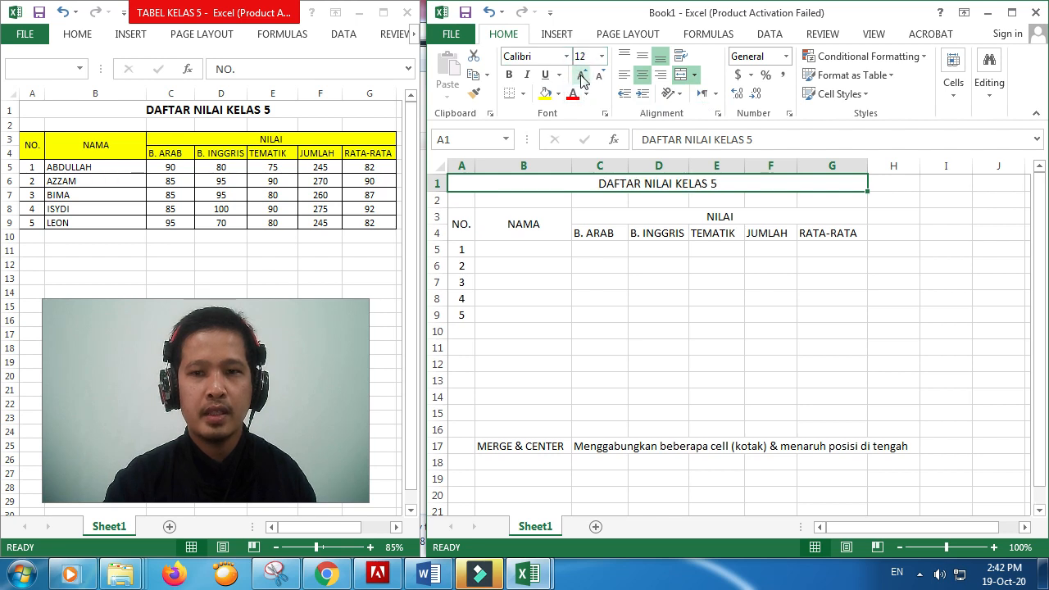
left_click(509, 75)
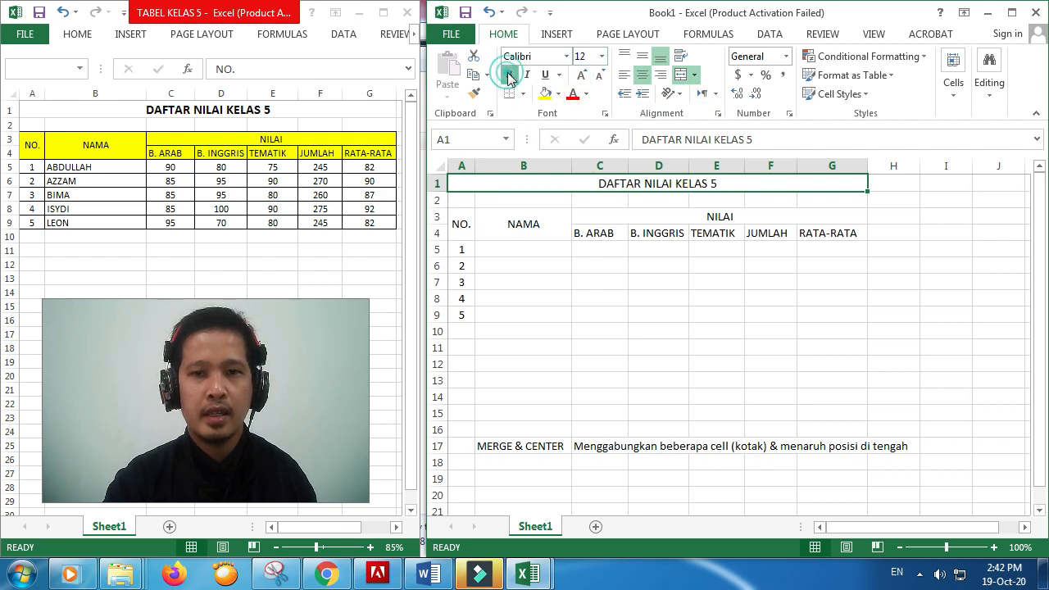
left_click(604, 283)
Apply All Borders to the whole table range A3:G9, from the headings down to row number 5
left_click(501, 237)
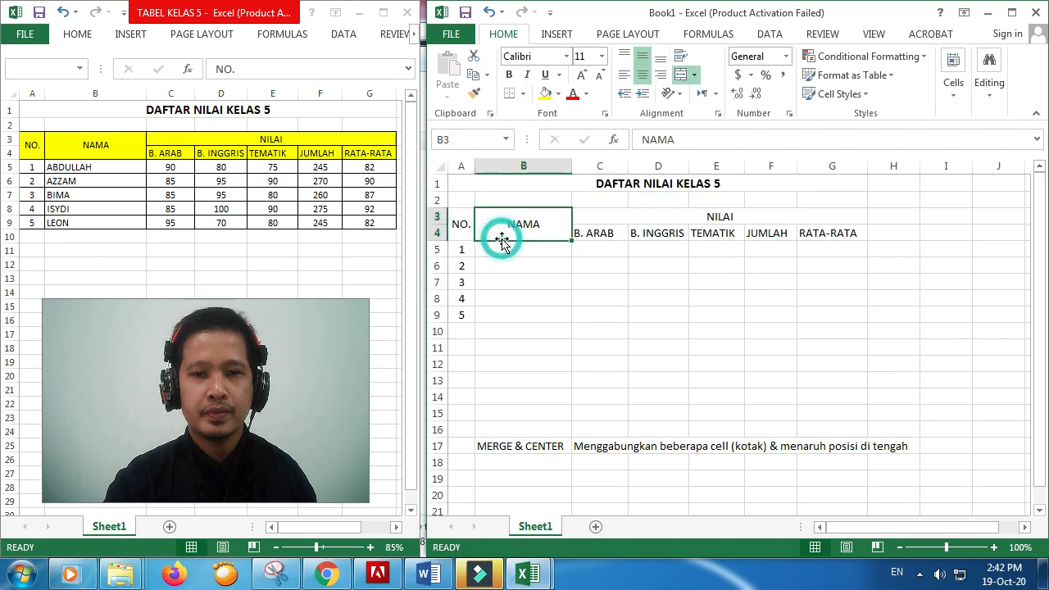
left_click(466, 227)
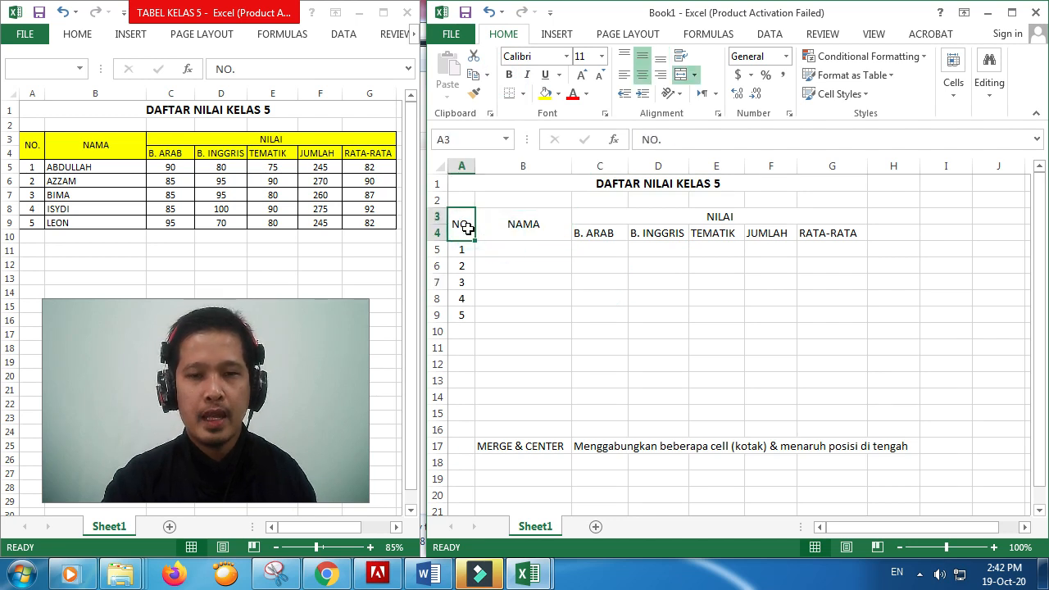
left_click_drag(467, 227, 681, 229)
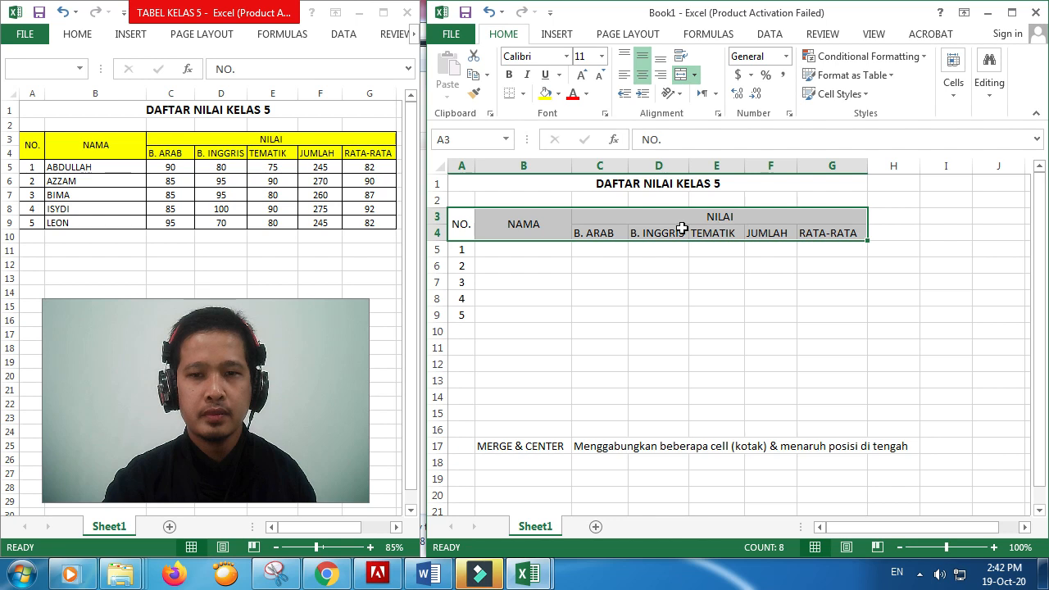
left_click_drag(457, 223, 817, 311)
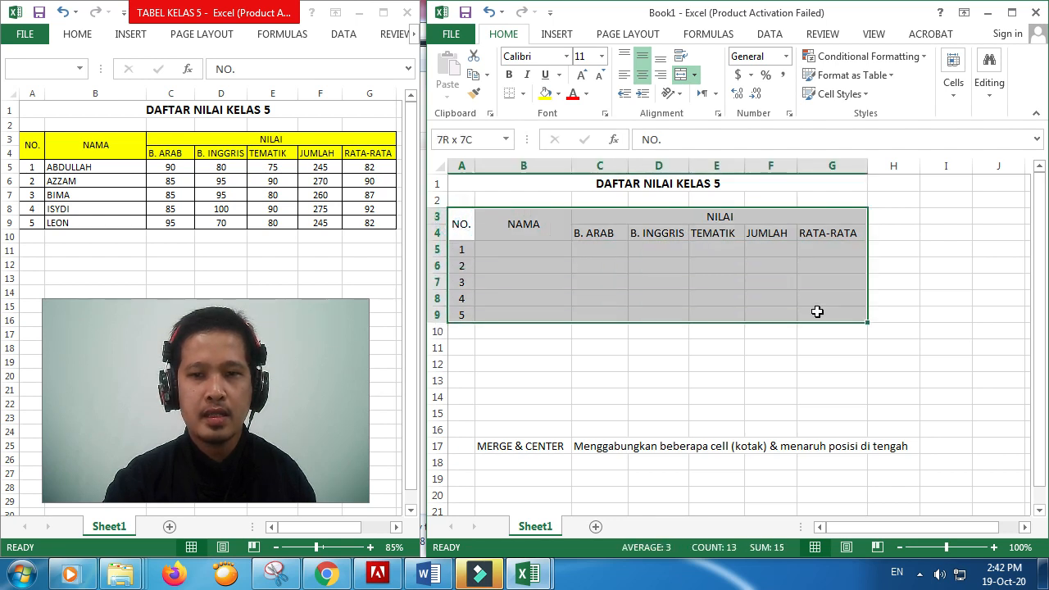
left_click(981, 413)
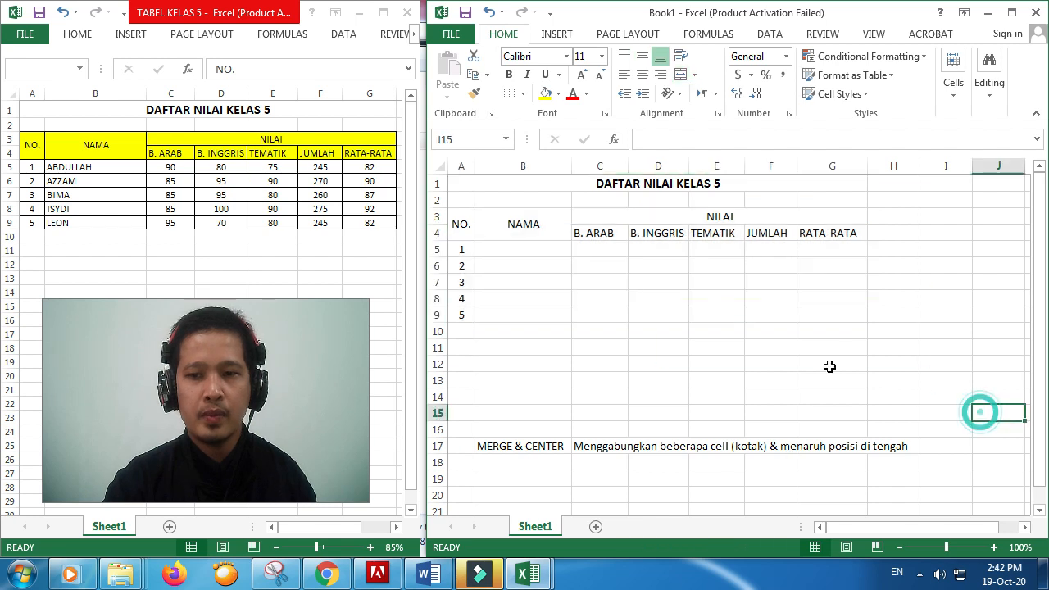
left_click_drag(459, 220, 849, 315)
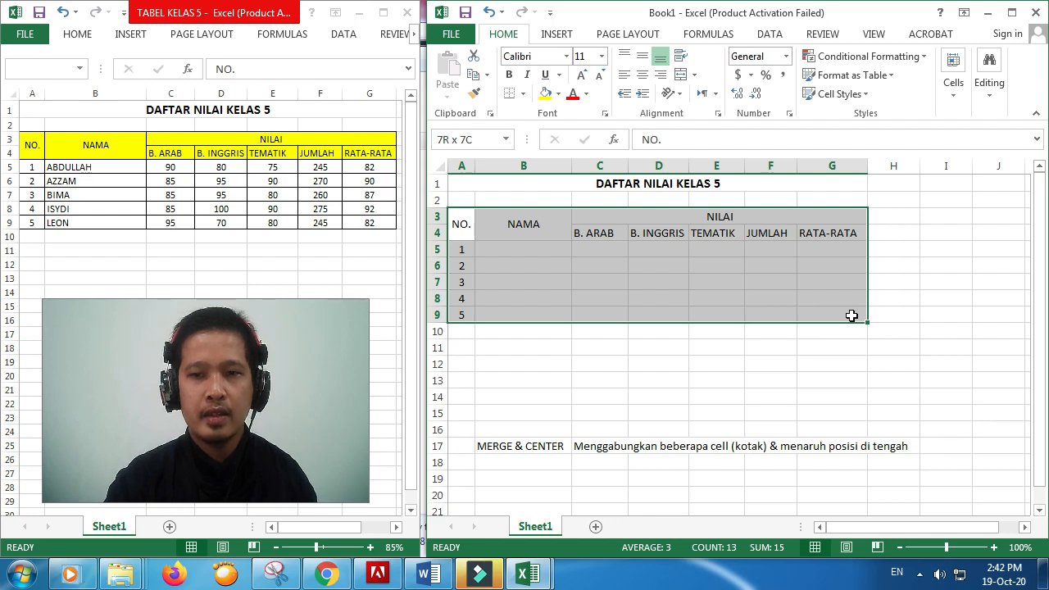
left_click_drag(852, 316, 851, 314)
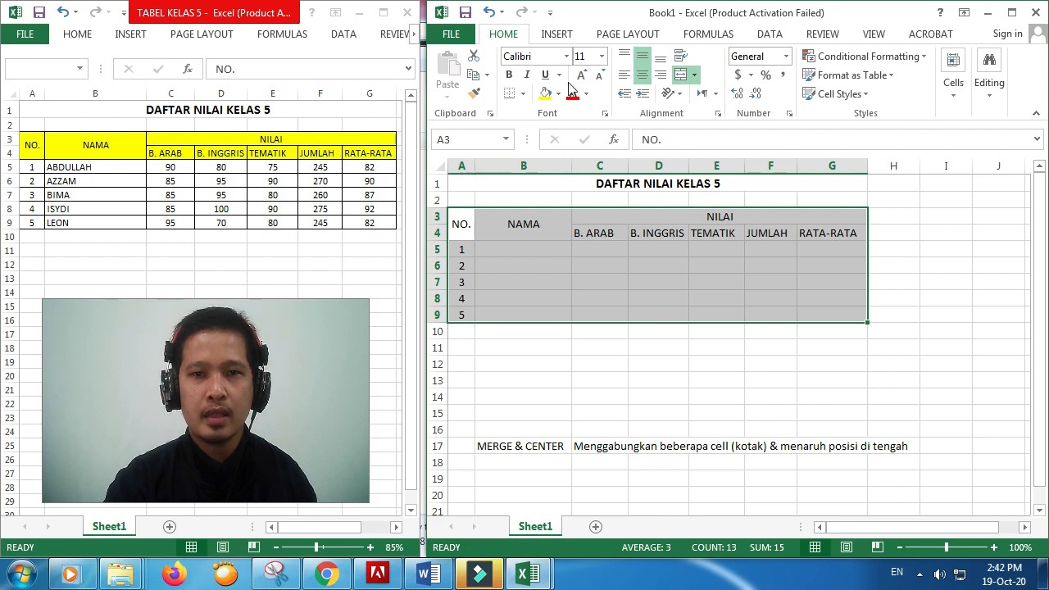
left_click(524, 95)
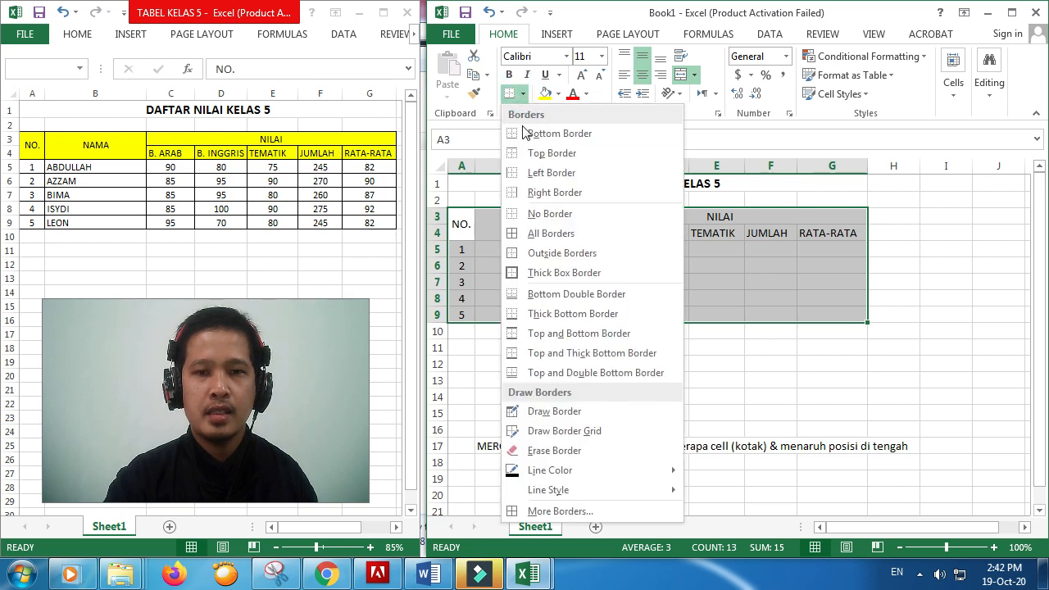
left_click(543, 235)
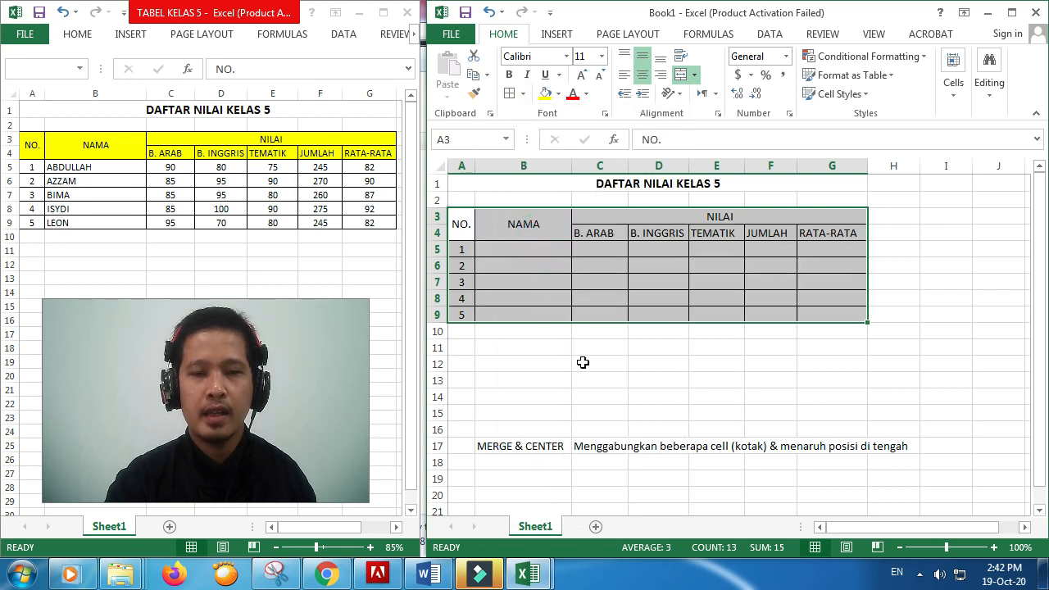
left_click_drag(583, 370, 590, 381)
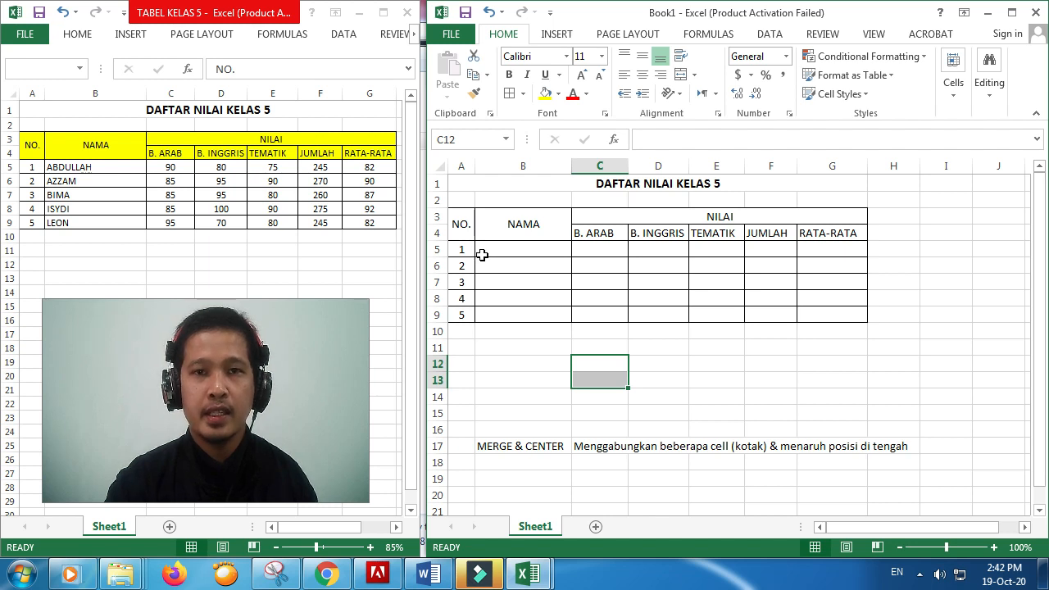
Fill the table's heading rows A3:G4 with the standard yellow color
left_click_drag(460, 224, 792, 235)
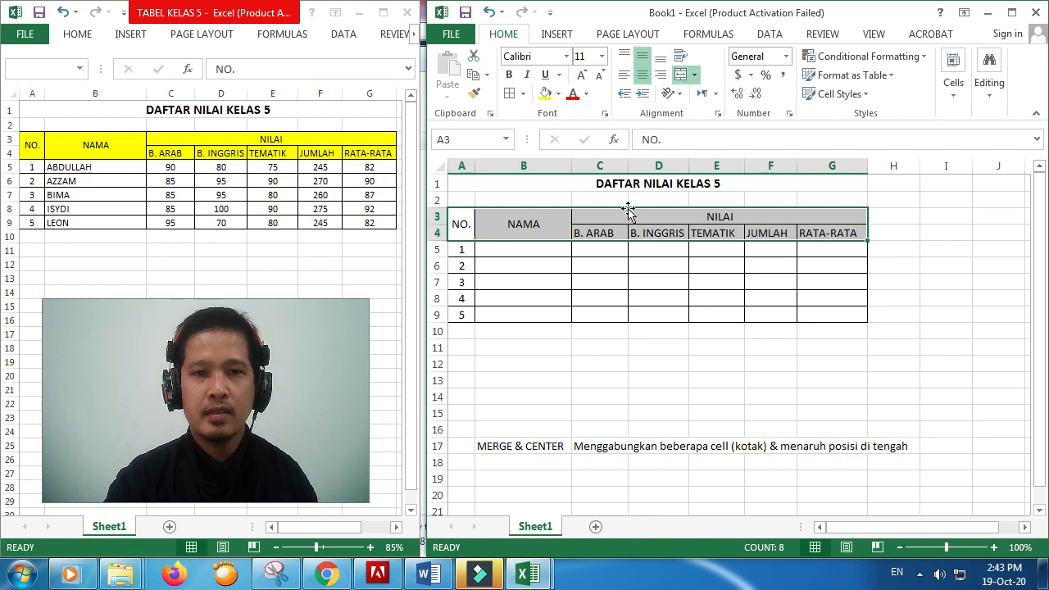
left_click_drag(460, 224, 812, 224)
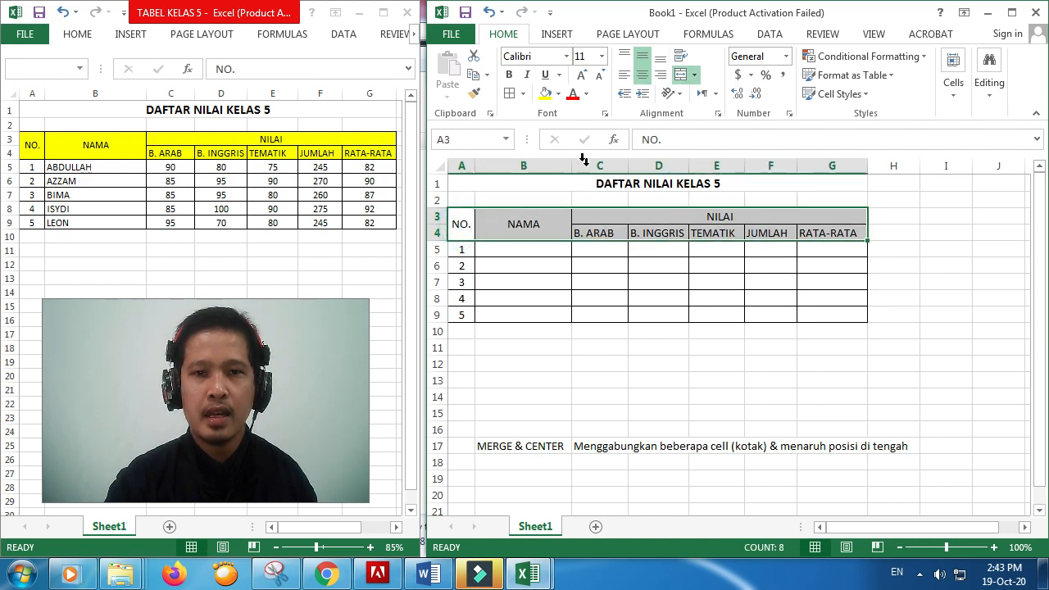
left_click(560, 94)
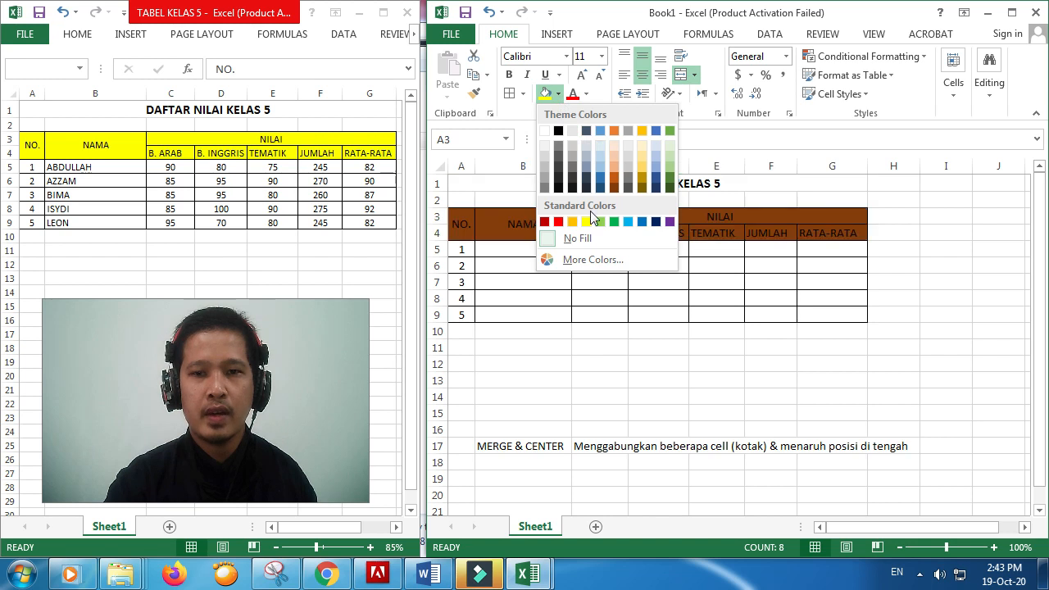
left_click(586, 222)
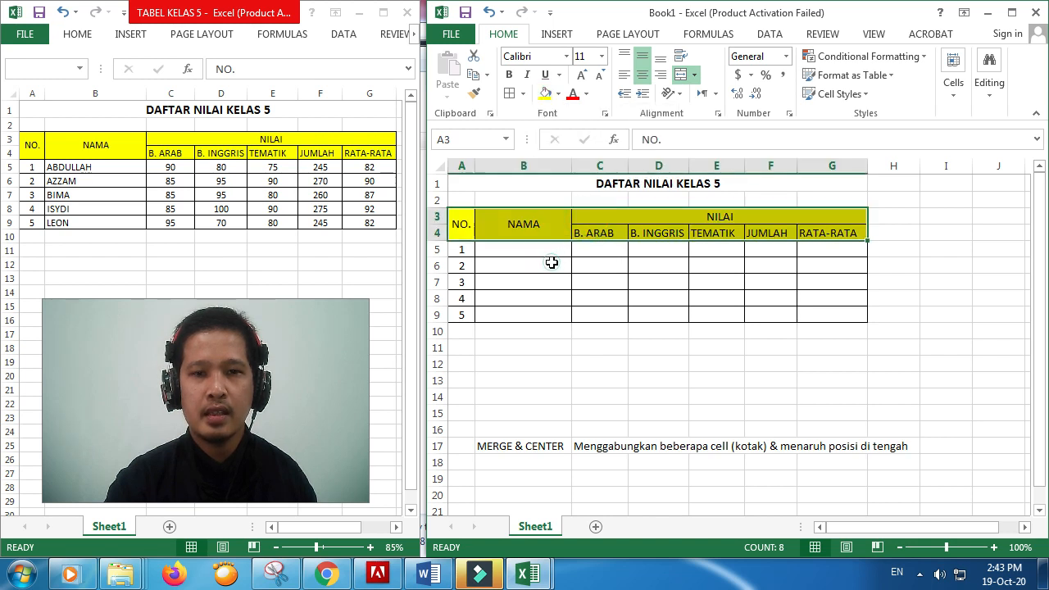
left_click(545, 250)
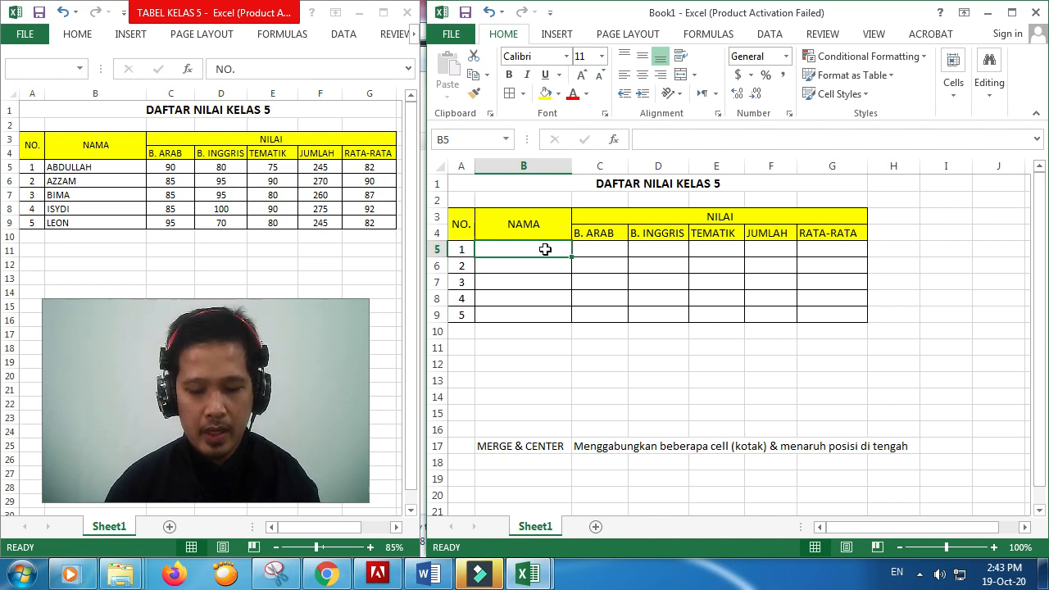
Enter the first two student names from the reference table in uppercase in B5:B6, under NAMA
type("abdu")
key("BackSpace")
key("BackSpace")
key("BackSpace")
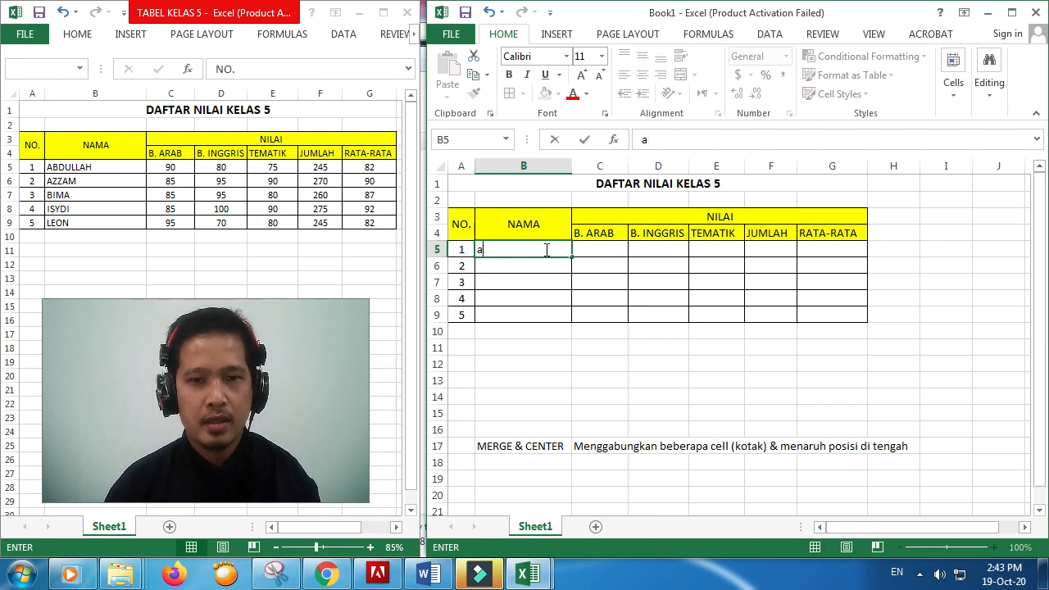
type("ABDULLAH")
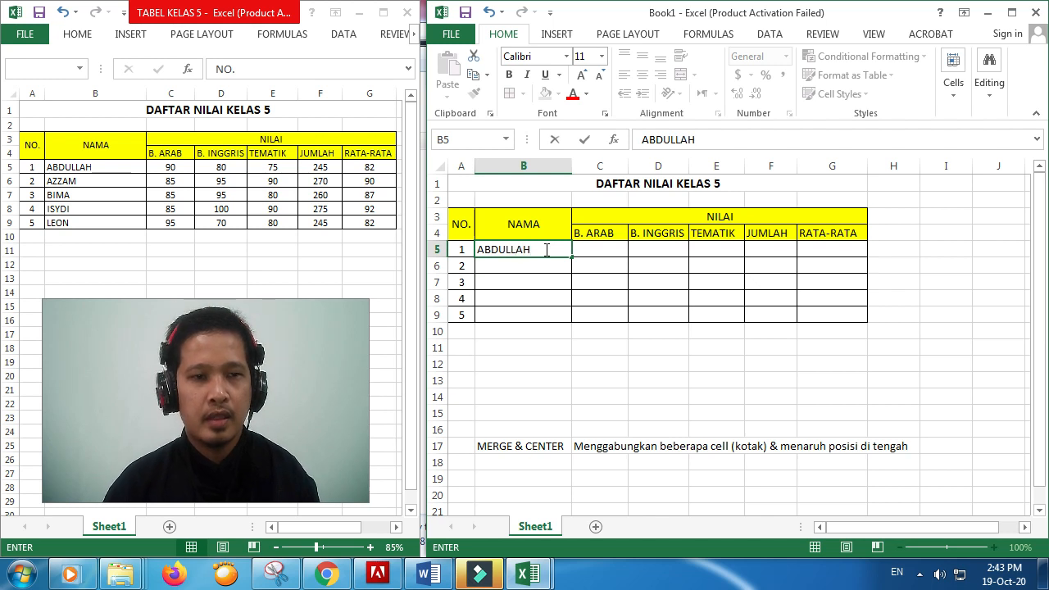
key("Return")
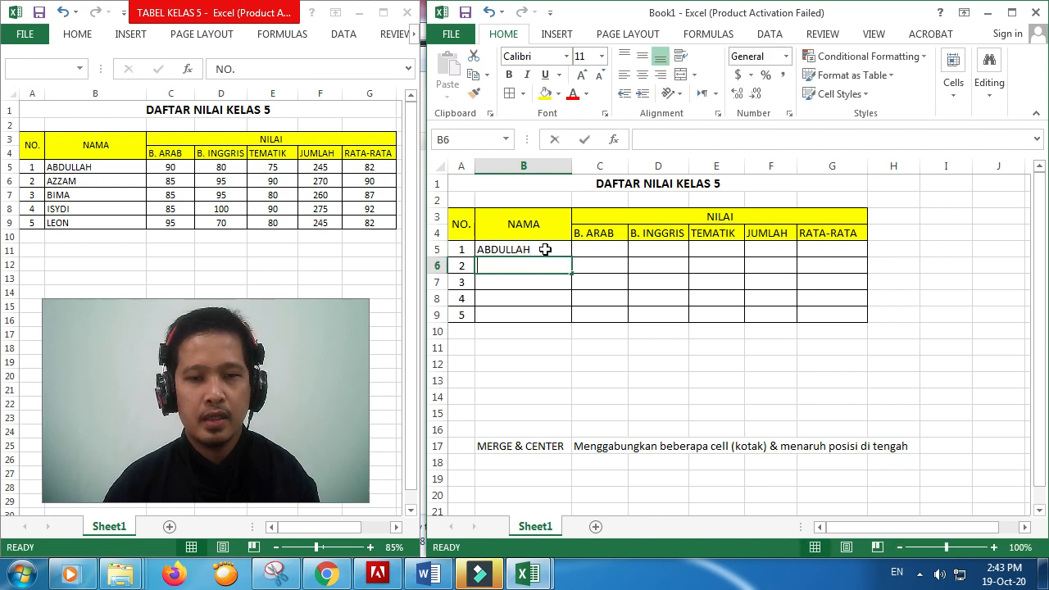
type("AZZAM")
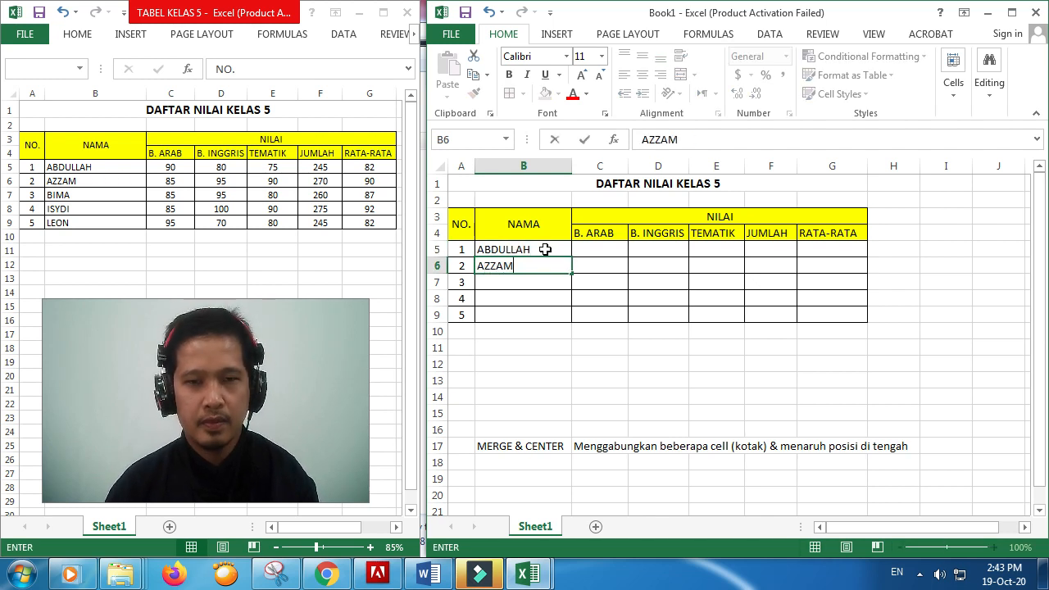
key("Return")
Enter the remaining three student names from the reference table in uppercase in B7:B9
type("BIMA")
key("ctrl+Return")
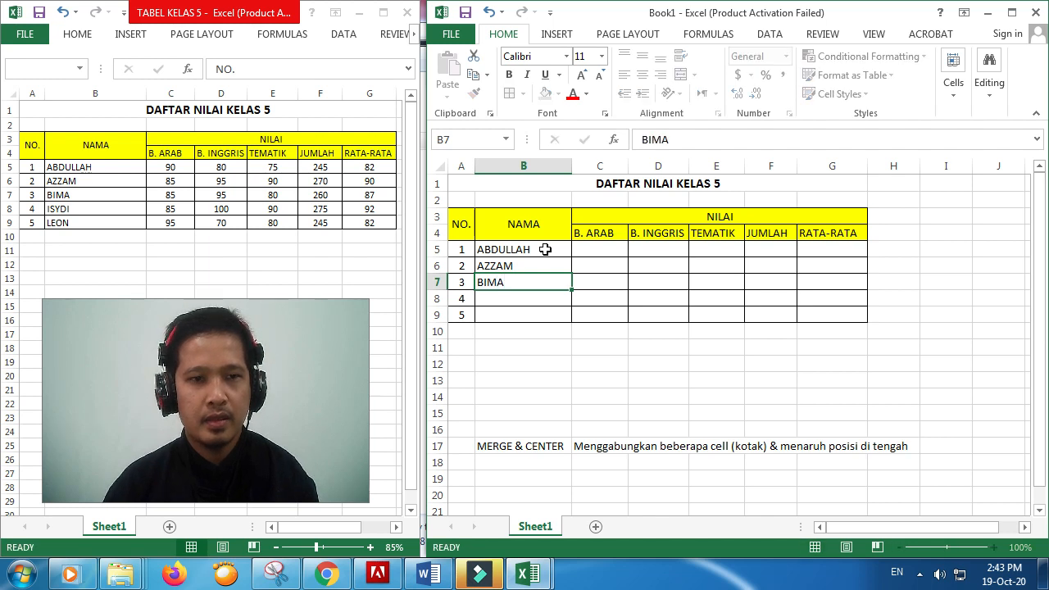
key("Return")
type("IST")
type("YDI")
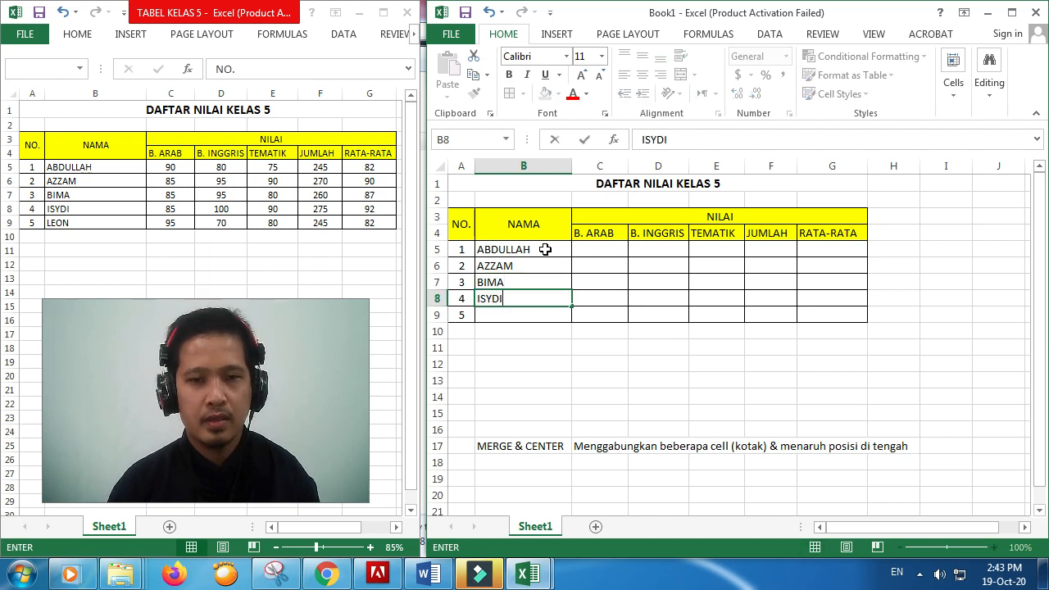
key("Return")
type("L")
key("BackSpace")
type("LEON")
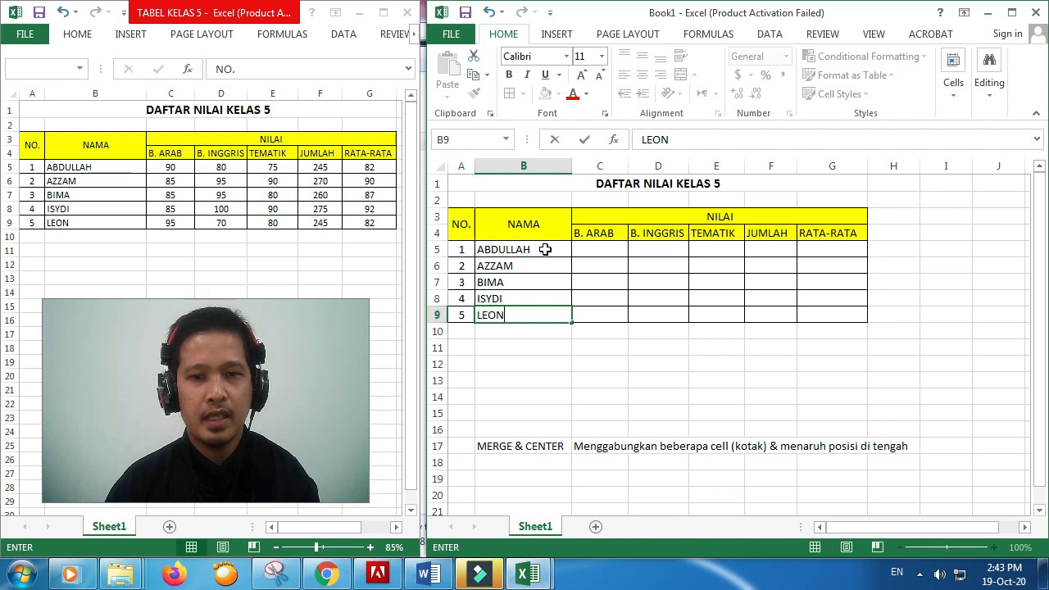
key("Return")
Enter the B. ARAB scores 90, 85, 85, 85 and 95 in C5:C9
key("Up")
key("Right")
key("Up")
key("Up")
key("Up")
key("Up")
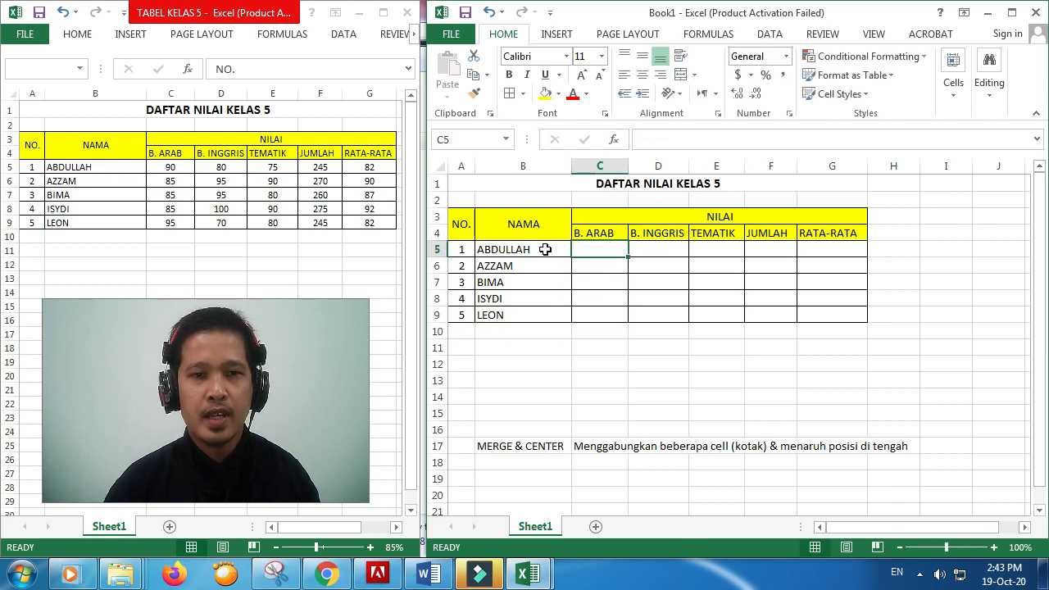
type("90")
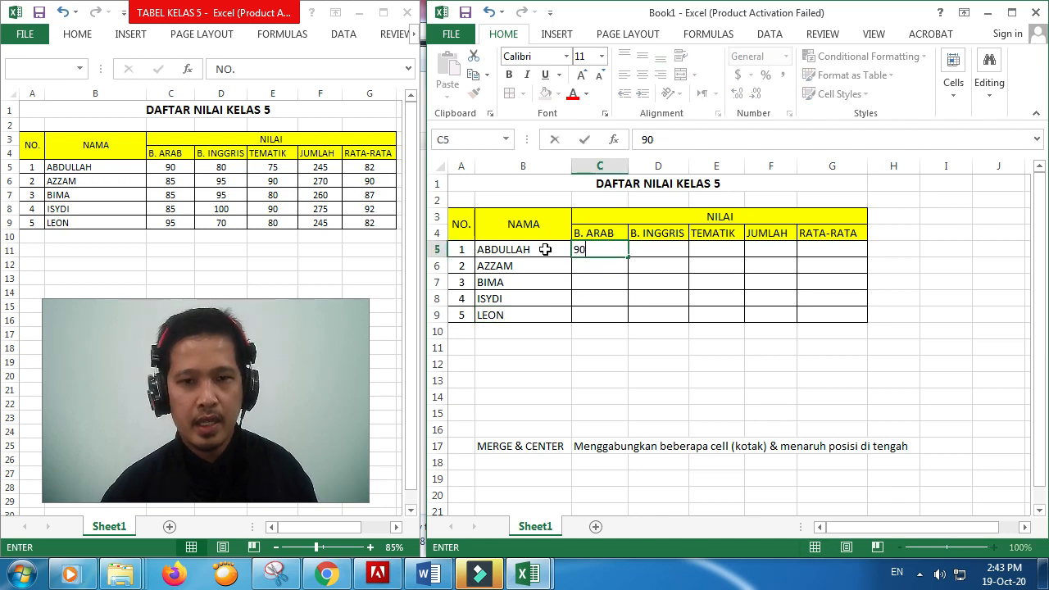
key("Return")
type("85")
key("Return")
type("85")
key("Return")
type("85")
key("Return")
type("95")
Enter the B. INGGRIS scores 80, 95, 95, 100 and 70 in D5:D9
key("Up")
key("Right")
key("Up")
key("Up")
key("Up")
key("Up")
key("Down")
type("80")
key("Return")
type("95")
key("Return")
type("95")
key("Return")
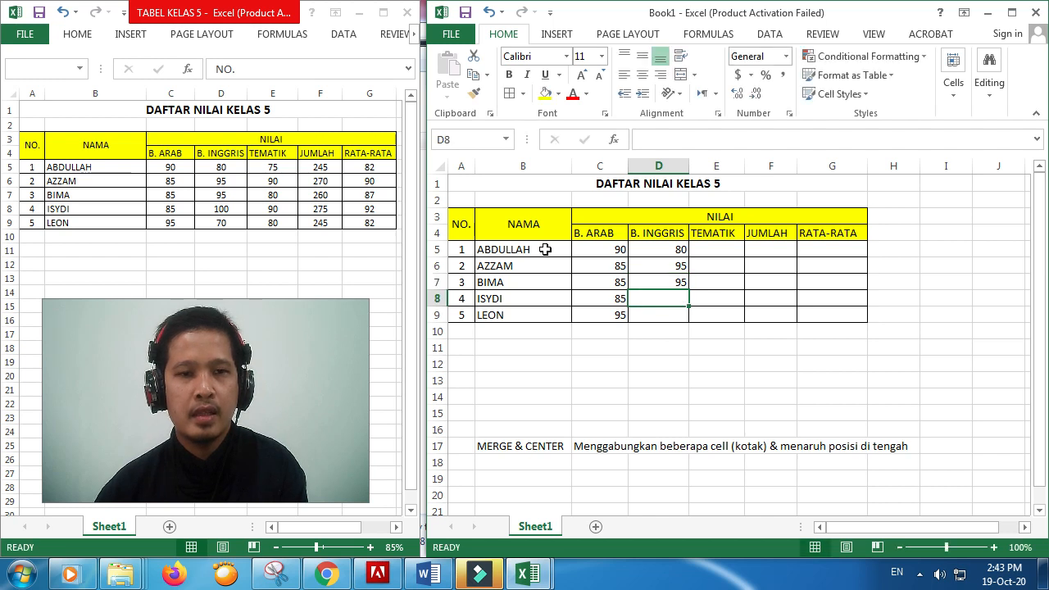
type("100")
key("Return")
type("70")
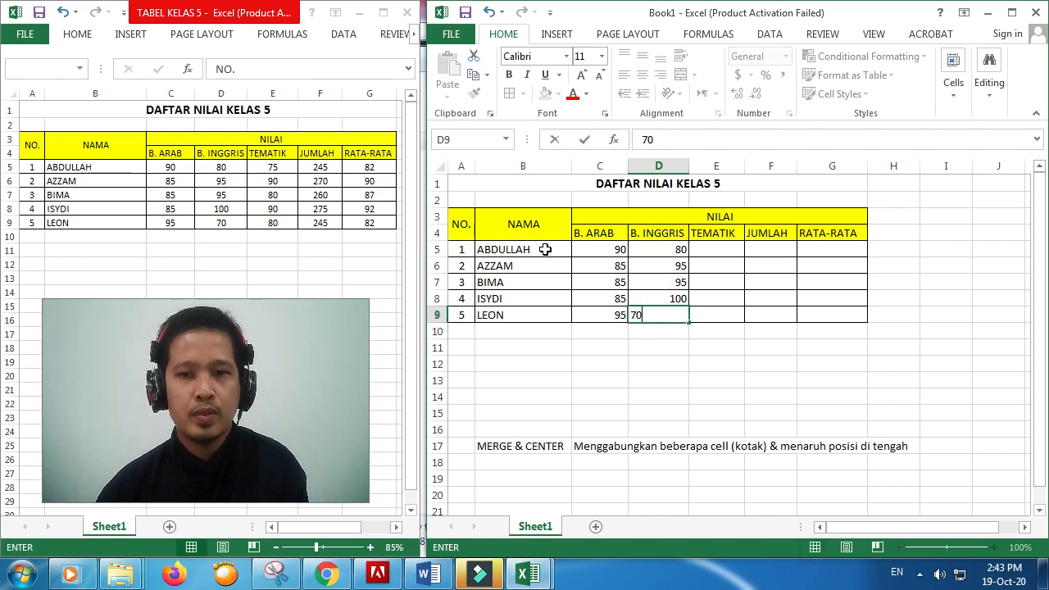
key("Return")
Enter the TEMATIK scores 75, 90, 80, 90 and 80 in E5:E9
key("Right")
key("Up")
key("Up")
key("Up")
key("Up")
key("Up")
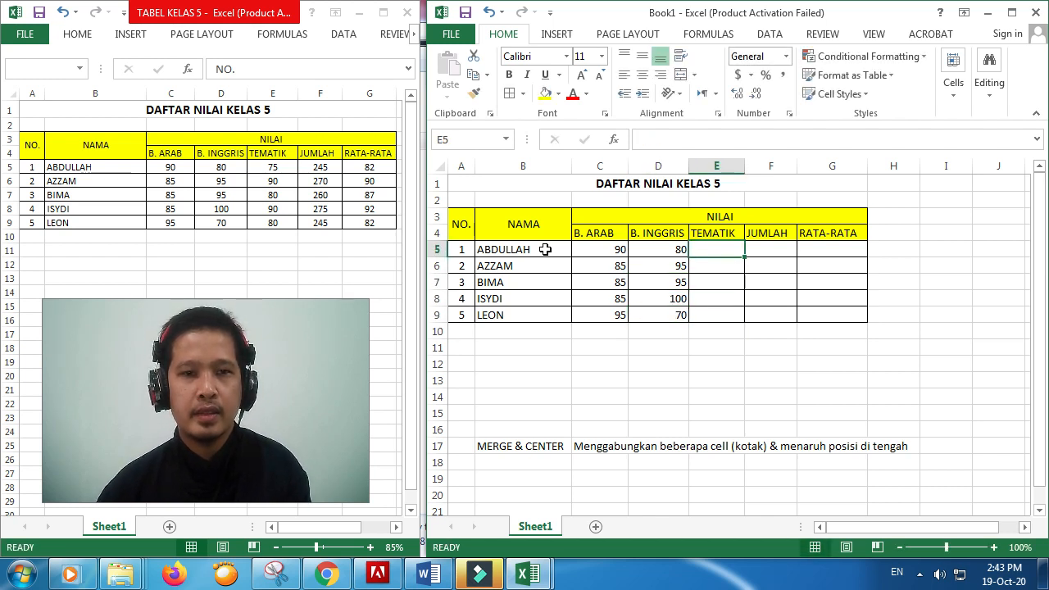
type("75")
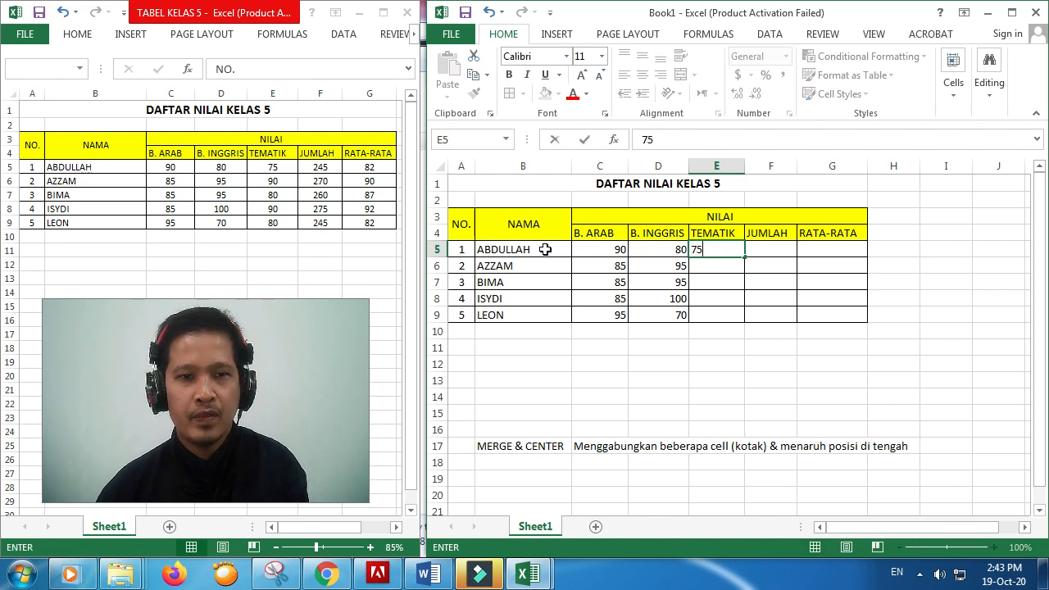
key("Return")
type("90")
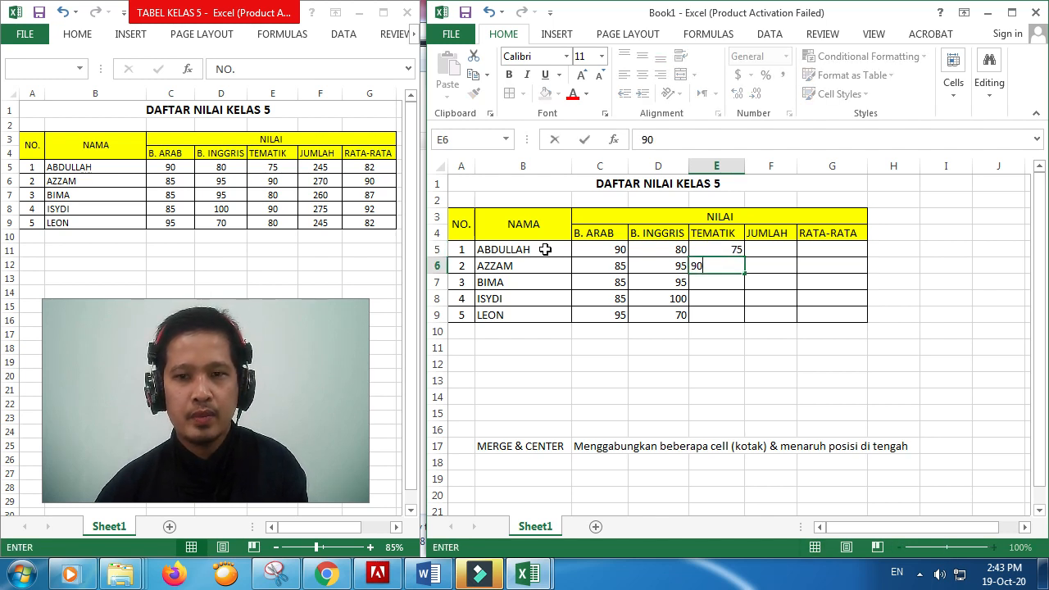
key("Return")
type("80")
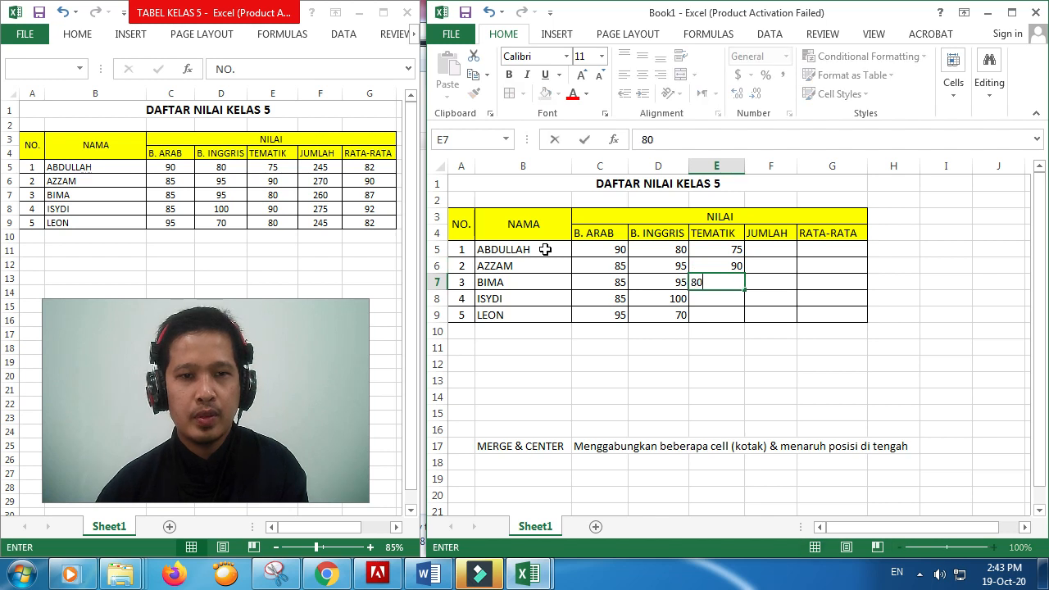
key("Return")
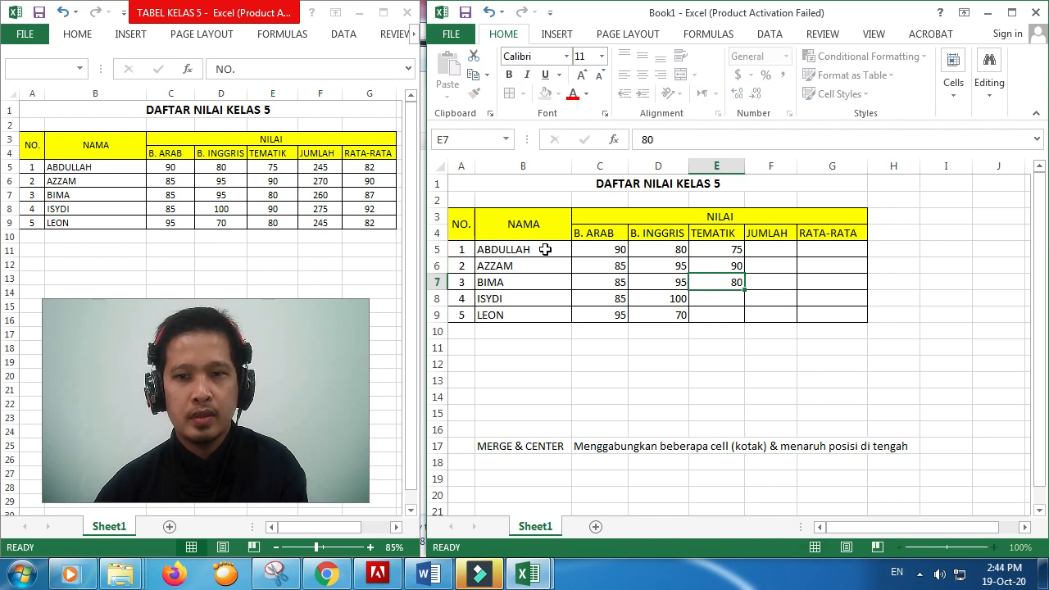
type("90")
key("Return")
type("80")
key("Return")
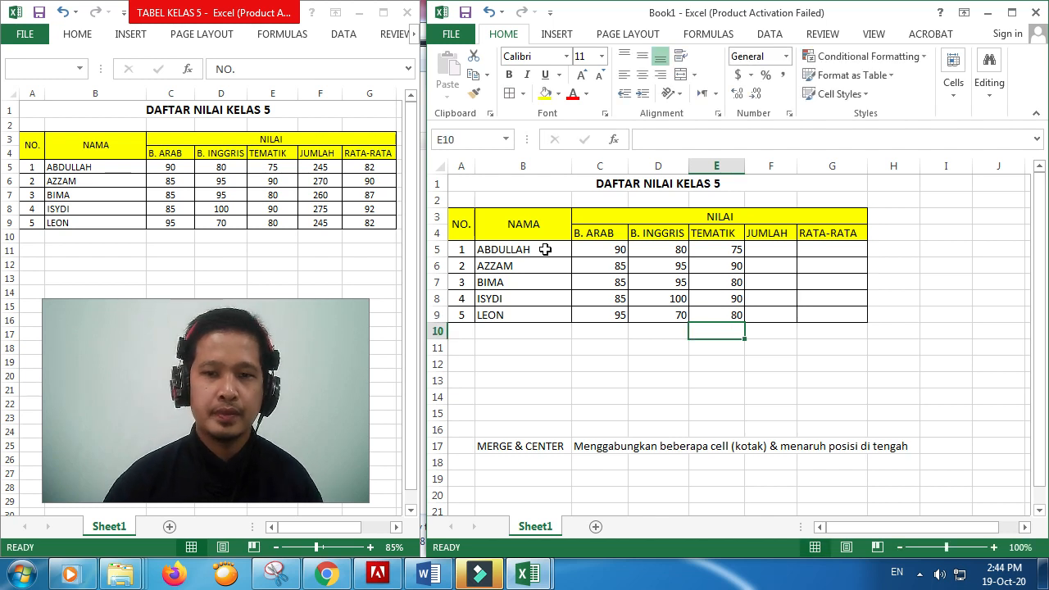
Calculate the first student's JUMLAH in F5 with the formula =C5+D5+E5
left_click(770, 250)
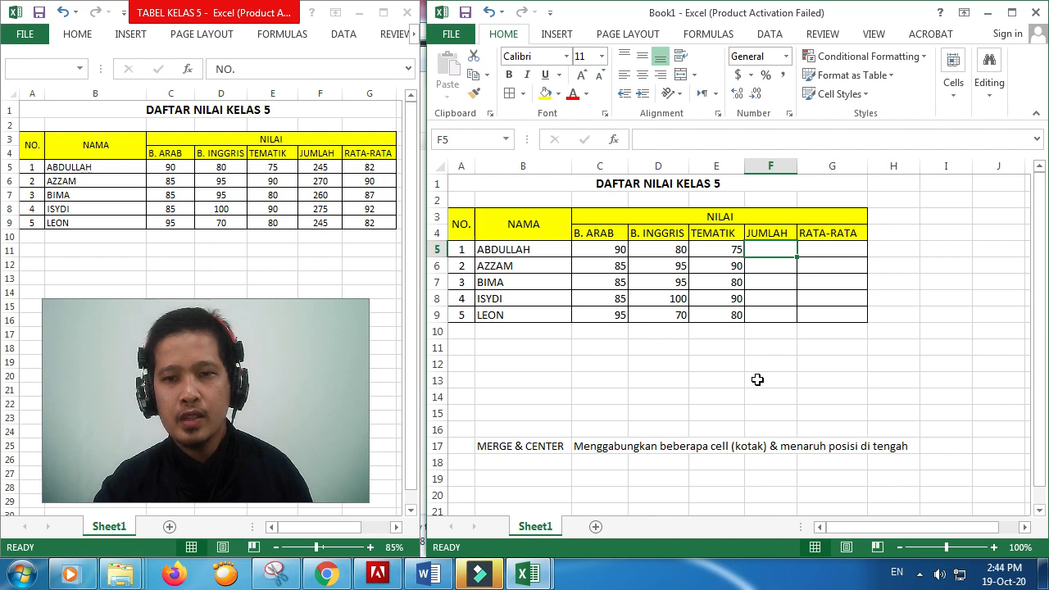
left_click(510, 463)
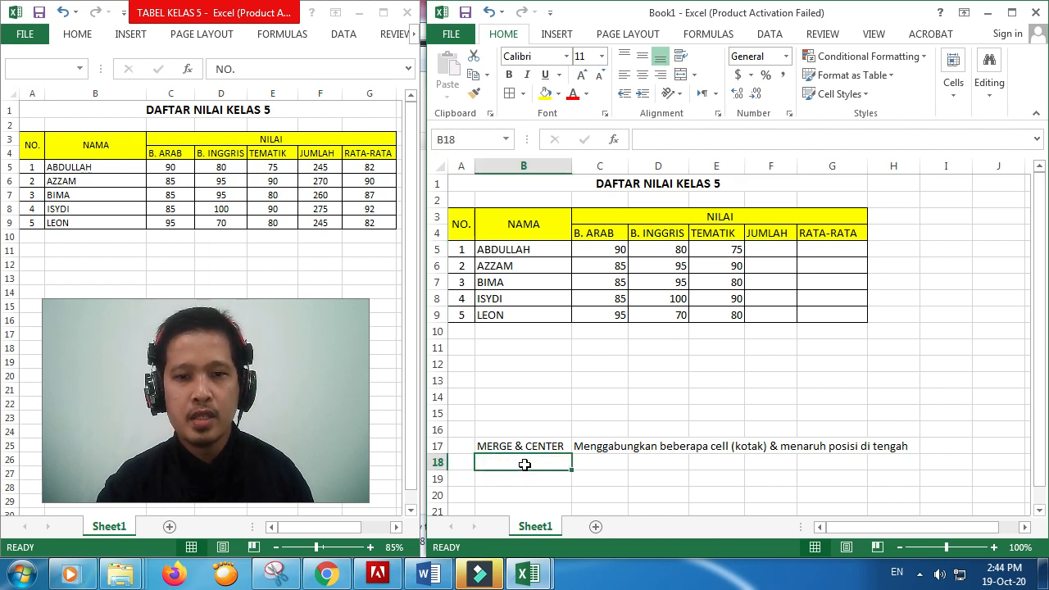
left_click(773, 250)
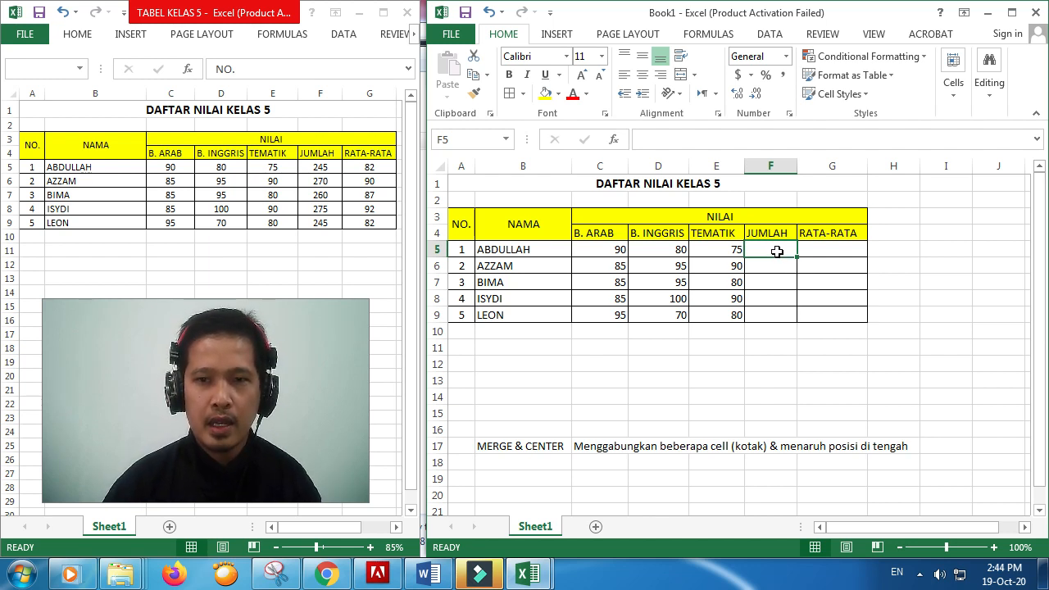
type("=")
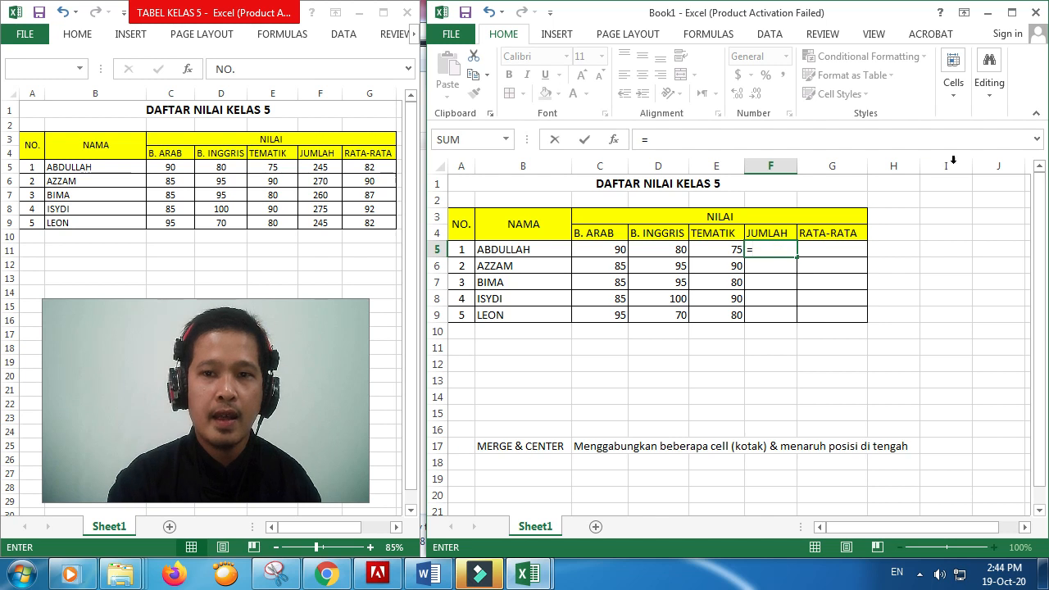
left_click(611, 248)
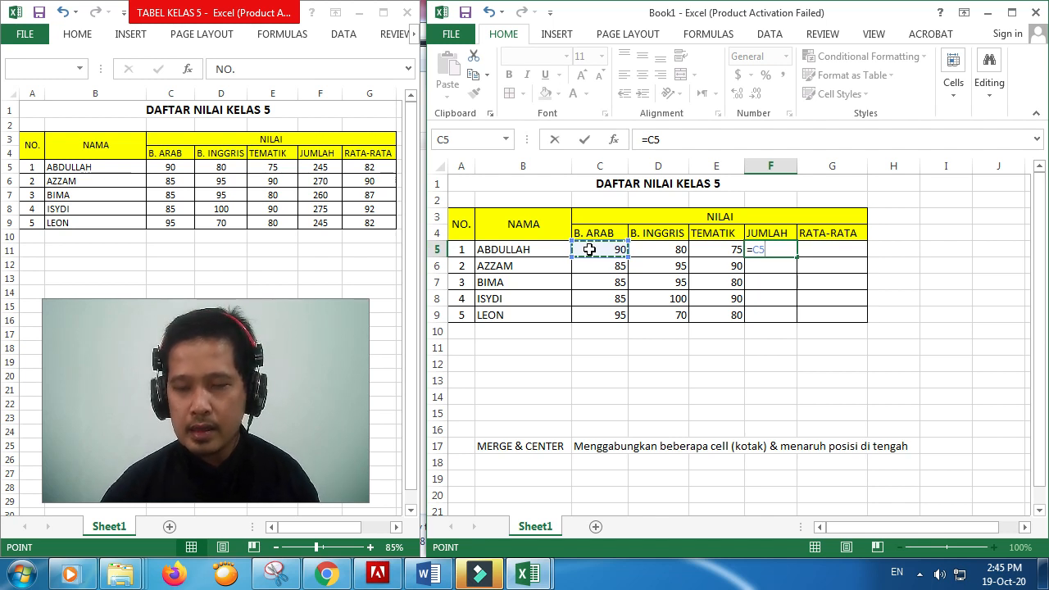
type("+")
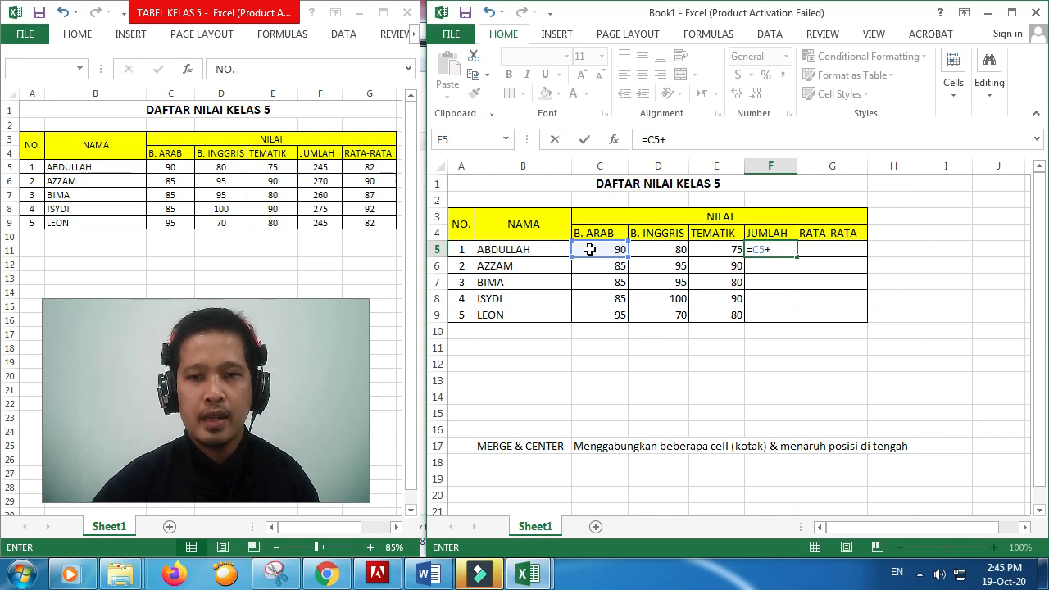
left_click(674, 251)
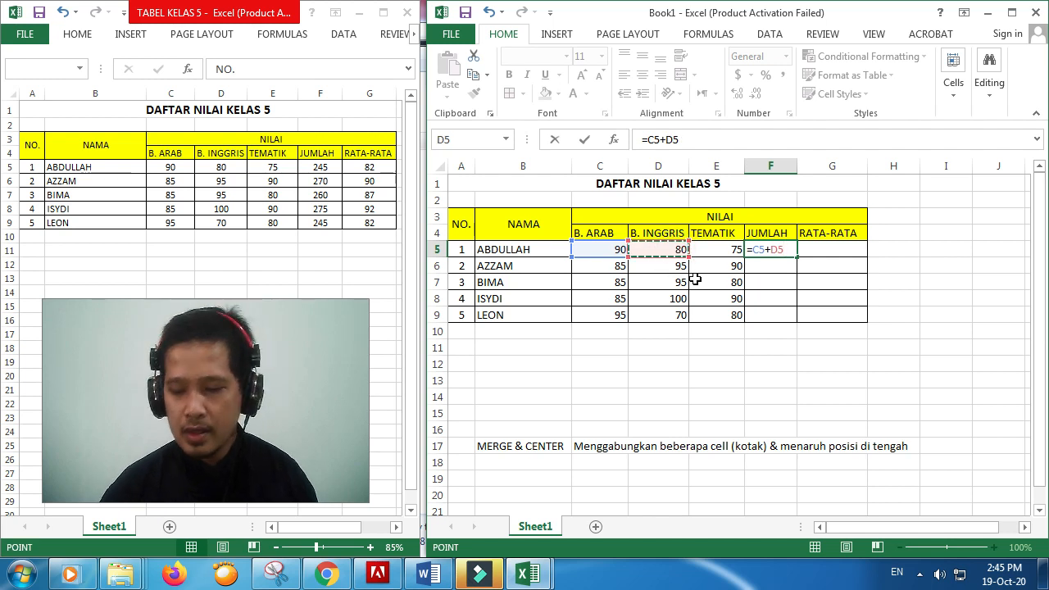
type("+")
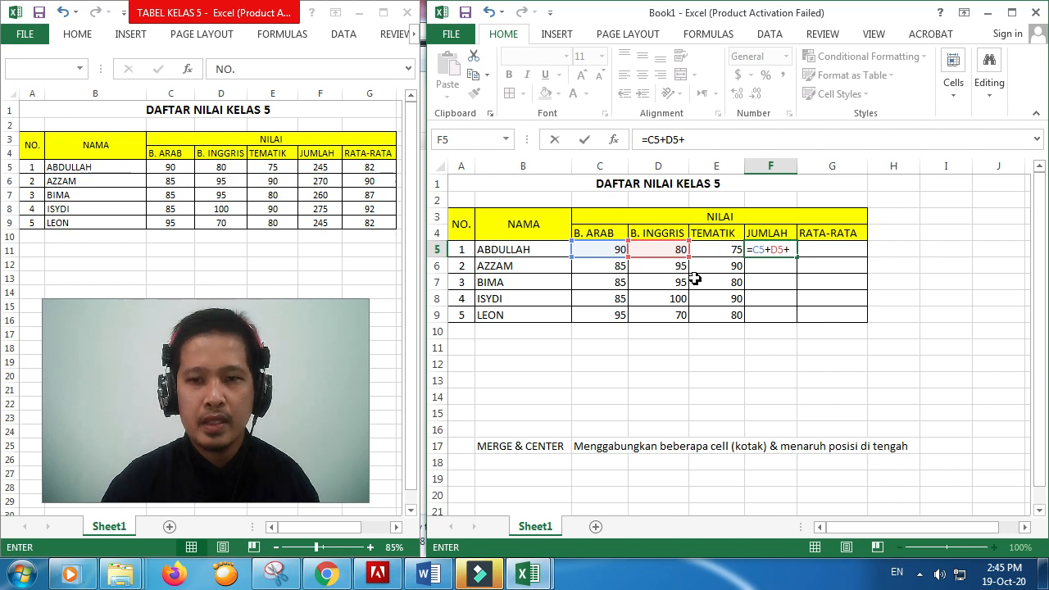
left_click(720, 249)
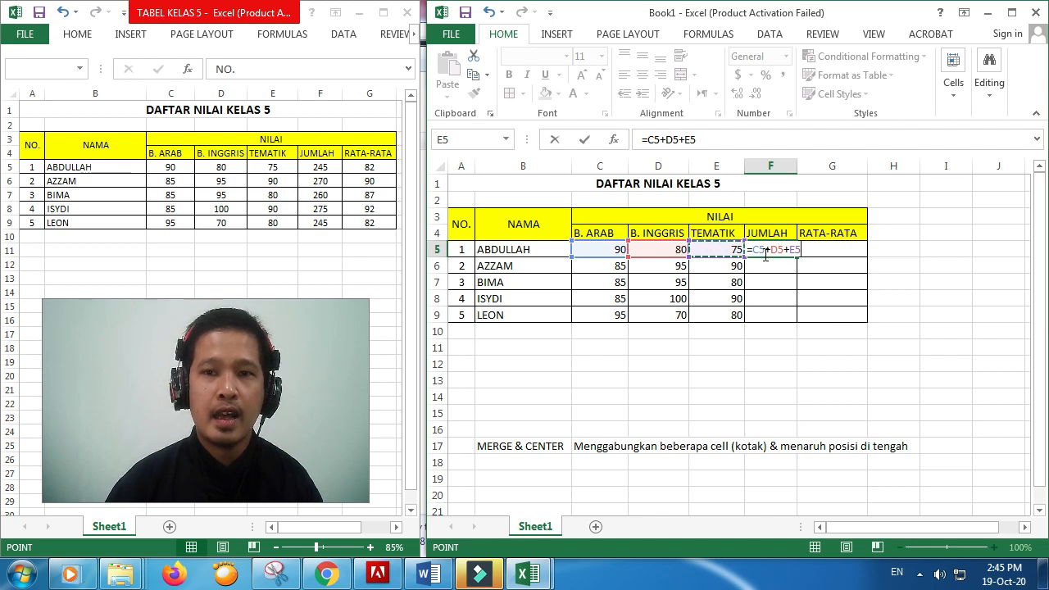
key("Return")
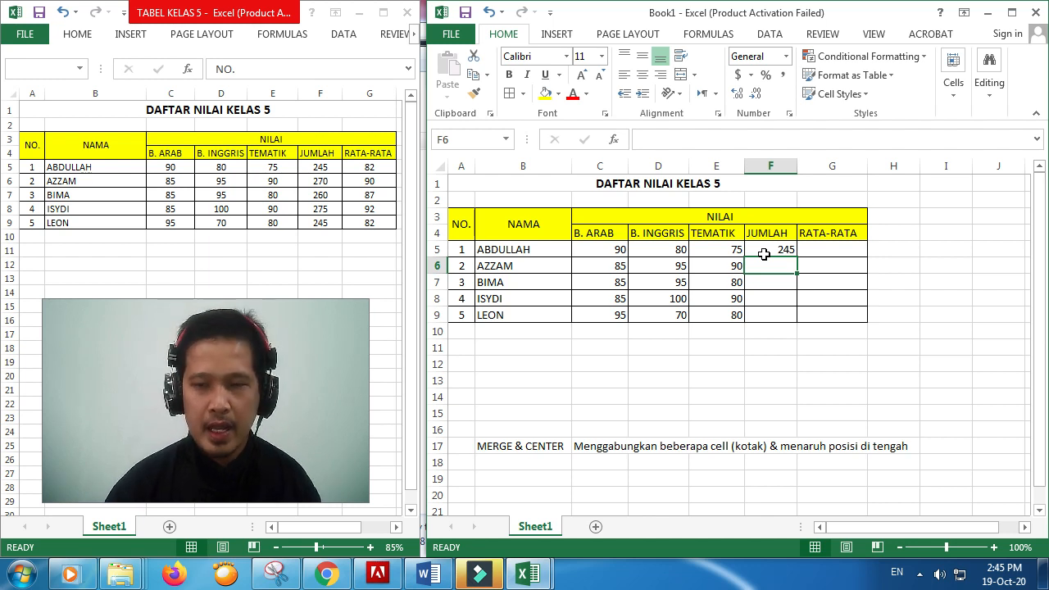
Calculate the second student's JUMLAH in F6 with the formula =C6+D6+E6
type("=")
left_click(601, 261)
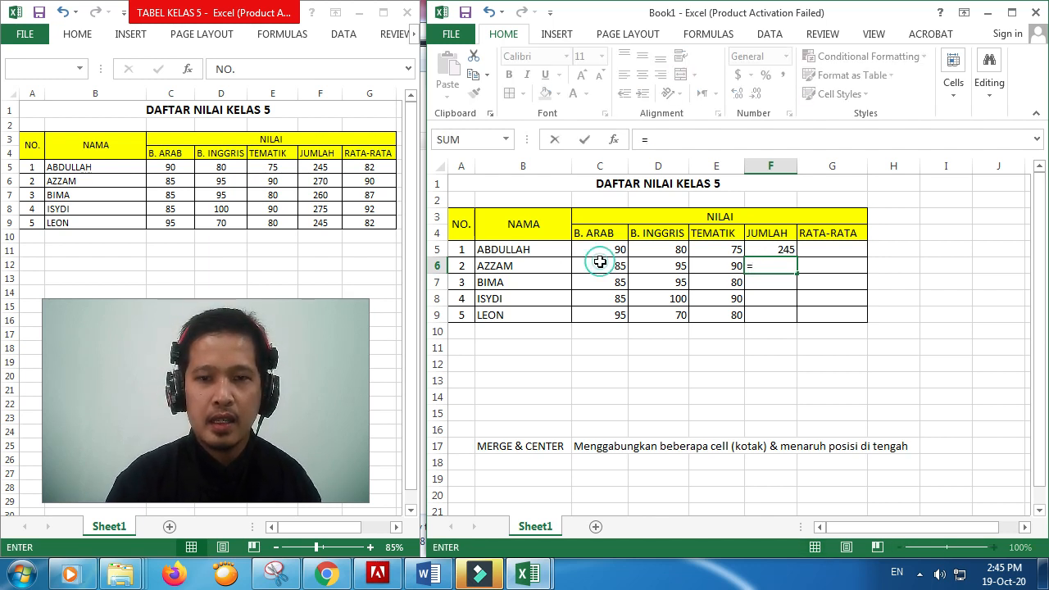
type("+")
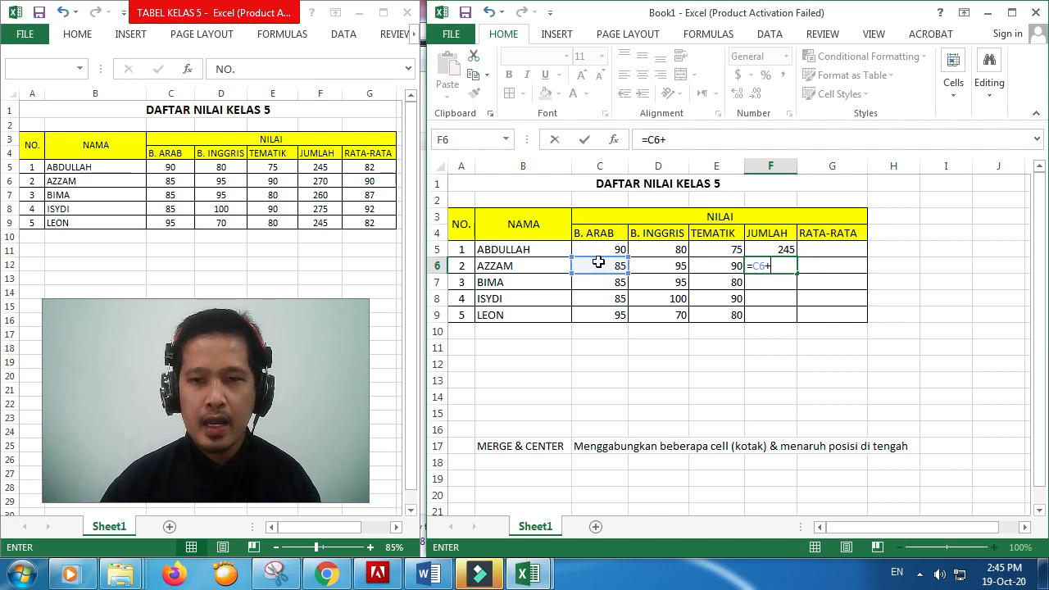
left_click(670, 266)
type("+")
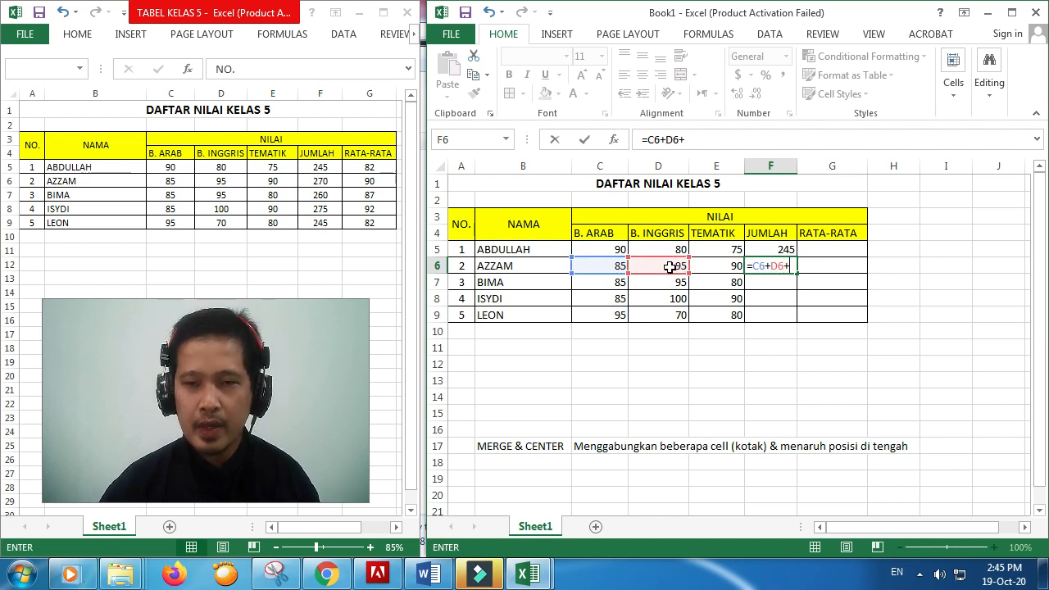
left_click(722, 262)
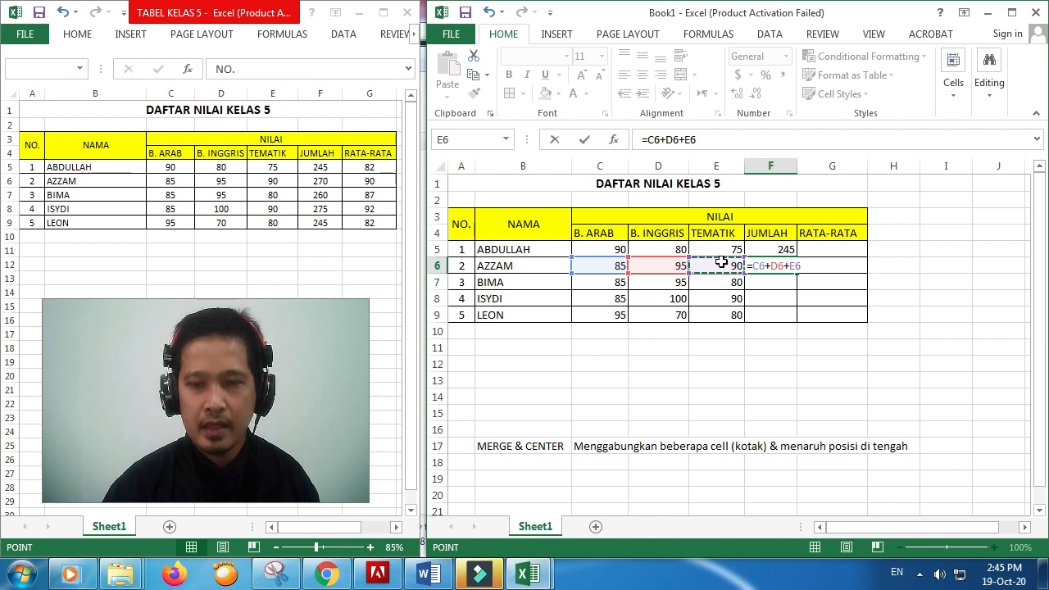
key("Return")
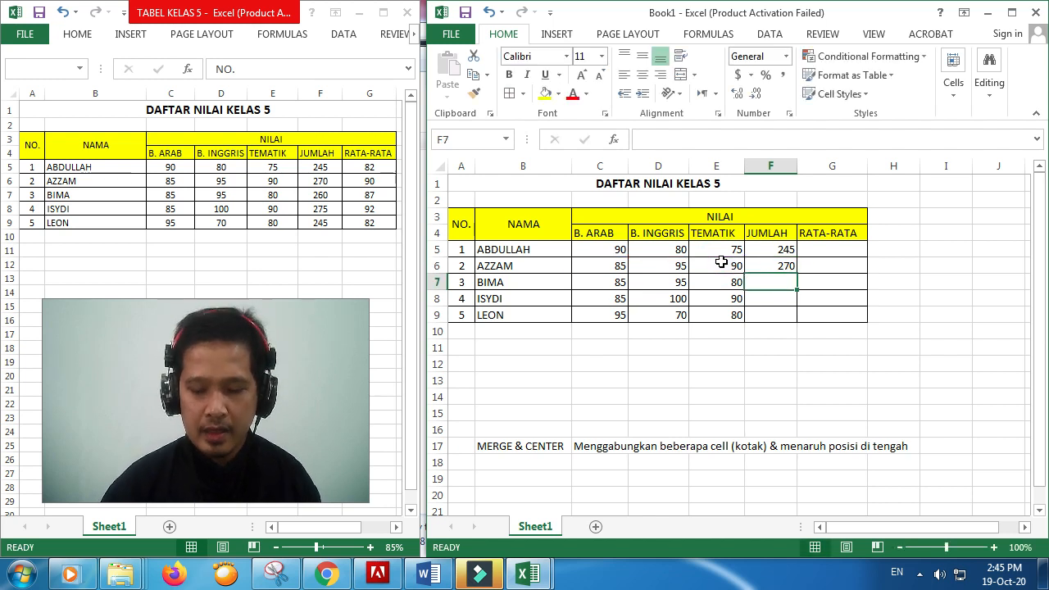
Calculate the third student's JUMLAH in F7 with the formula =C7+D7+E7
type("=")
left_click(611, 281)
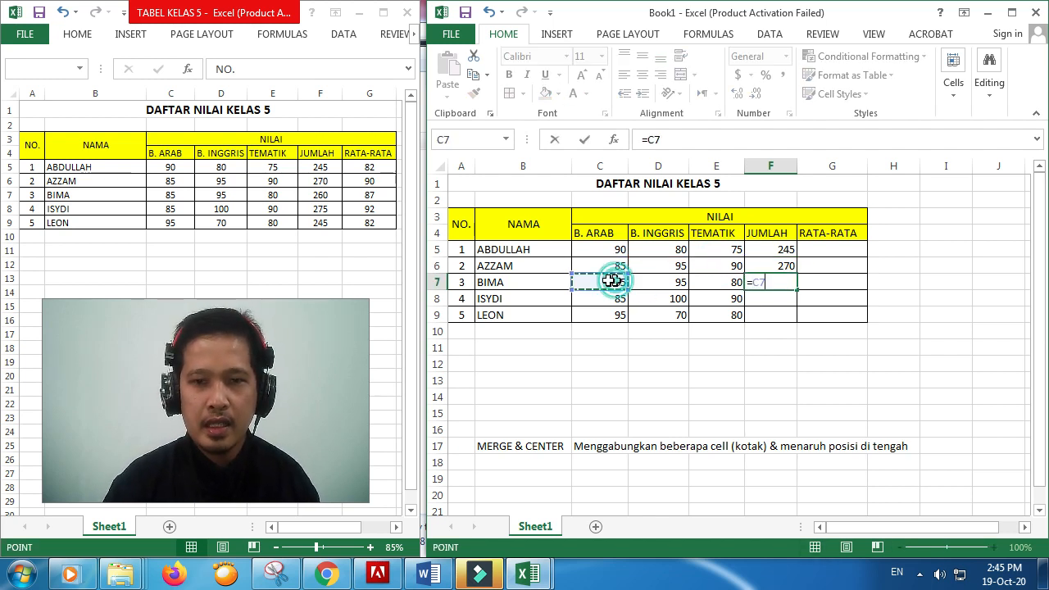
type("+")
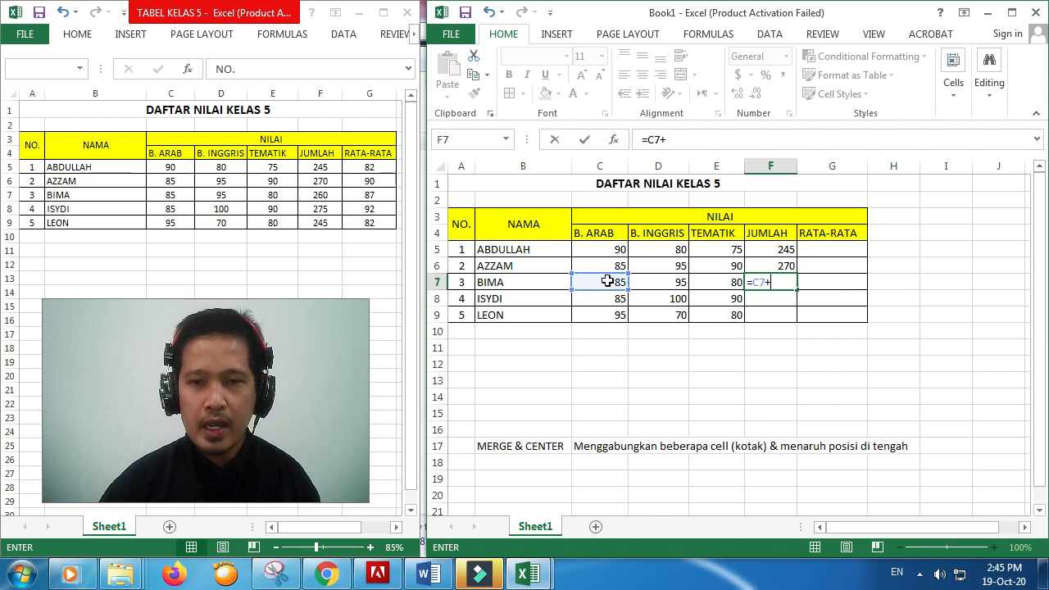
left_click(660, 278)
type("+")
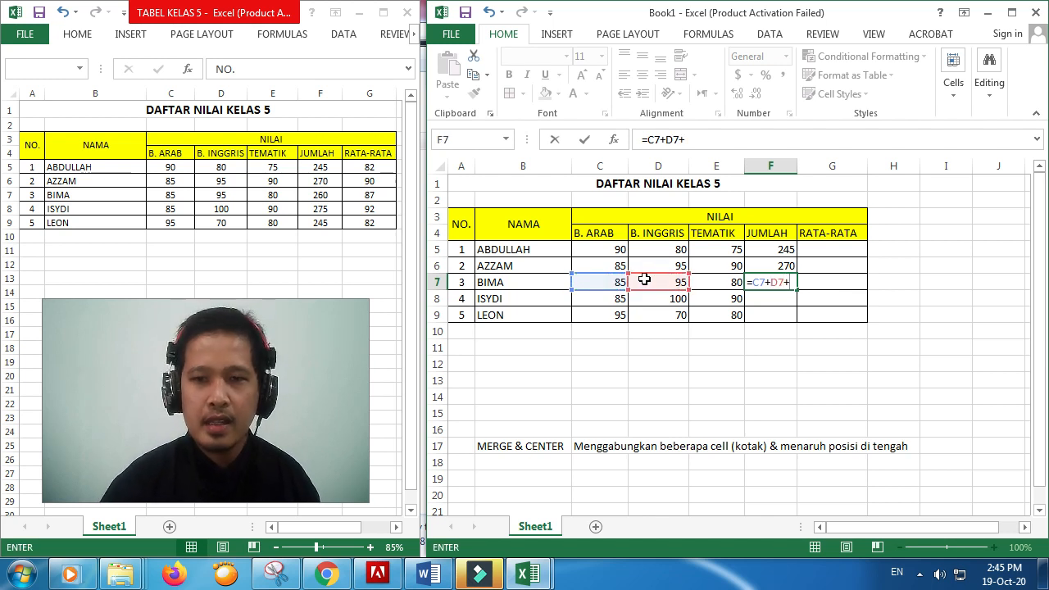
left_click(708, 281)
key("Return")
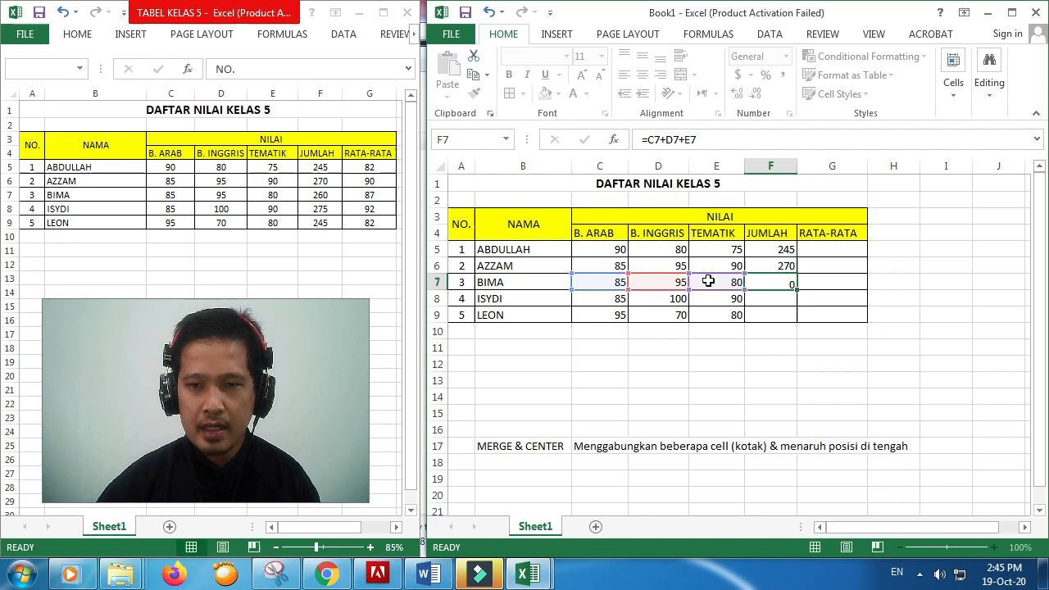
Calculate the fourth student's JUMLAH in F8 with the formula =C8+D8+E8
type("=")
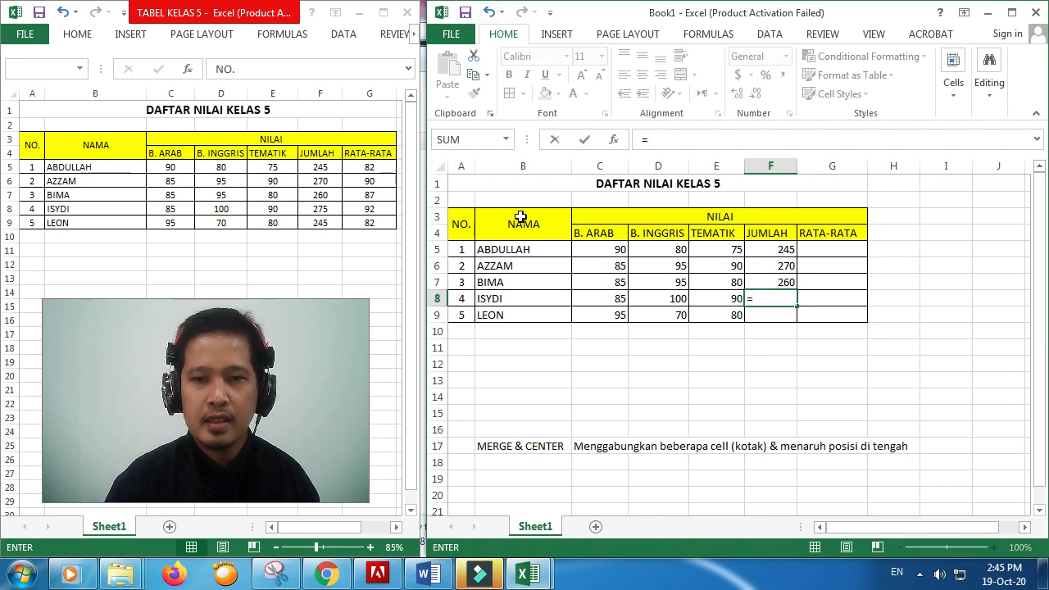
left_click(605, 296)
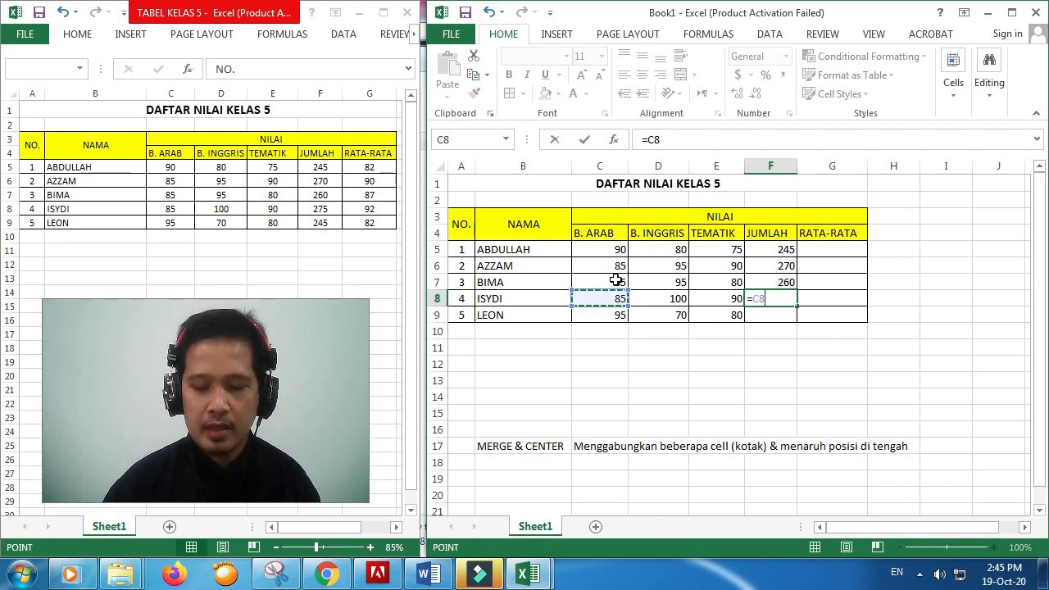
type("+")
left_click(685, 299)
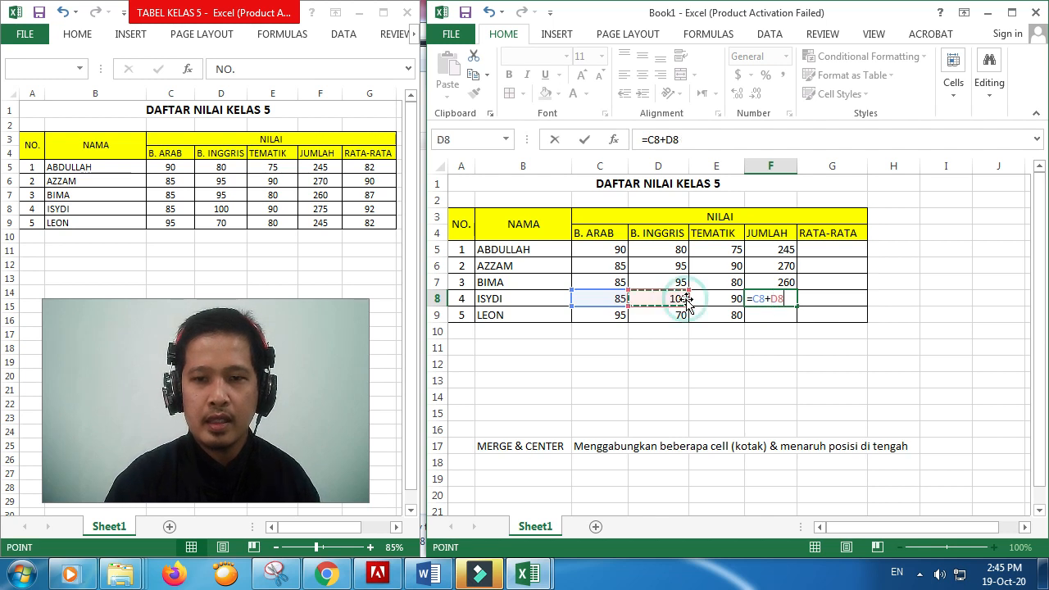
type("+")
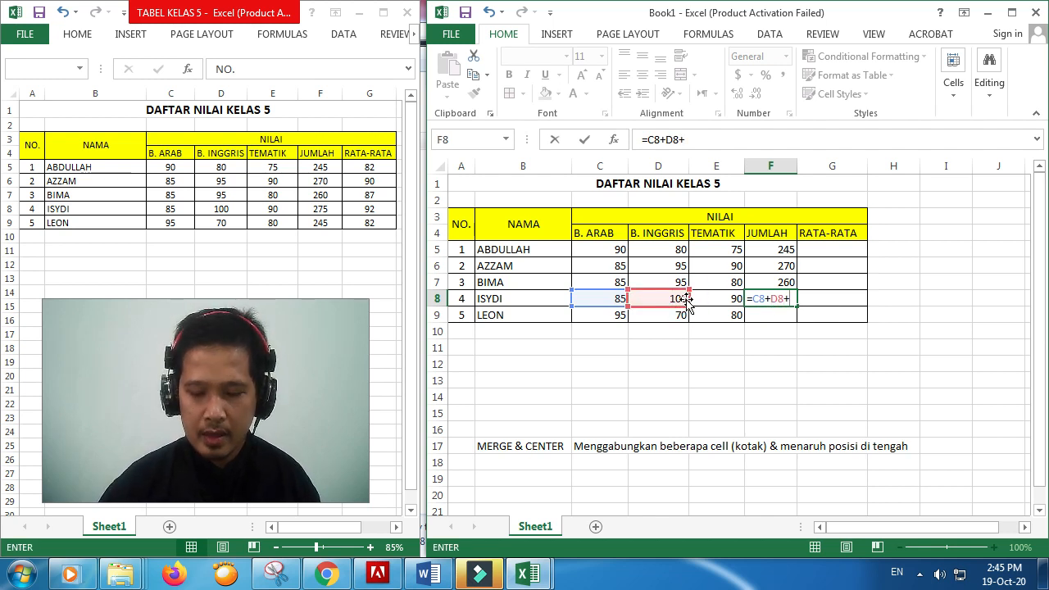
left_click(717, 300)
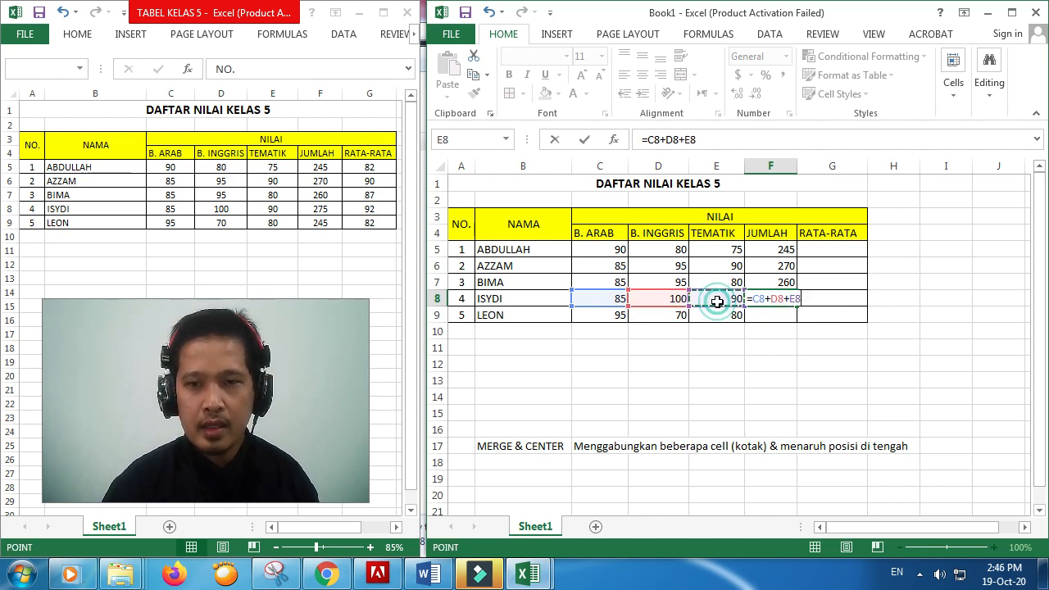
key("Return")
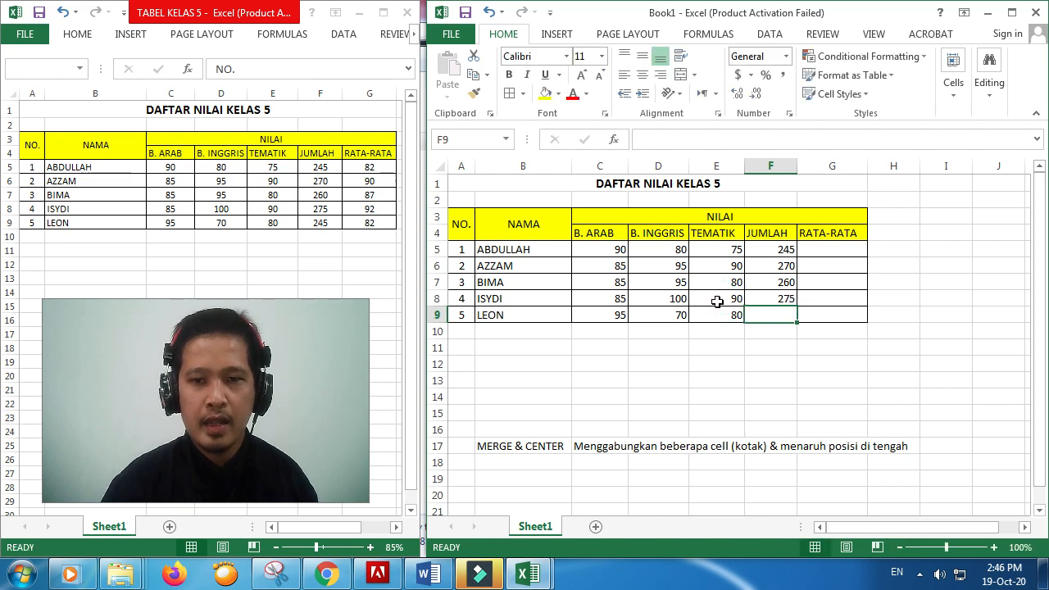
Calculate the fifth student's JUMLAH in F9 with the formula =C9+D9+E9
type("=")
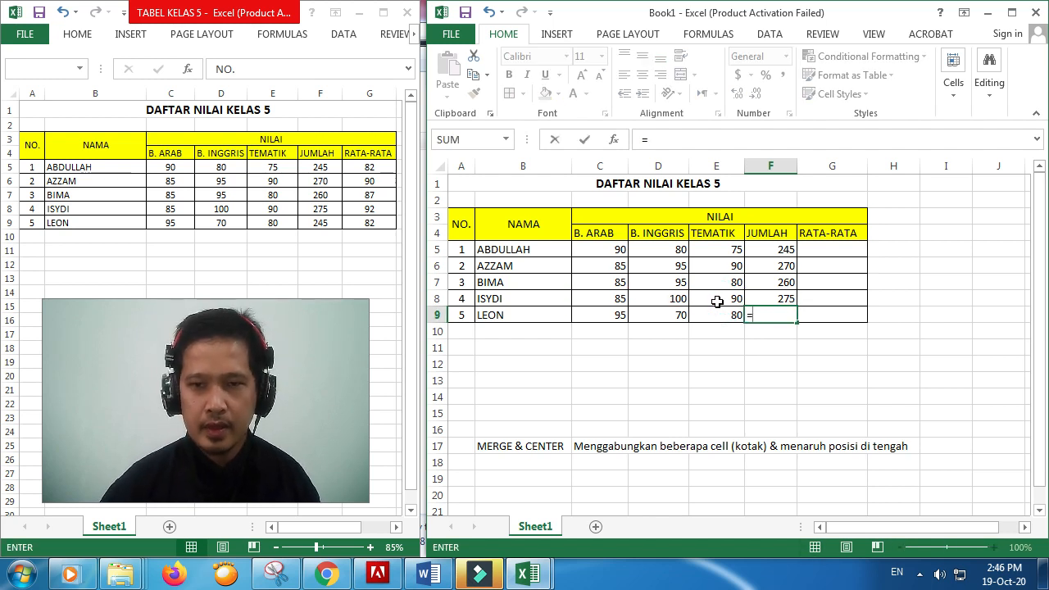
left_click(628, 318)
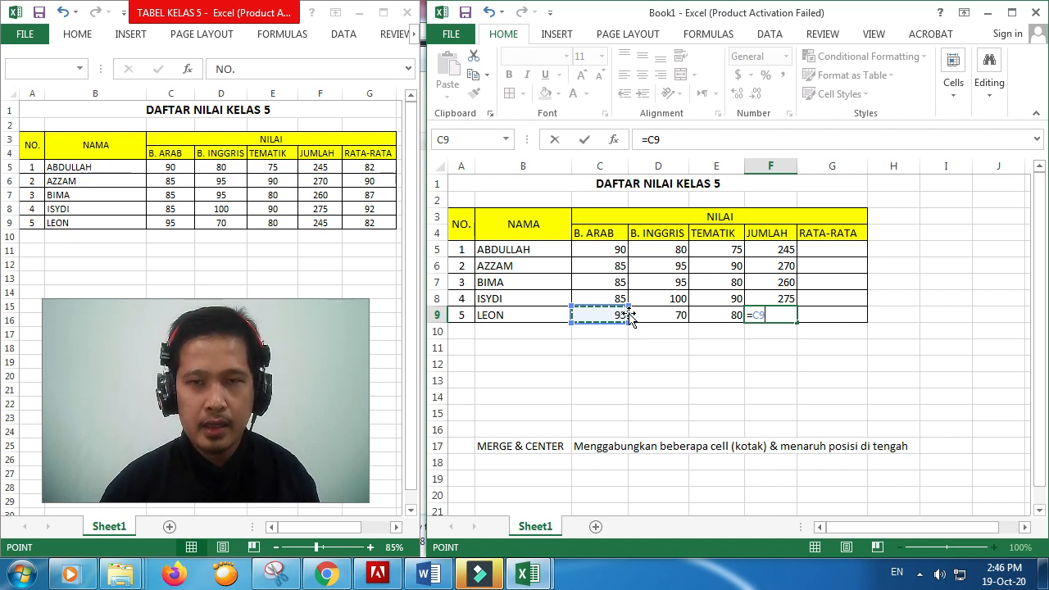
type("+")
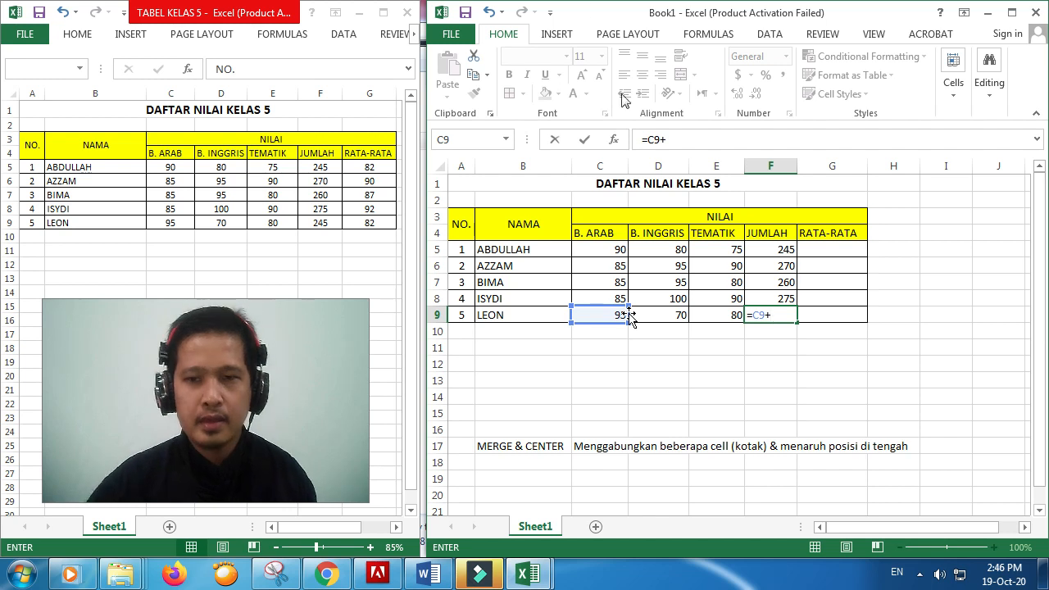
left_click(677, 314)
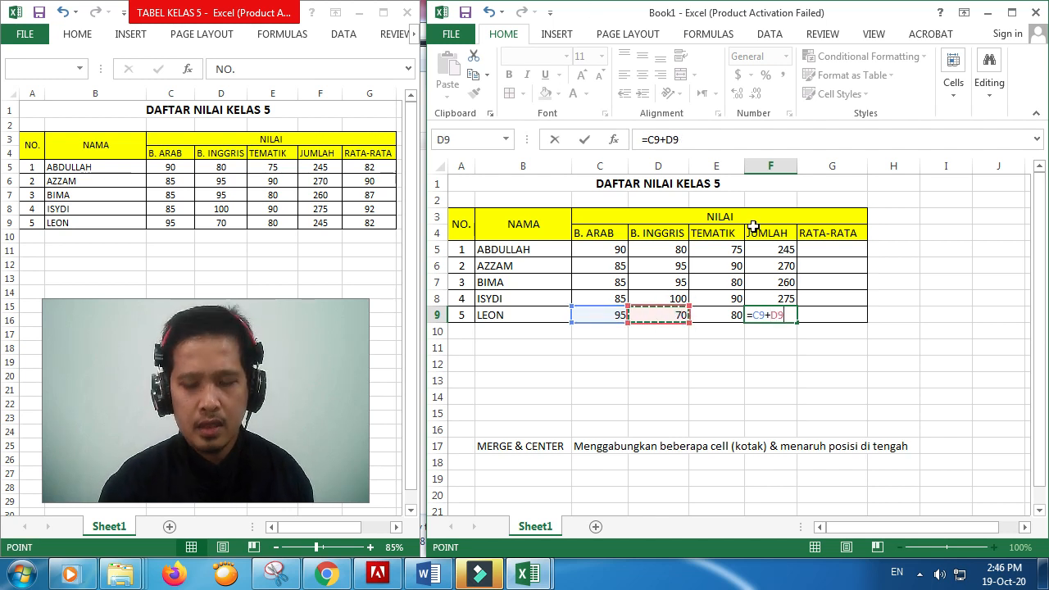
type("+")
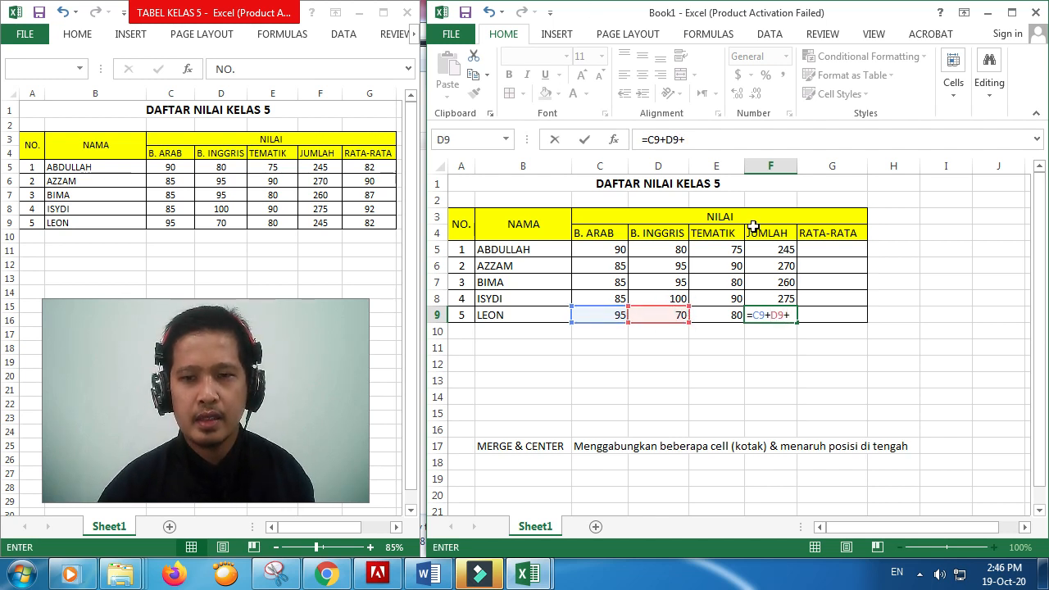
left_click(729, 316)
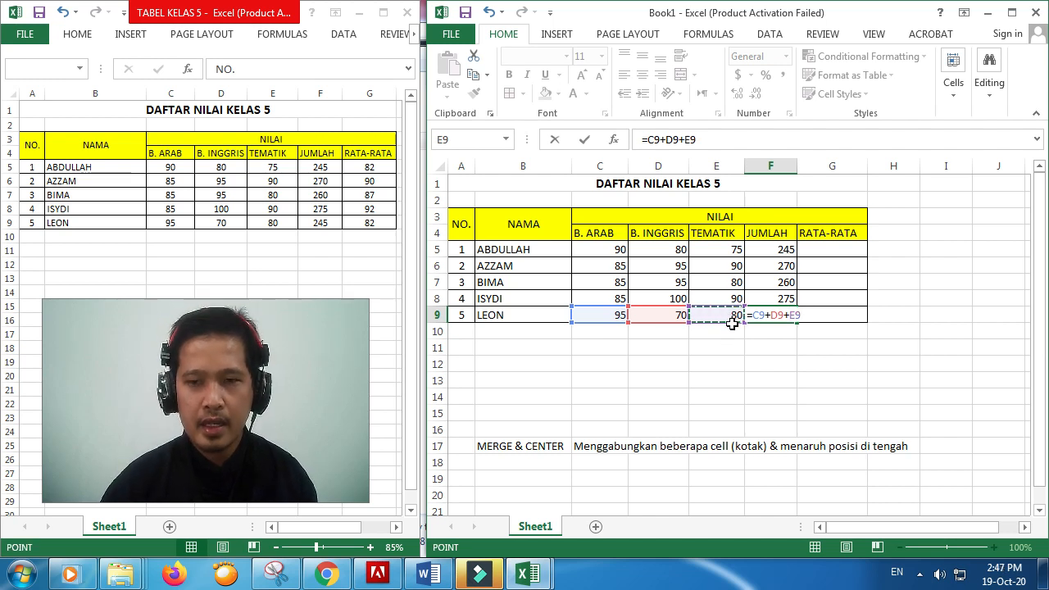
key("Return")
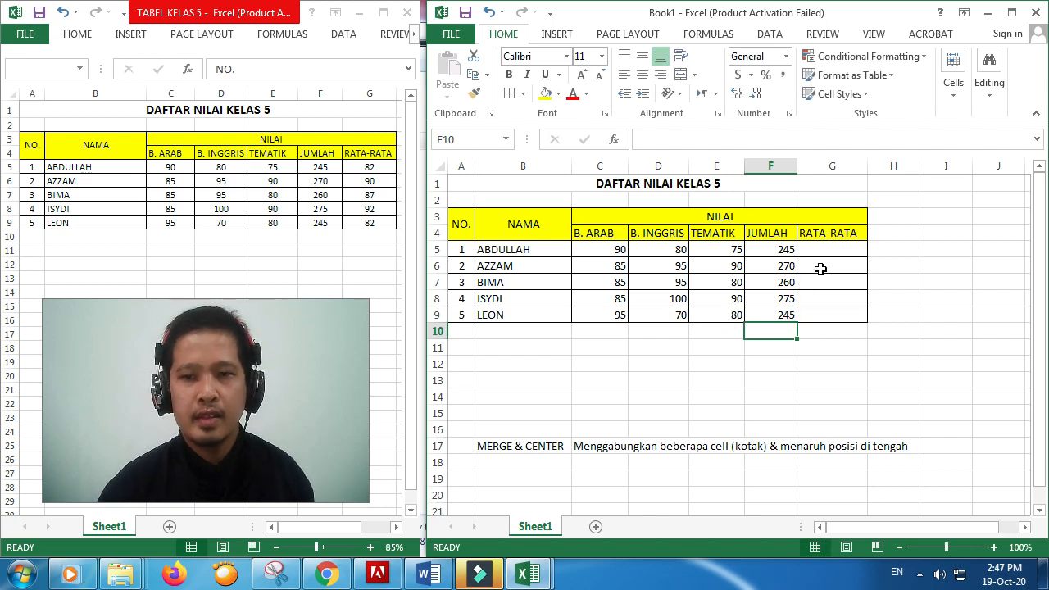
left_click(835, 247)
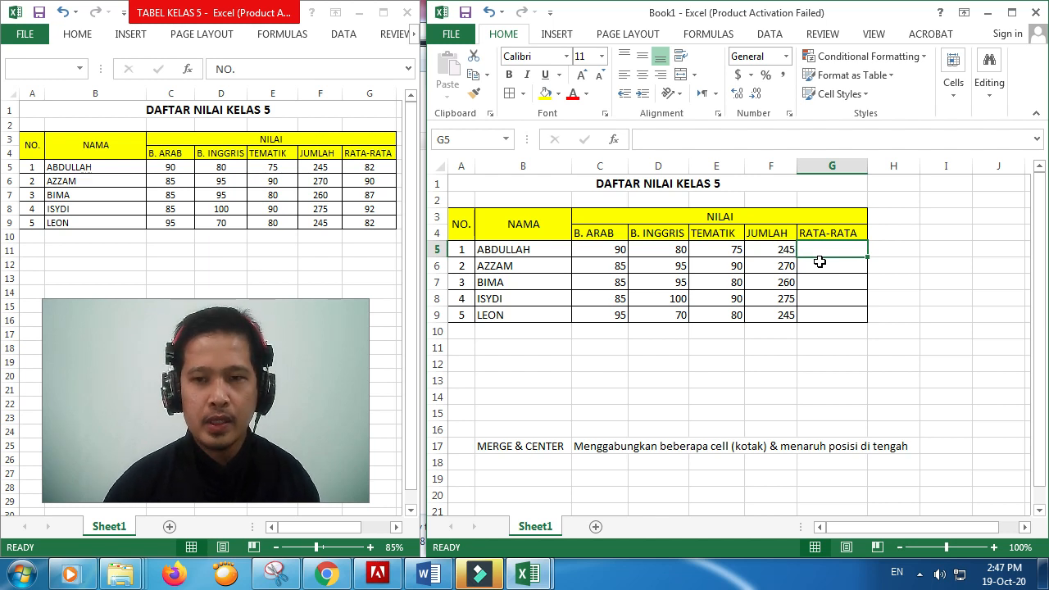
type("=")
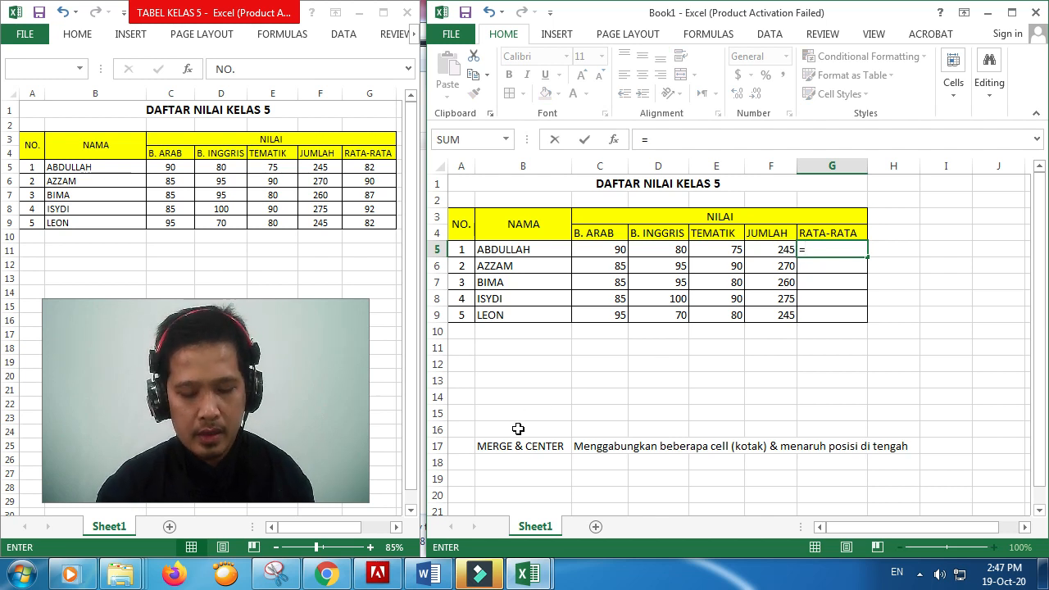
key("Escape")
Add a note below the MERGE & CENTER line: AVERAGE in B18 and "Rumus untuk menghitung rata-rata" in C18
left_click(540, 464)
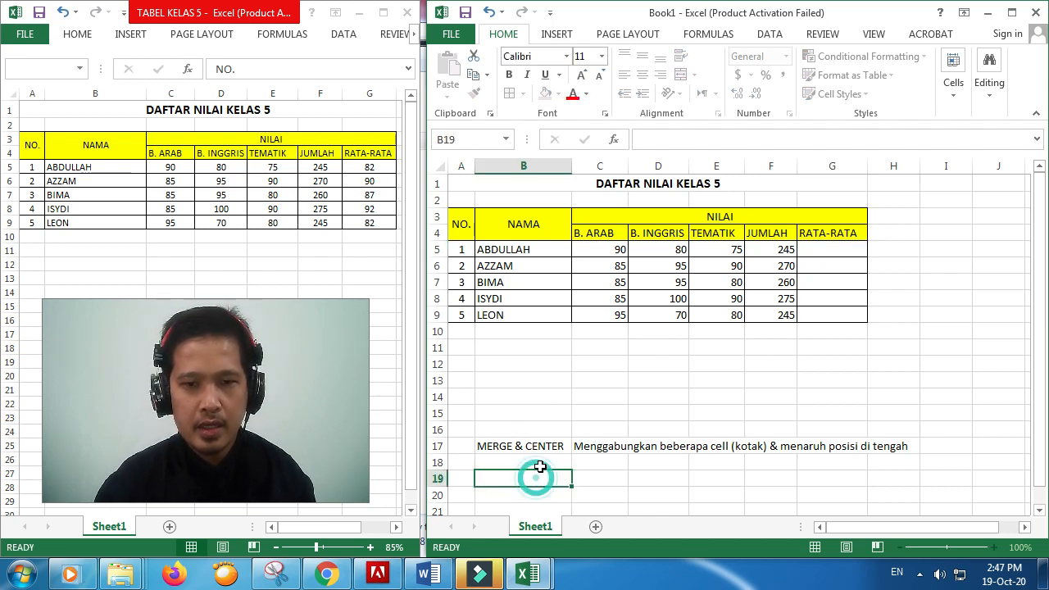
type("AVERAGE =")
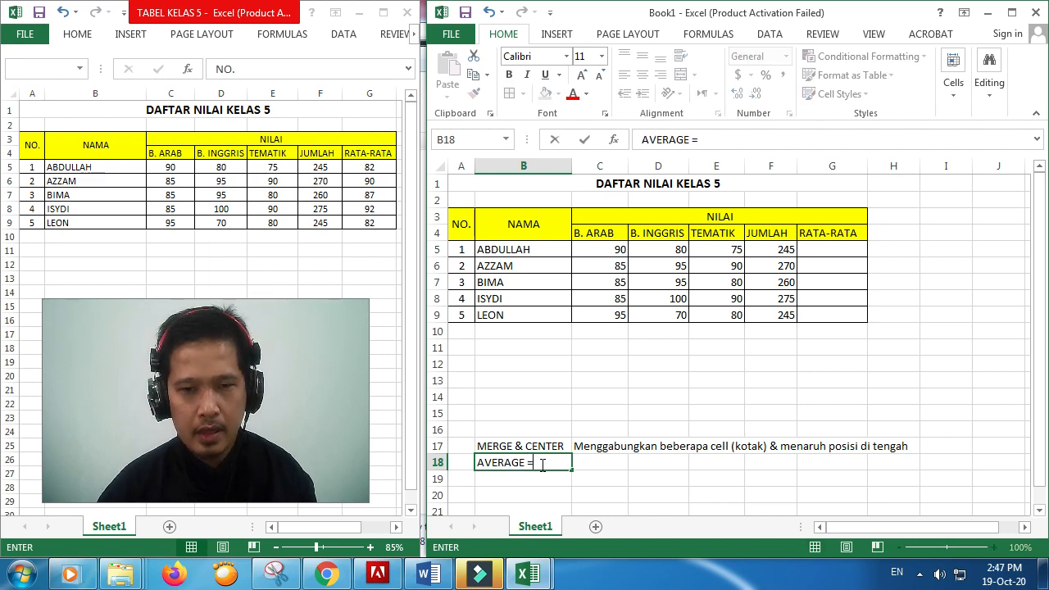
key("Tab")
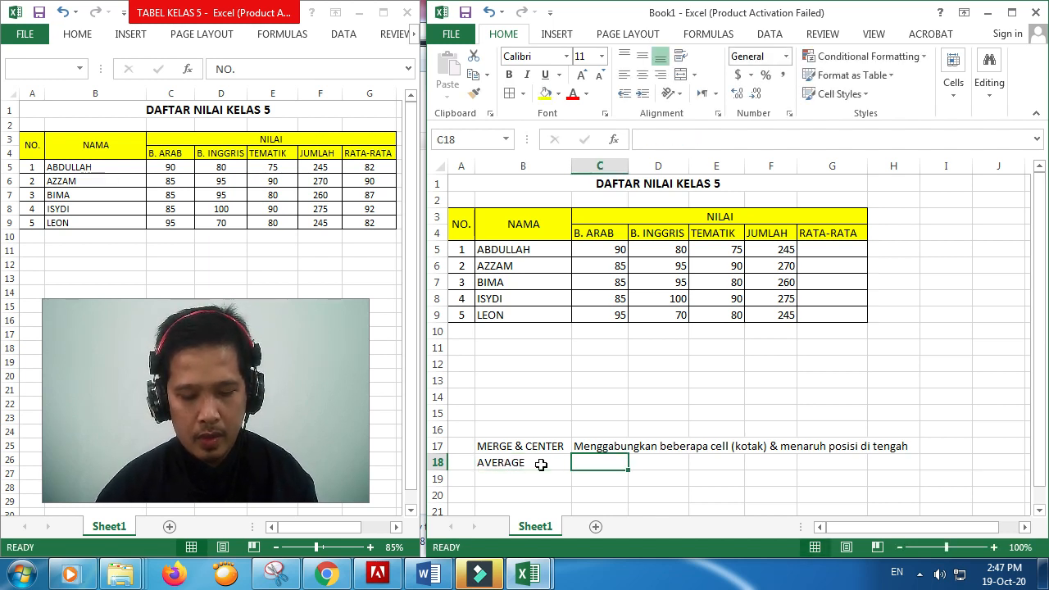
type("Rumus ")
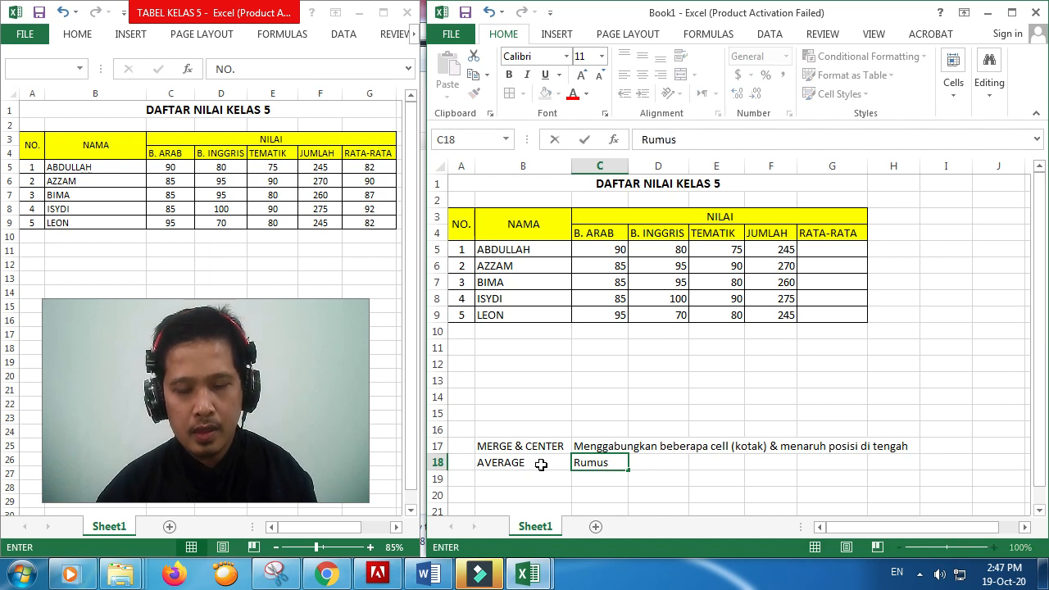
type("untuk me")
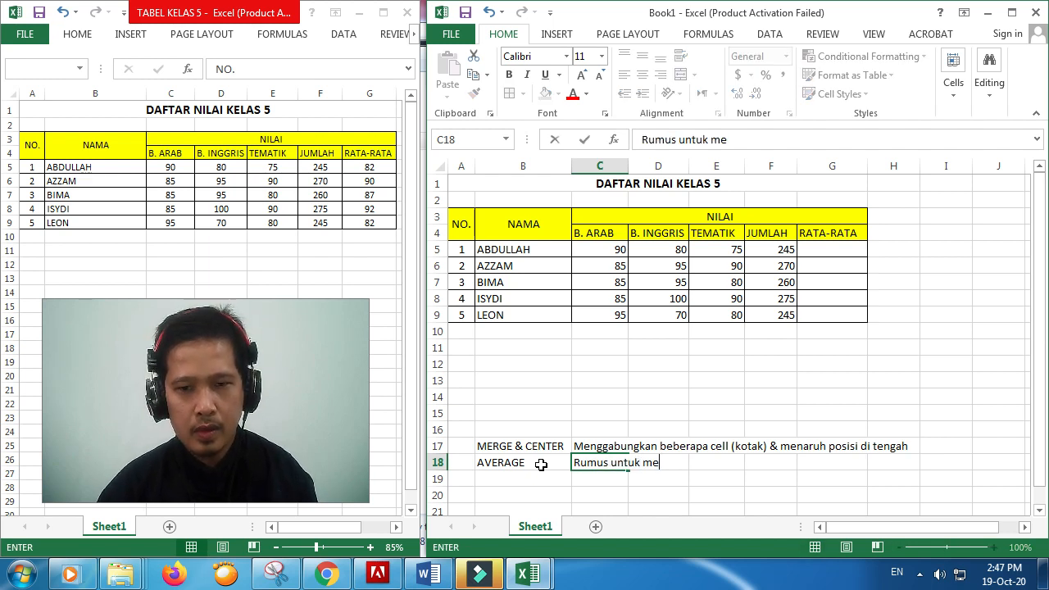
type("nghitung r")
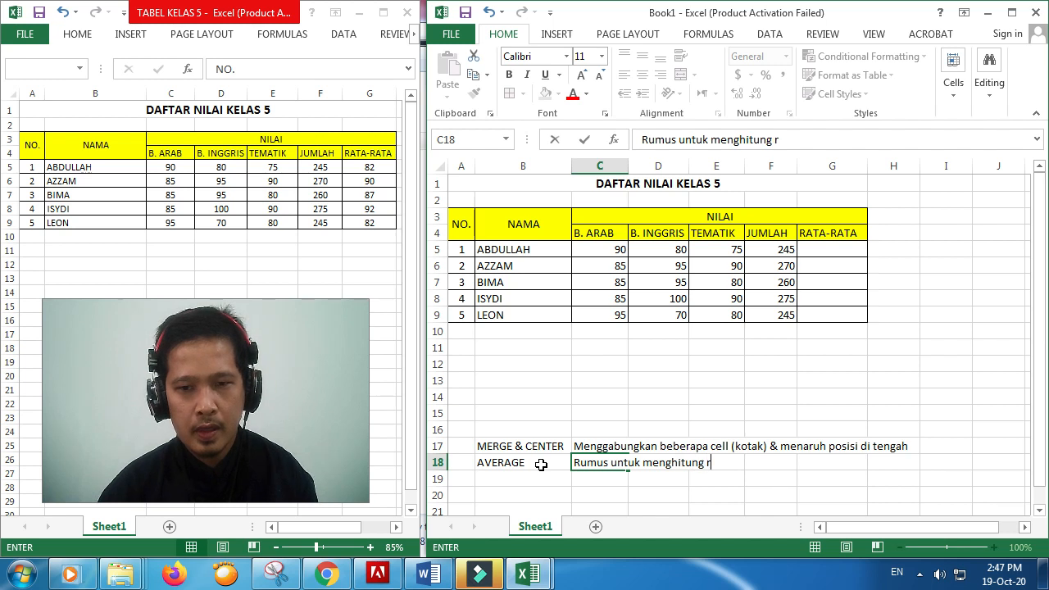
type("ata-ra")
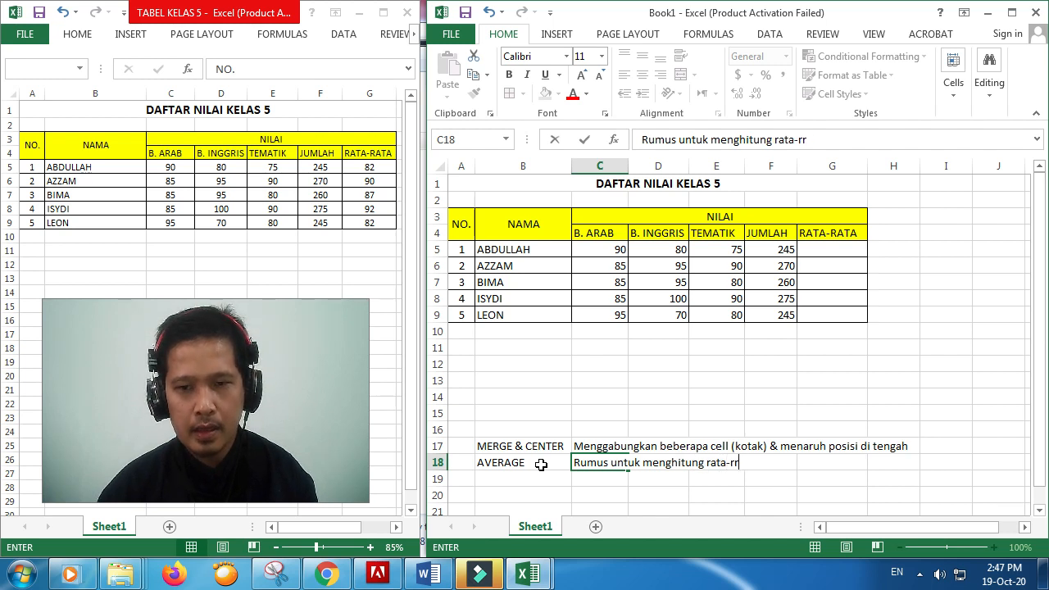
type("ta")
key("Return")
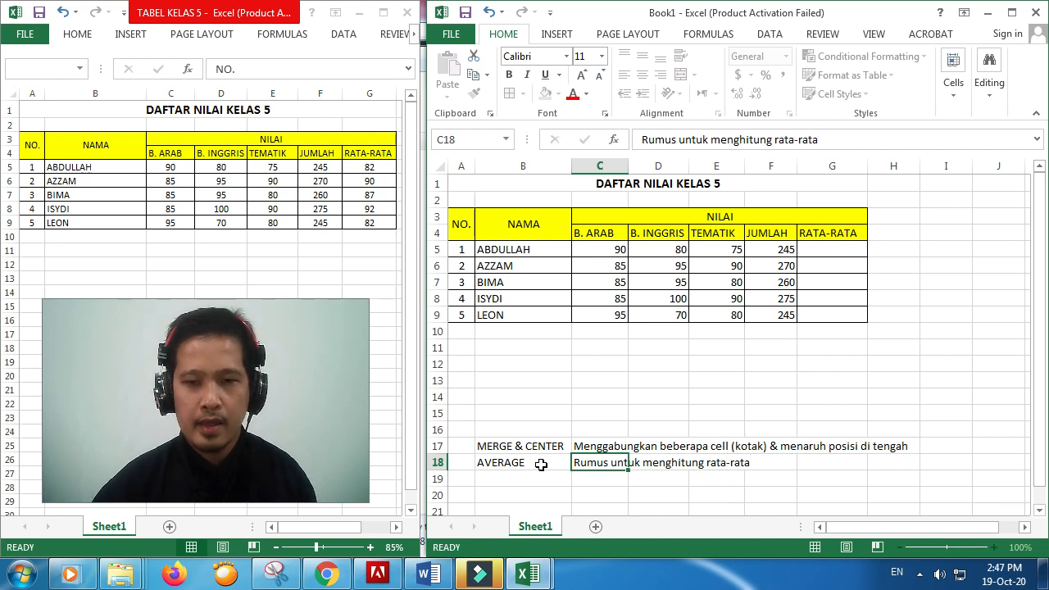
Calculate the first student's RATA-RATA in G5 with the AVERAGE function over C5:E5
left_click(819, 250)
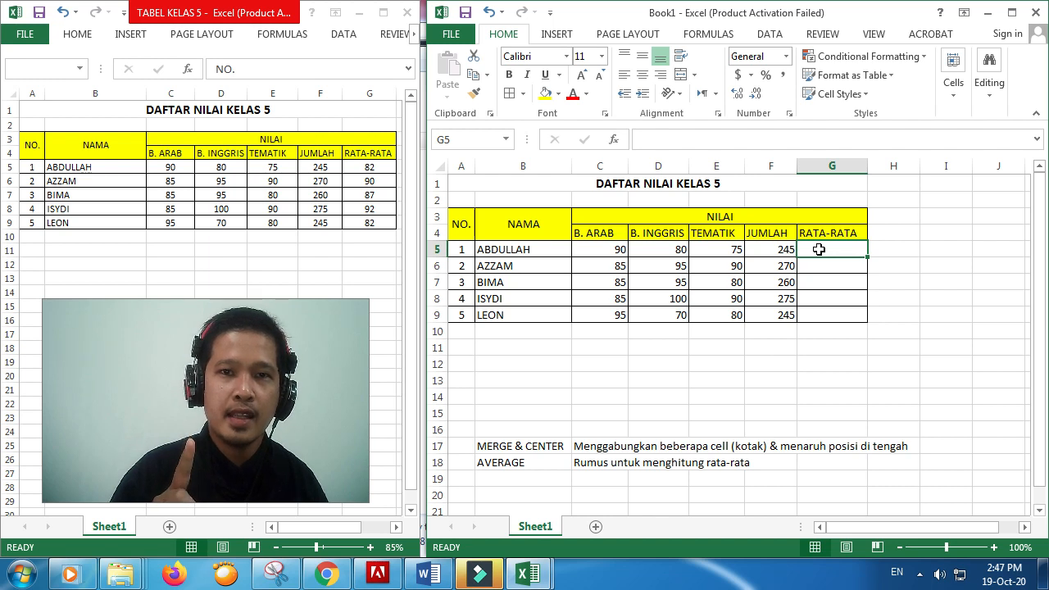
type("=")
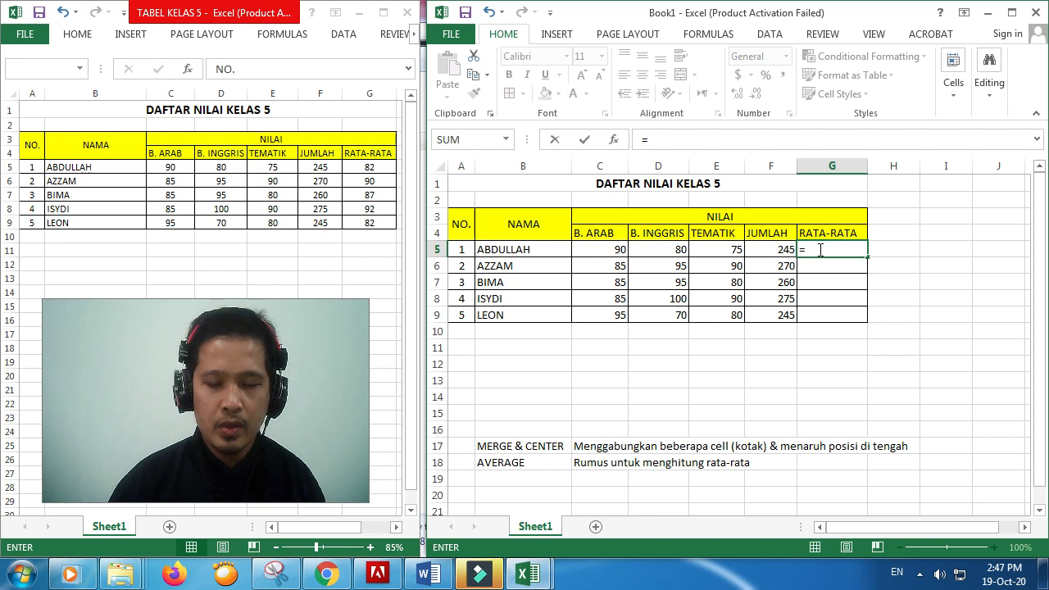
type("ave")
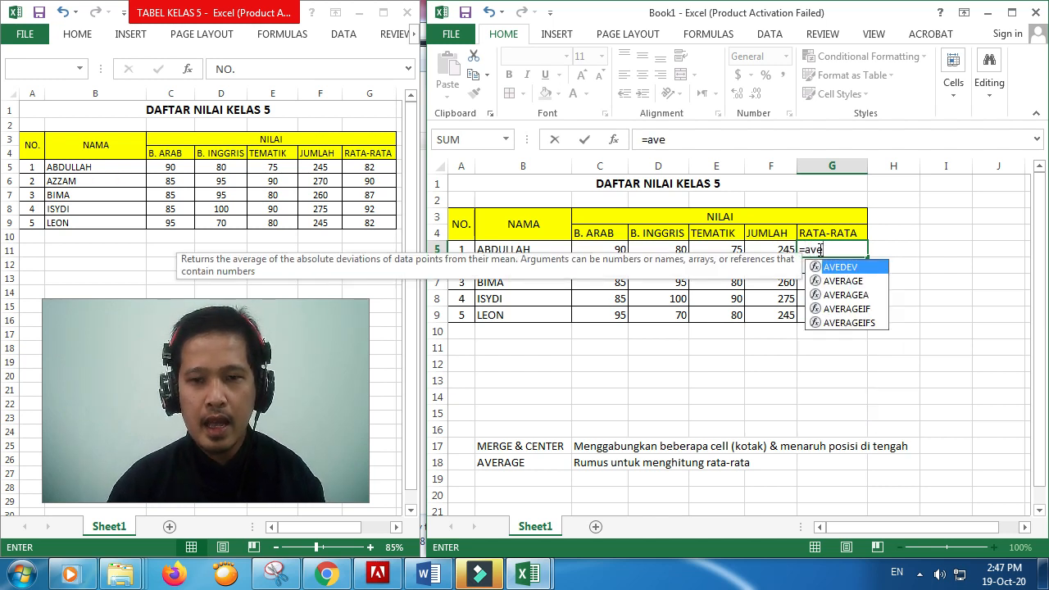
type("rage")
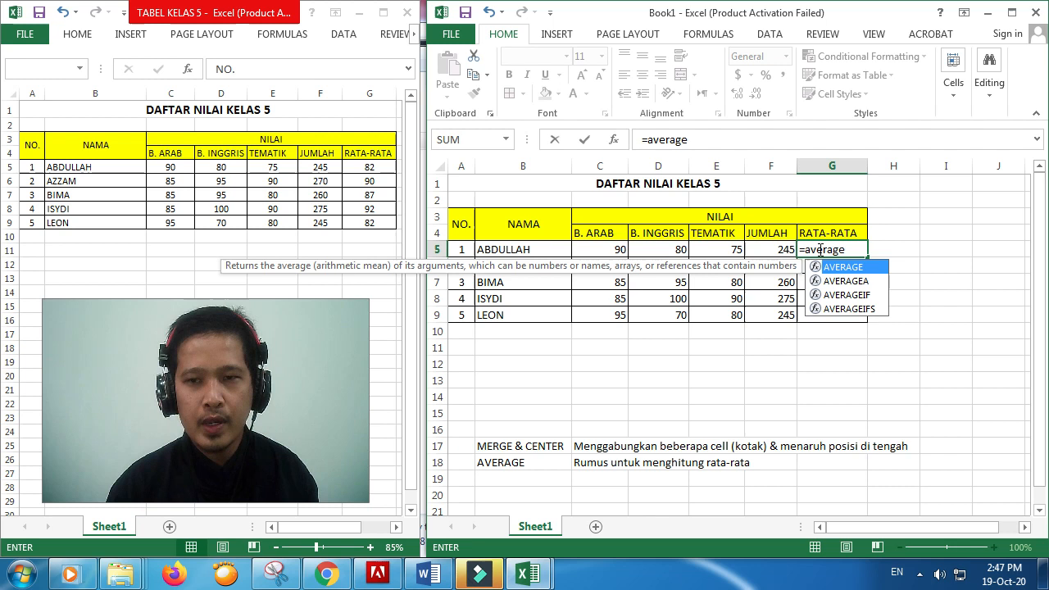
type("(")
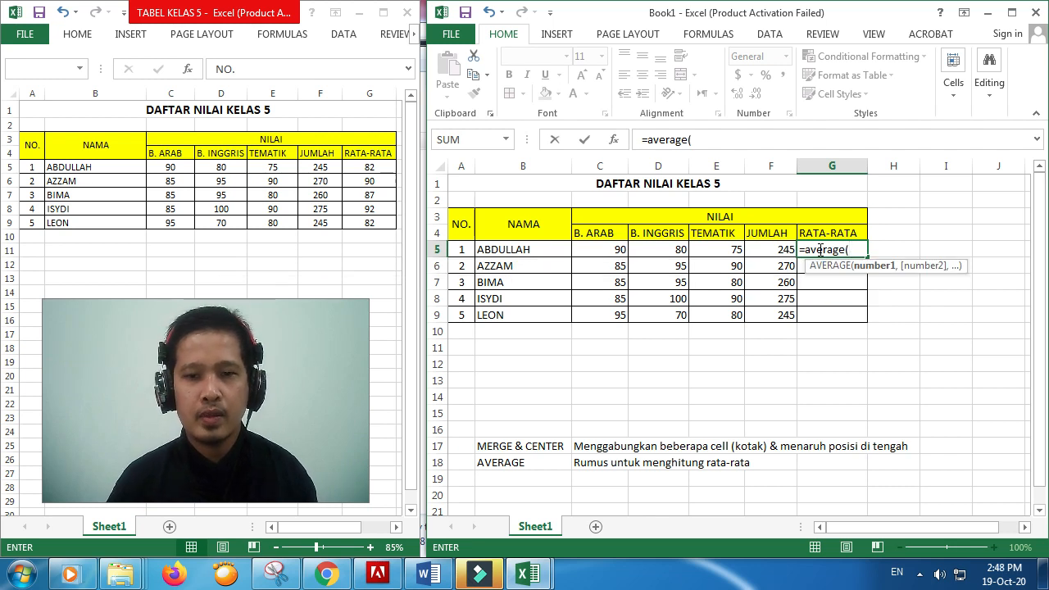
left_click(619, 253)
left_click_drag(621, 253, 715, 252)
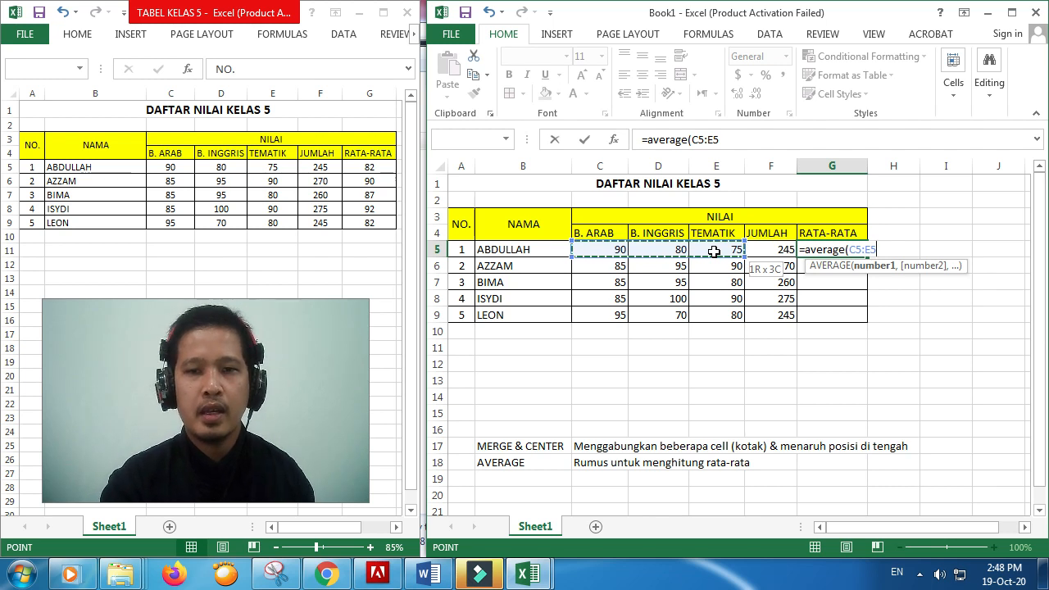
left_click_drag(714, 252, 714, 252)
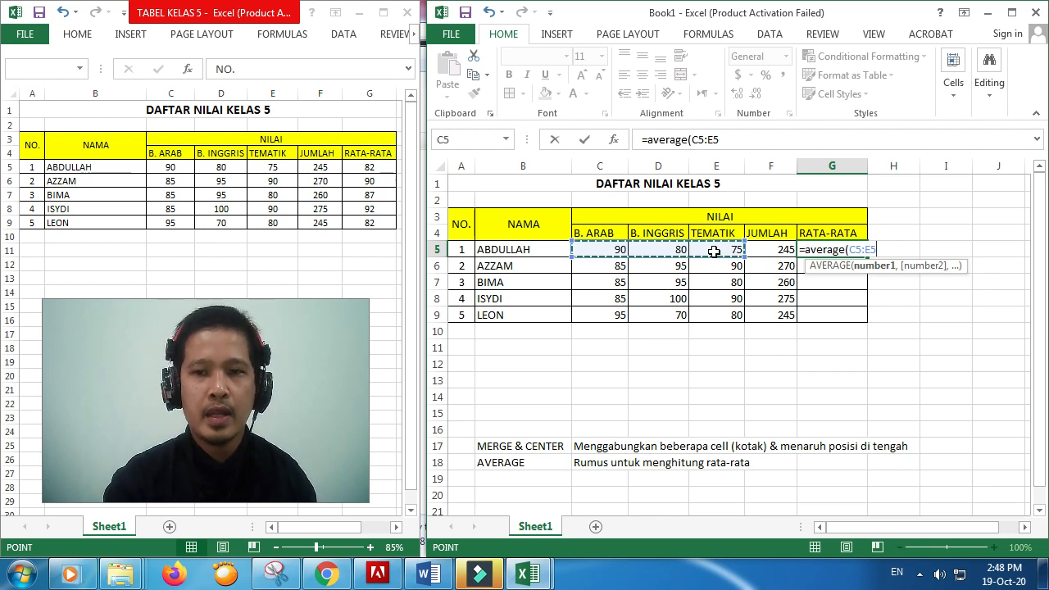
key("Return")
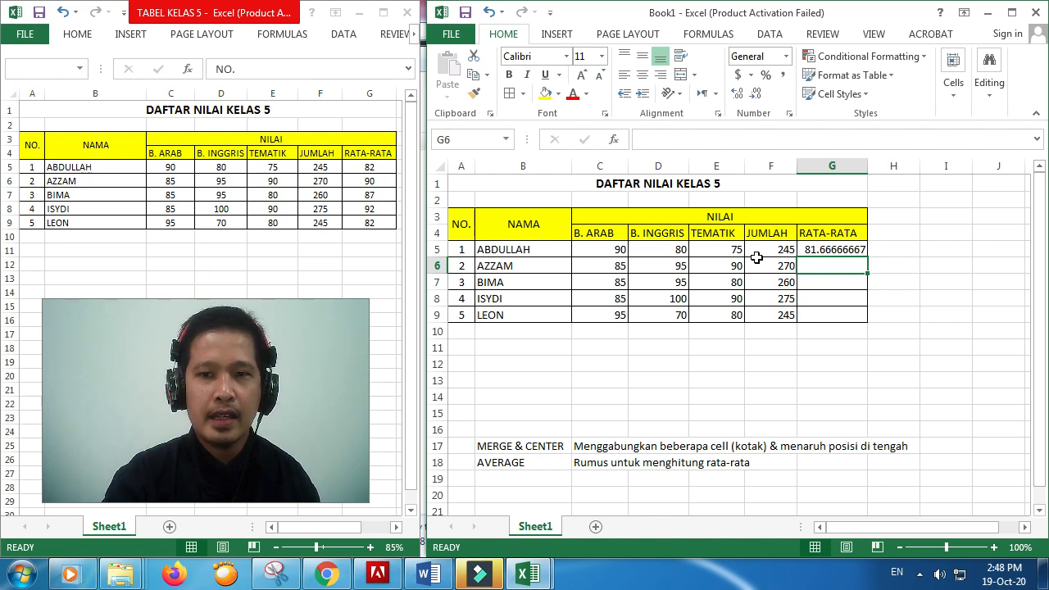
Fill the first student's RATA-RATA formula from G5 down through G9 for the remaining students
left_click(818, 249)
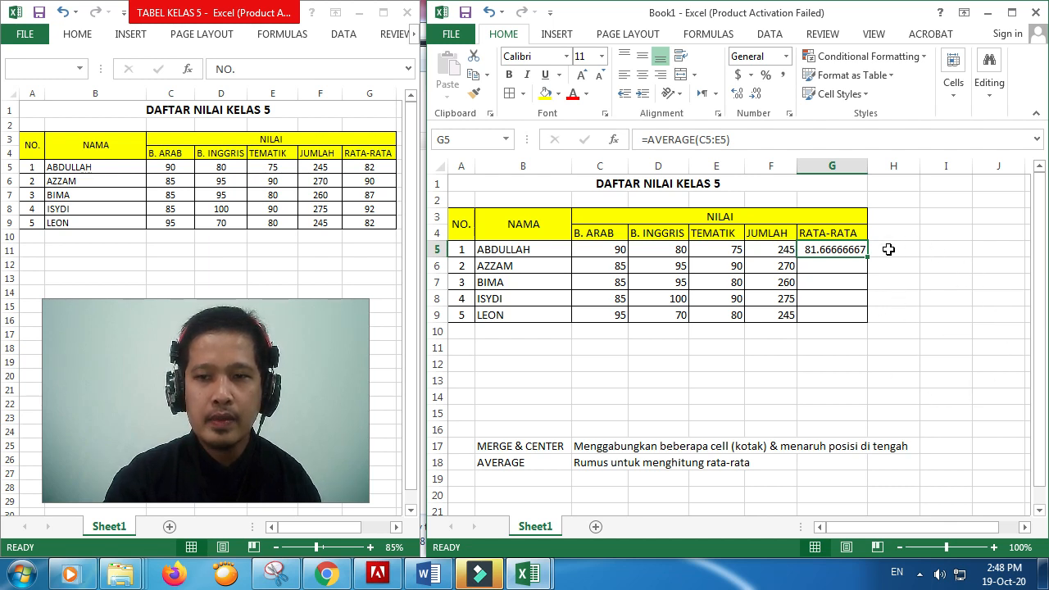
left_click(962, 301)
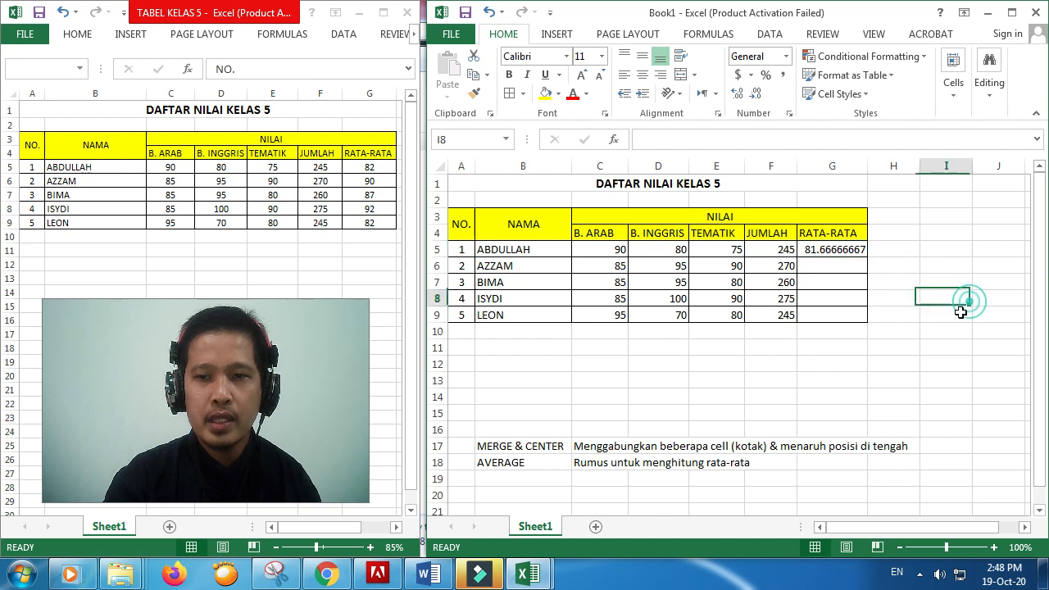
left_click(839, 252)
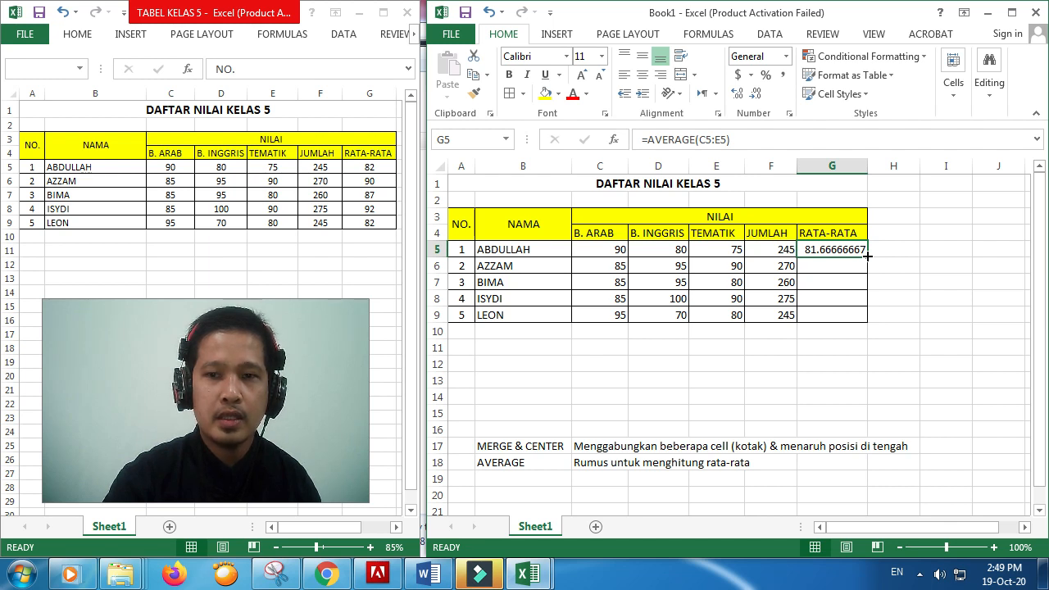
left_click_drag(867, 255, 866, 320)
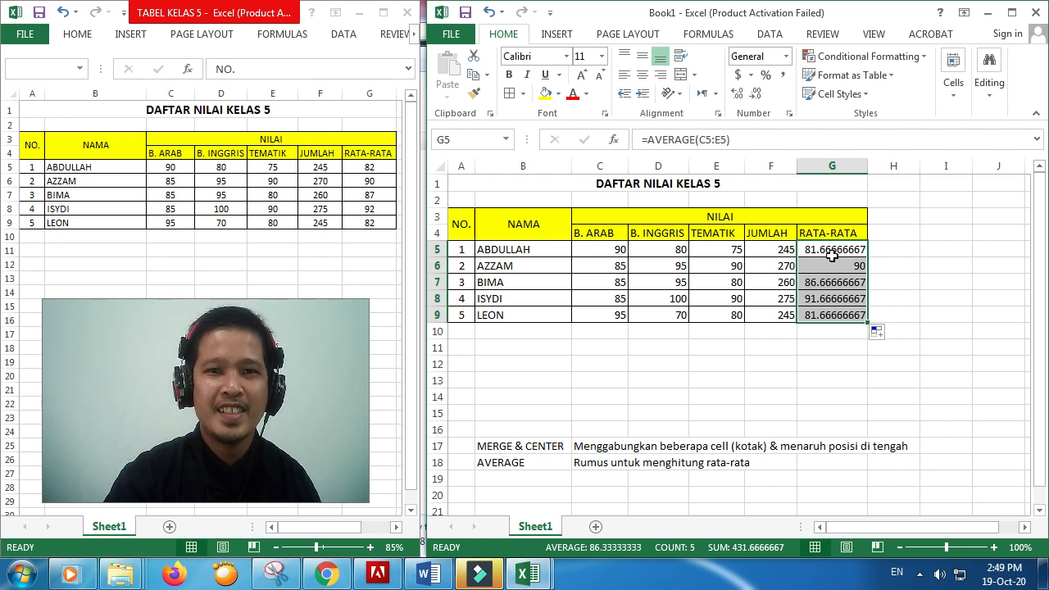
Clear the JUMLAH cells F6:F9 and refill them by copying the F5 addition formula down through F9
left_click(780, 270)
left_click_drag(780, 277, 799, 319)
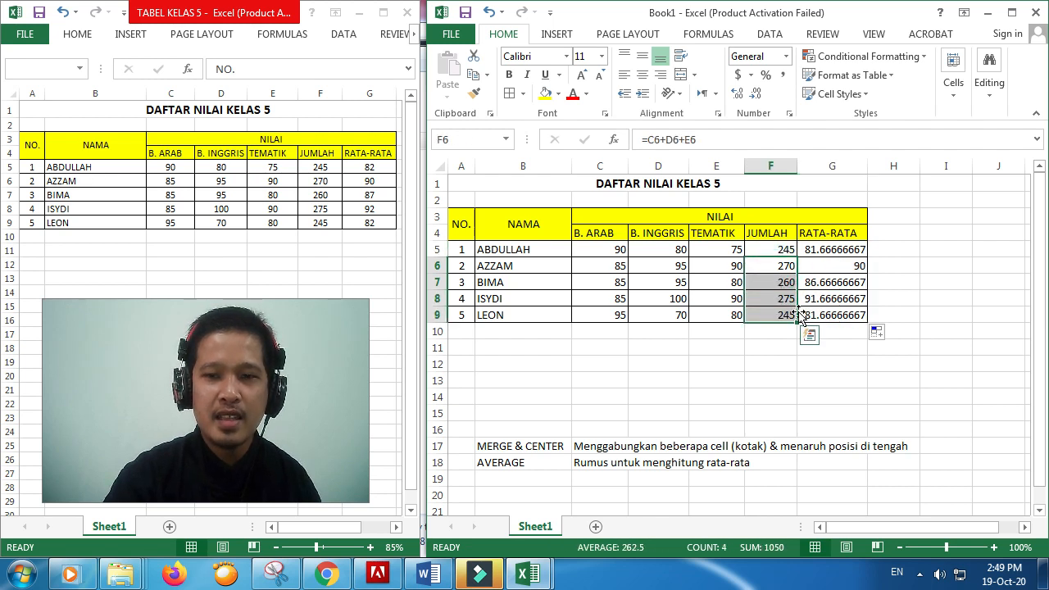
key("Delete")
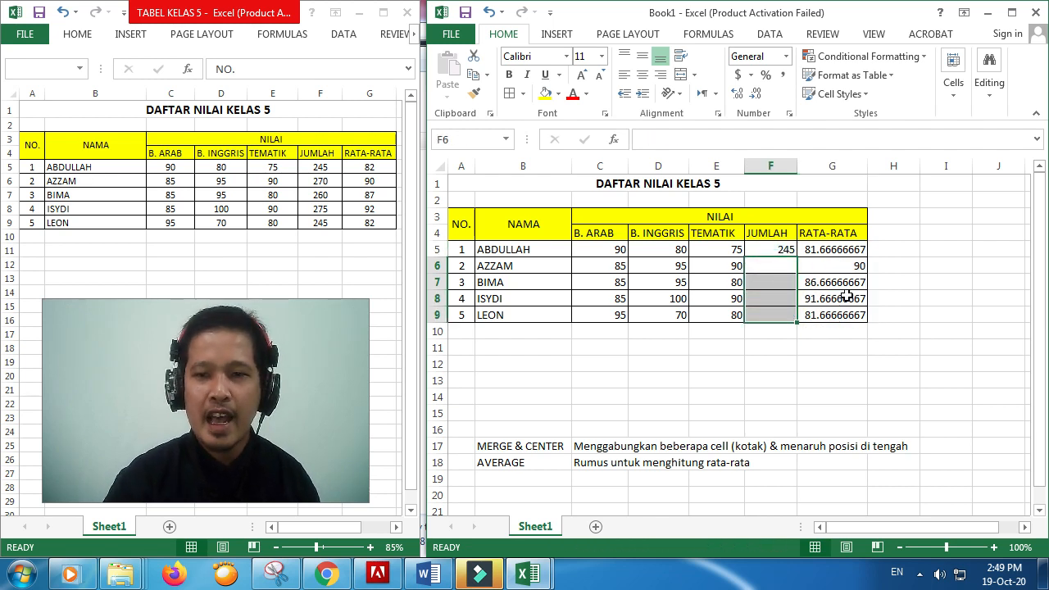
left_click(948, 264)
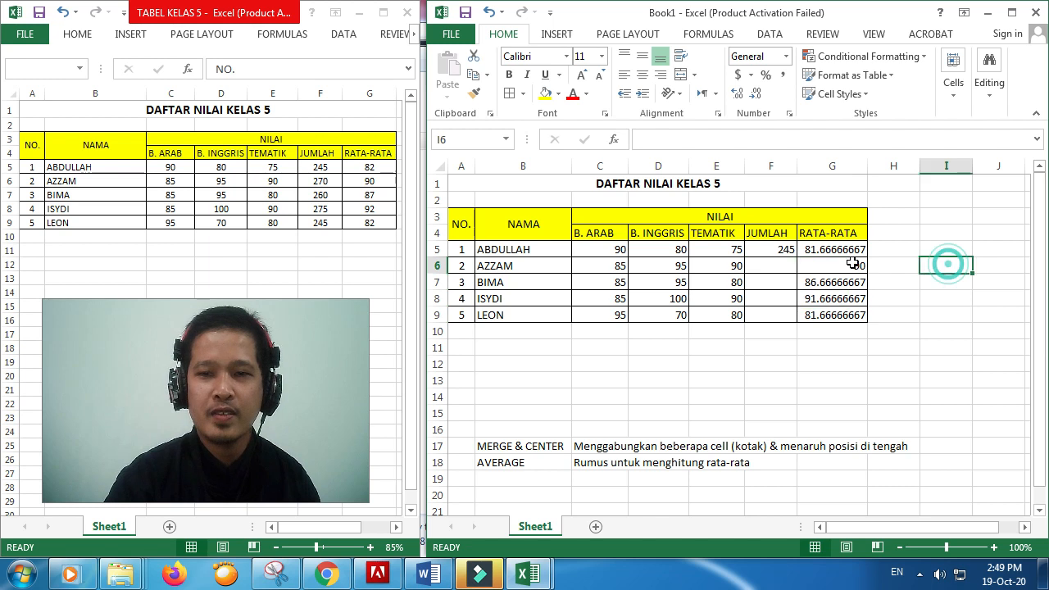
left_click(773, 251)
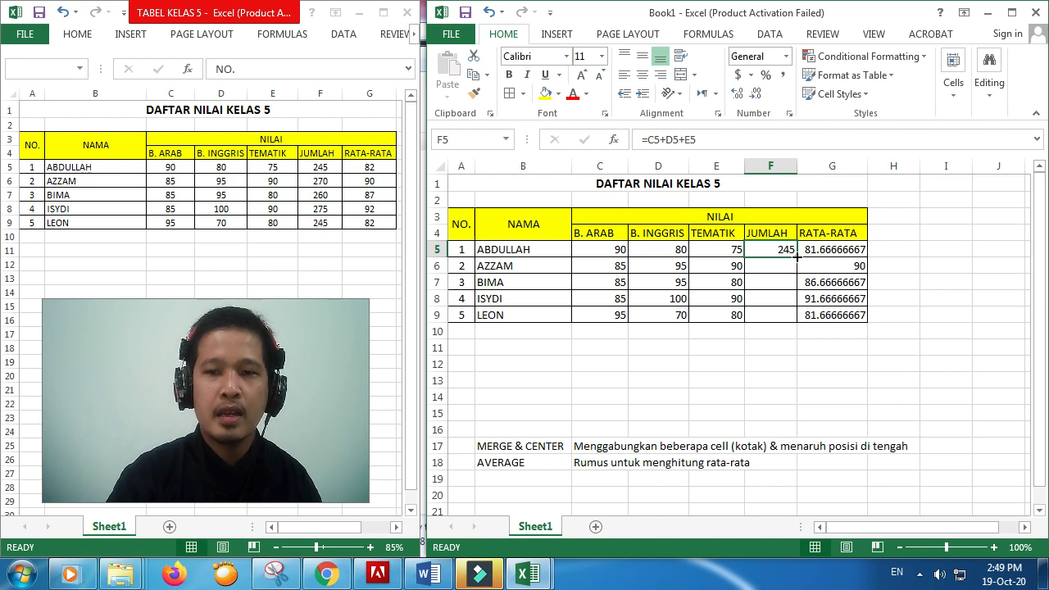
left_click_drag(797, 257, 795, 322)
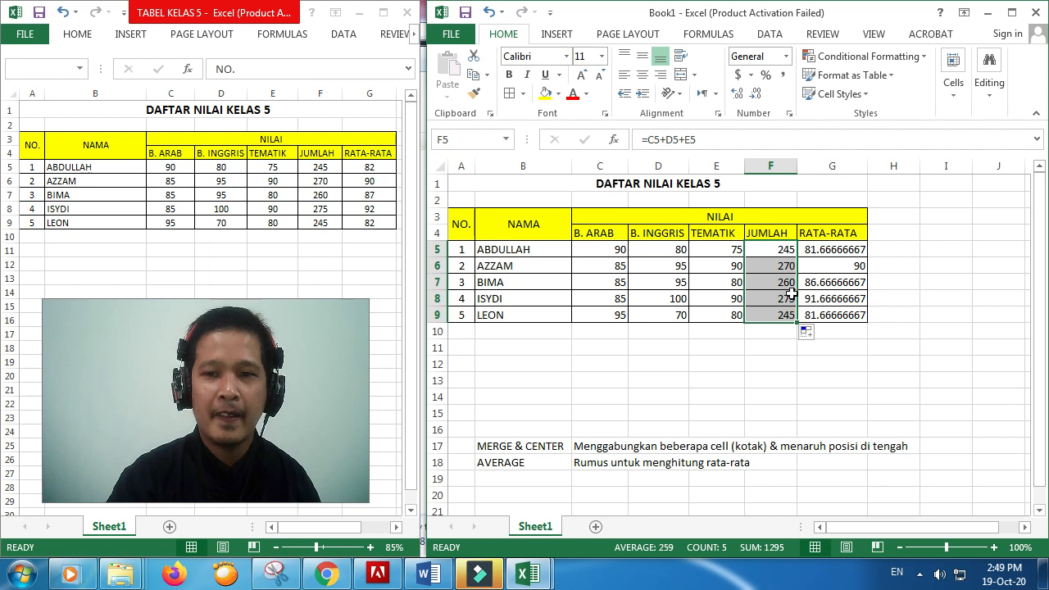
Format the RATA-RATA values in G5:G9 as whole numbers with no decimal places
left_click_drag(839, 251, 839, 263)
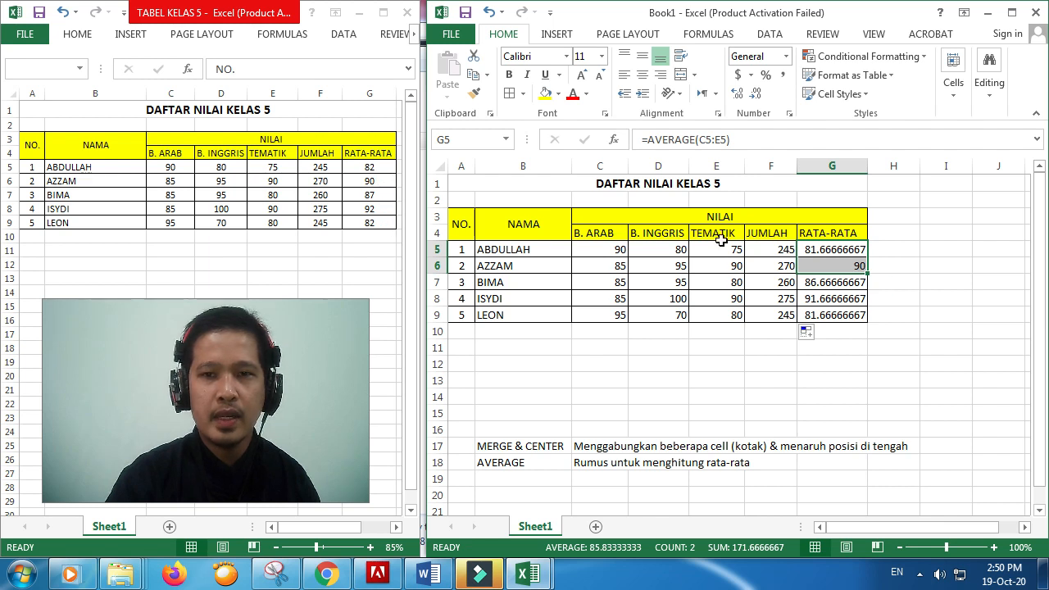
left_click_drag(833, 254, 833, 317)
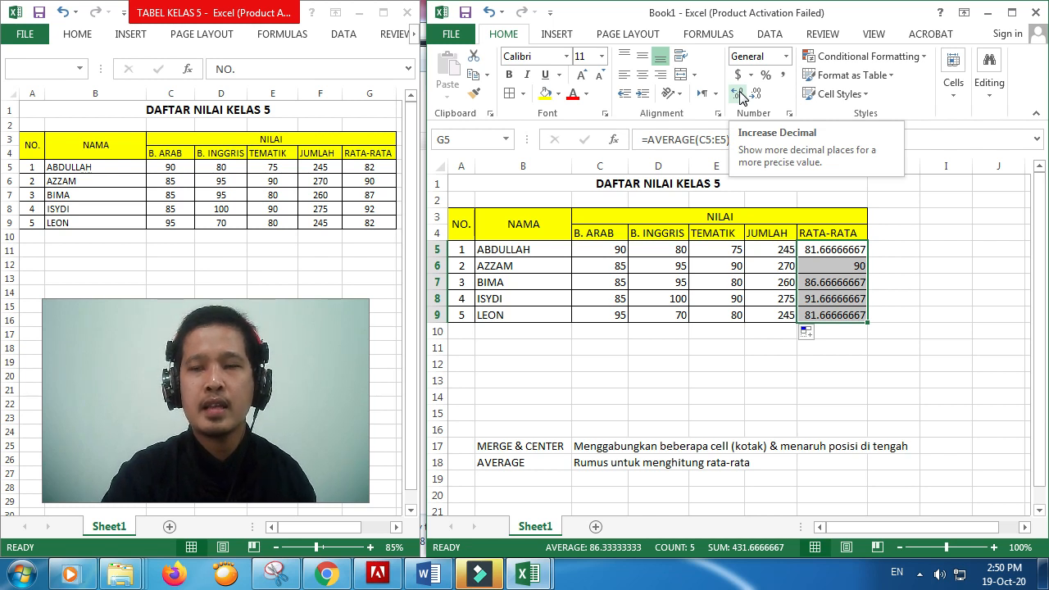
left_click(740, 96)
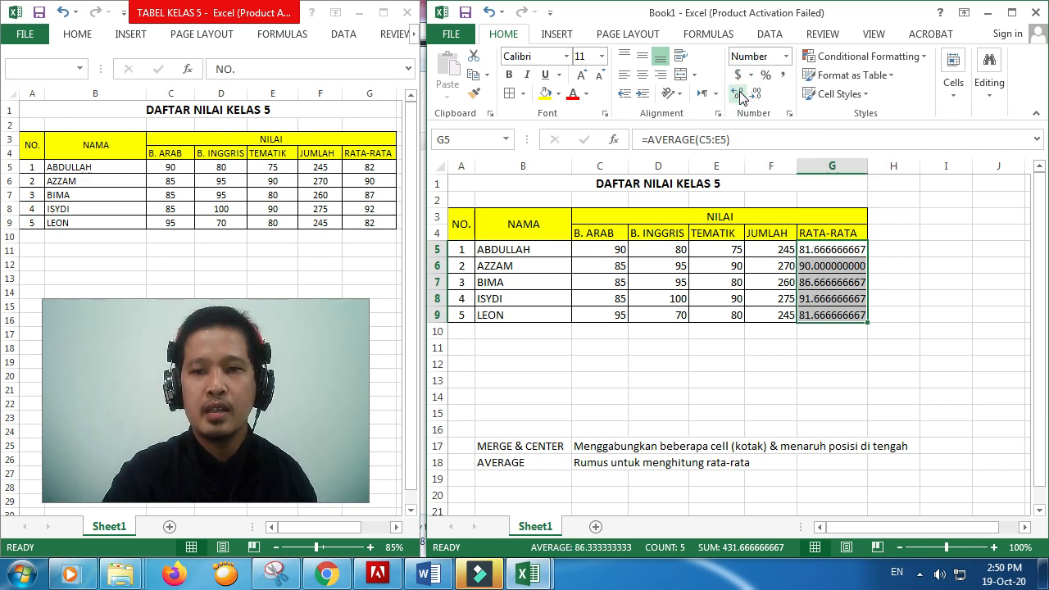
left_click(756, 97)
left_click(755, 96)
left_click(760, 95)
left_click(760, 96)
left_click(762, 97)
left_click(761, 97)
left_click(760, 98)
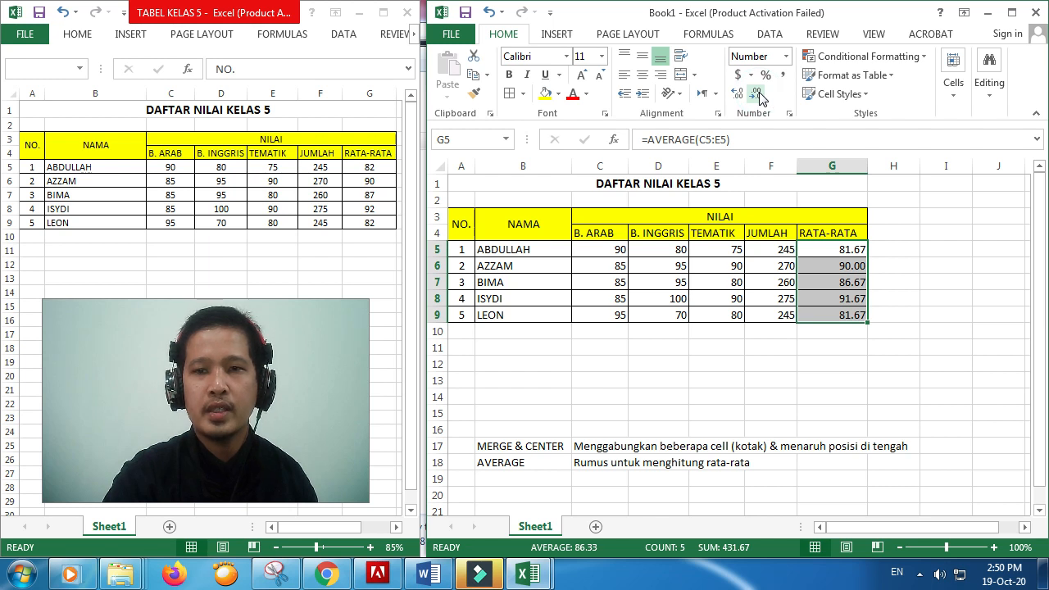
left_click(760, 97)
left_click(761, 97)
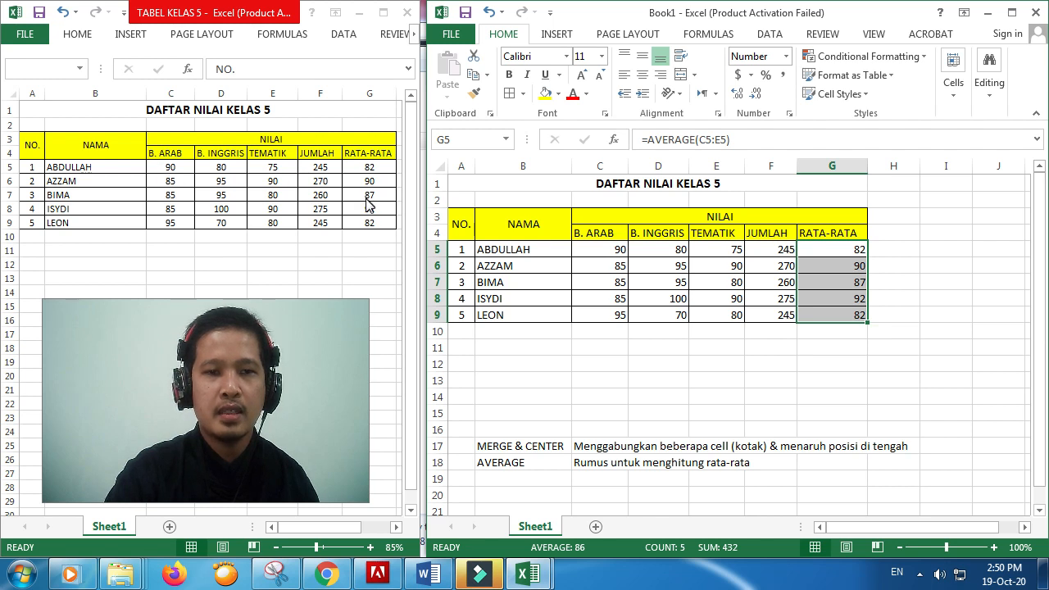
Center all the score, JUMLAH and RATA-RATA values in C5:G9 horizontally
left_click_drag(603, 248, 831, 323)
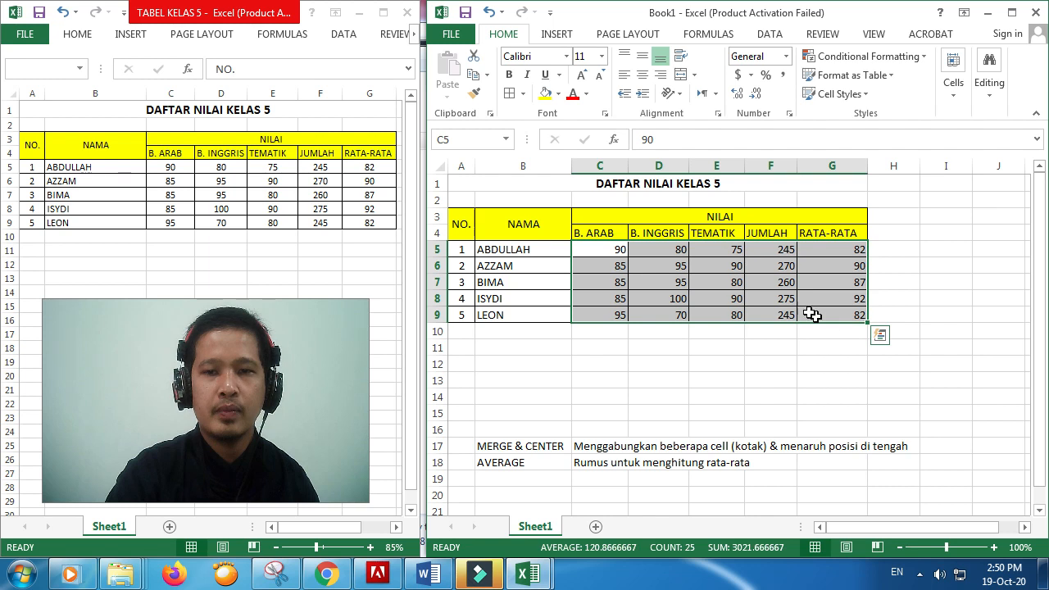
left_click(643, 74)
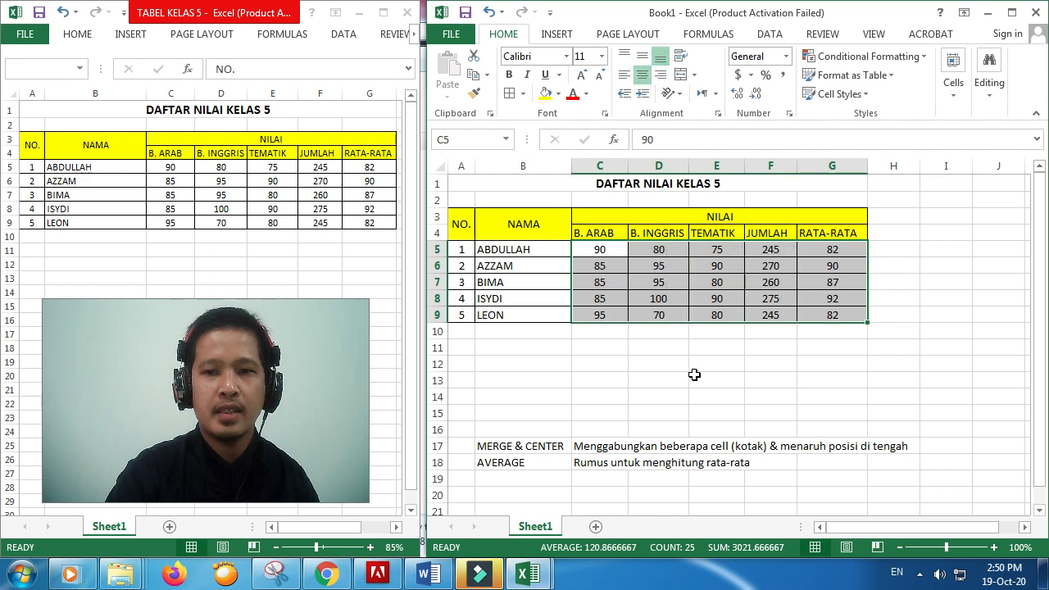
left_click(703, 400)
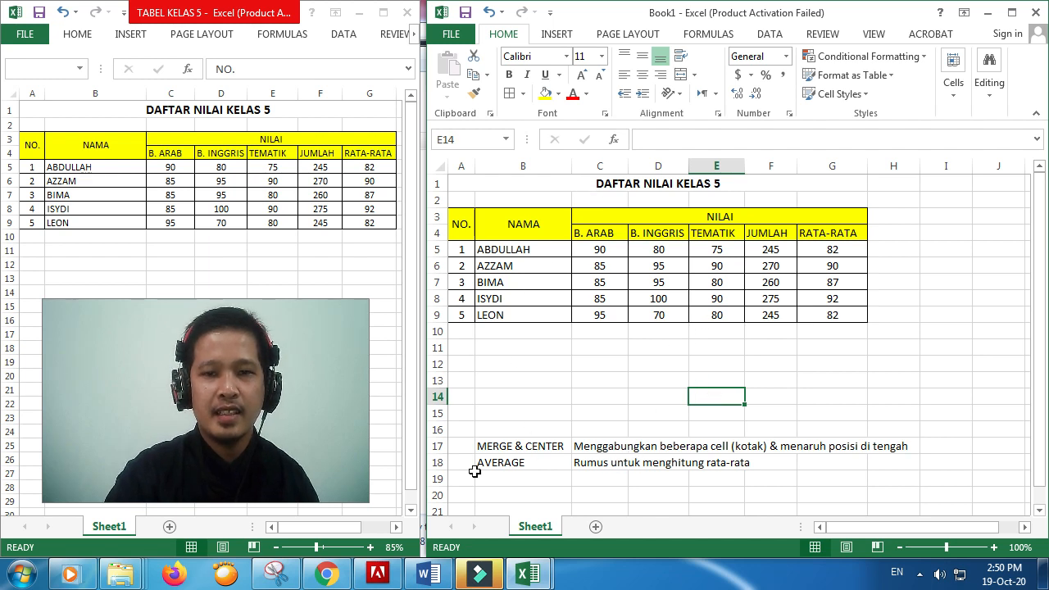
left_click(501, 450)
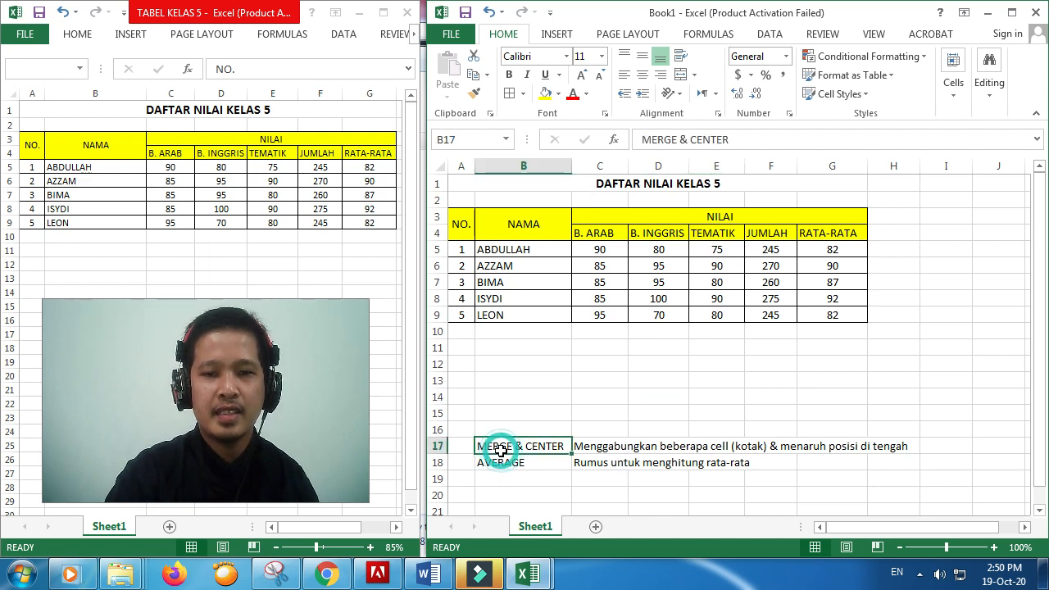
left_click(612, 184)
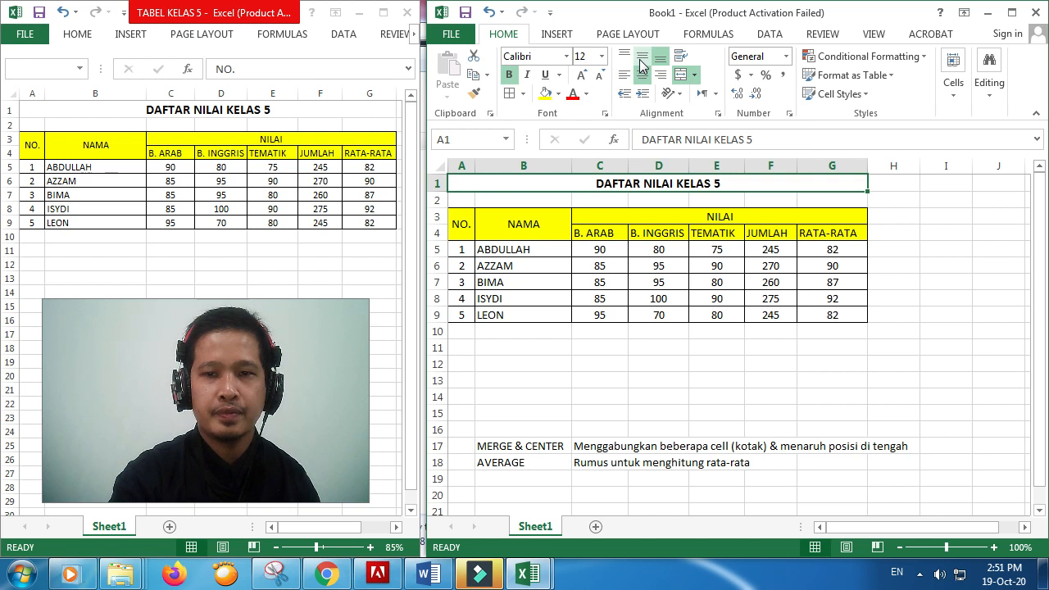
left_click(765, 378)
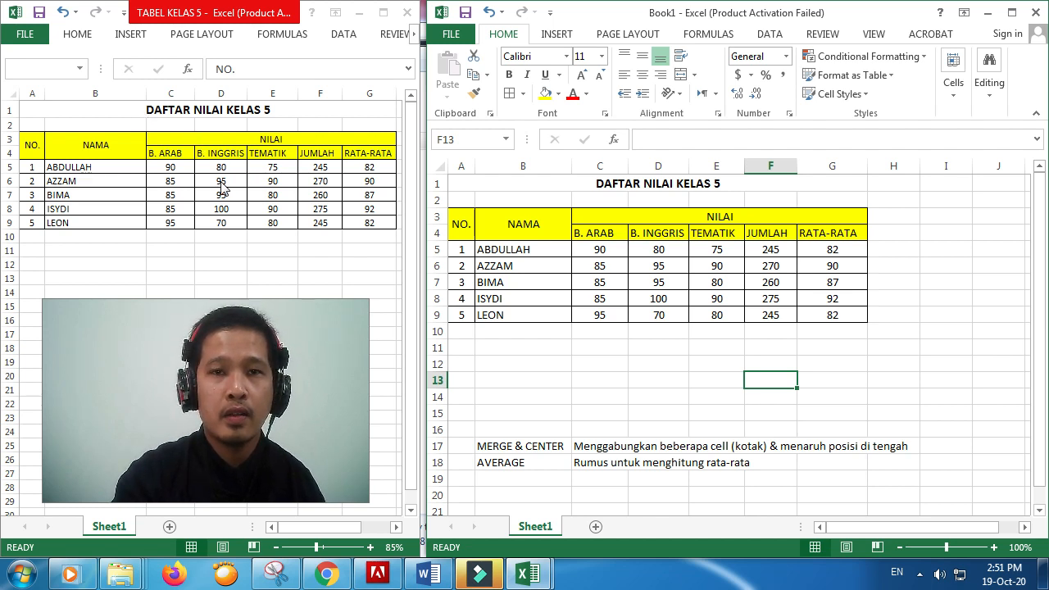
left_click(804, 358)
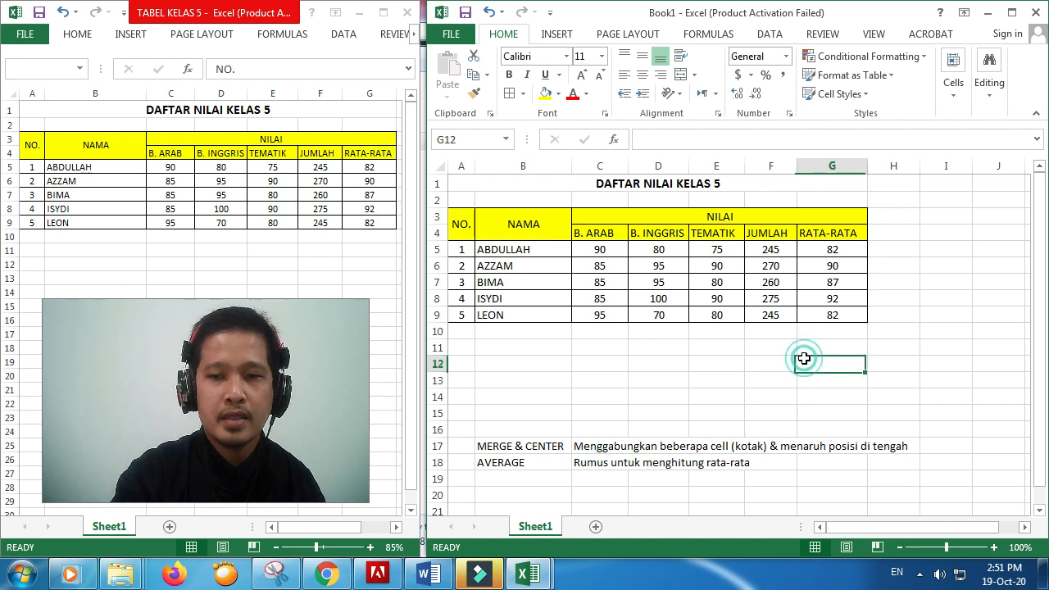
Add identity lines below the table: "NAMA :" in F11 with the student's name in G11, and "KELAS :" in F12 with 5A in G12
left_click(767, 351)
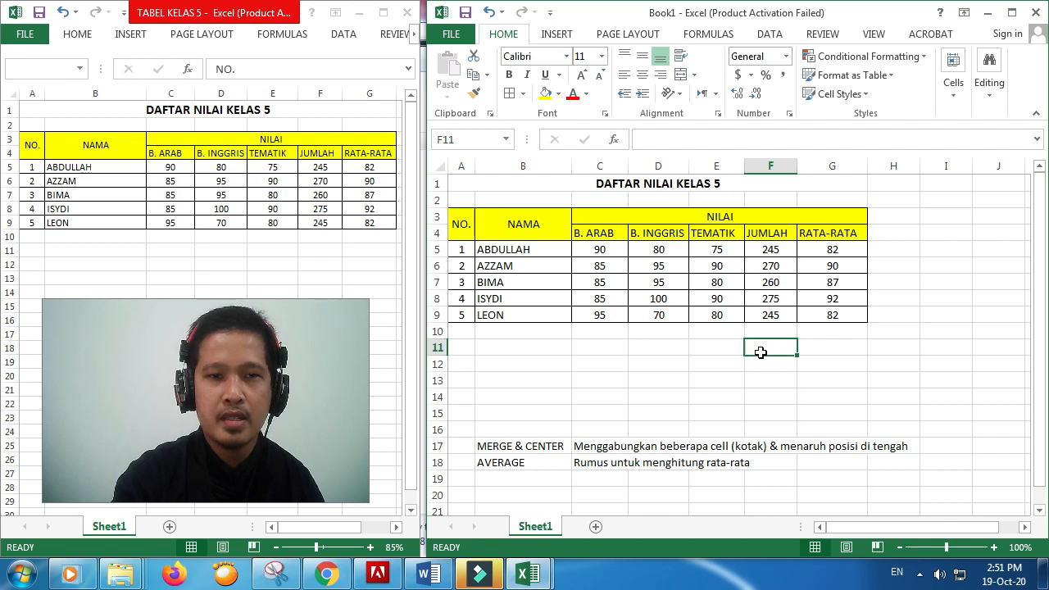
type("NAMA :")
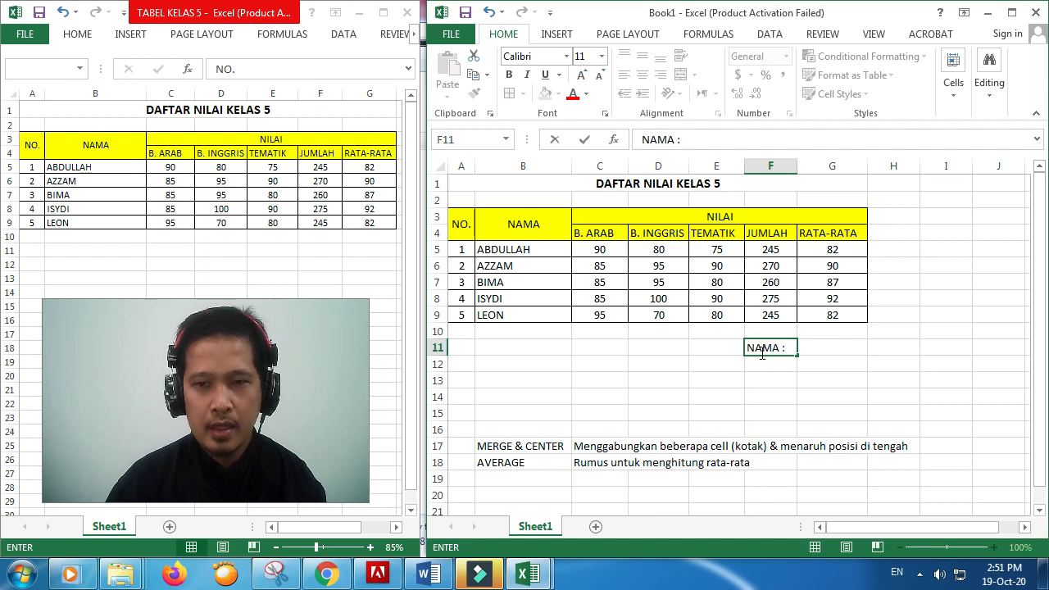
key("Tab")
type("ABDULLAH")
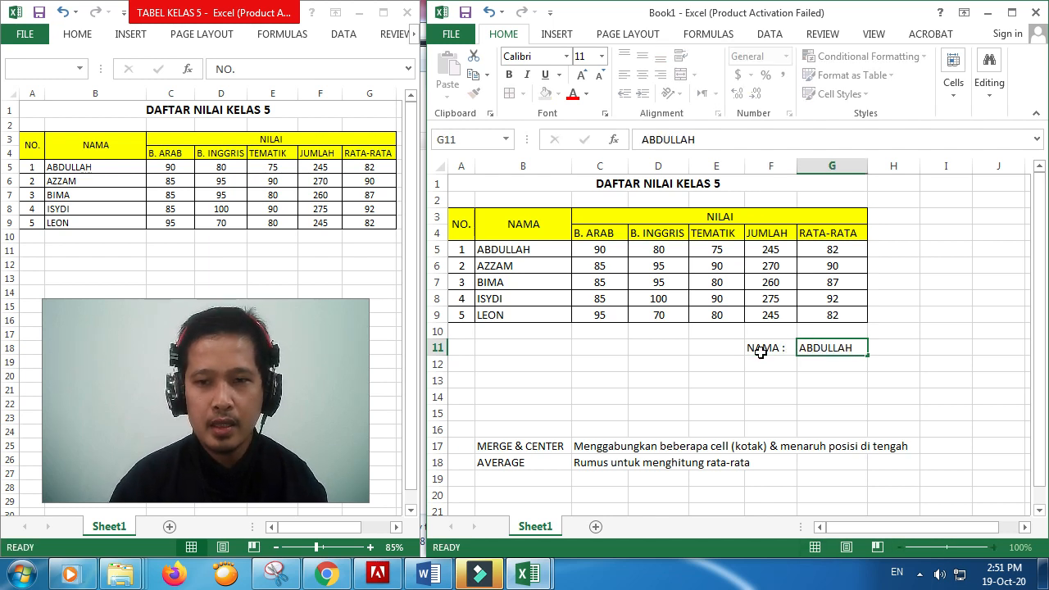
key("Return")
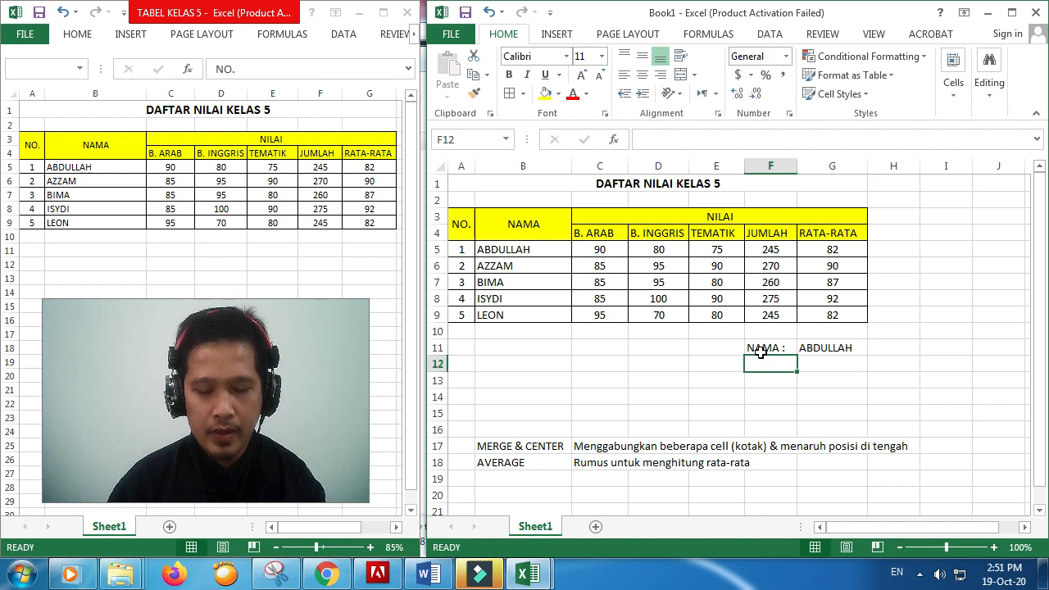
type("KELAS :")
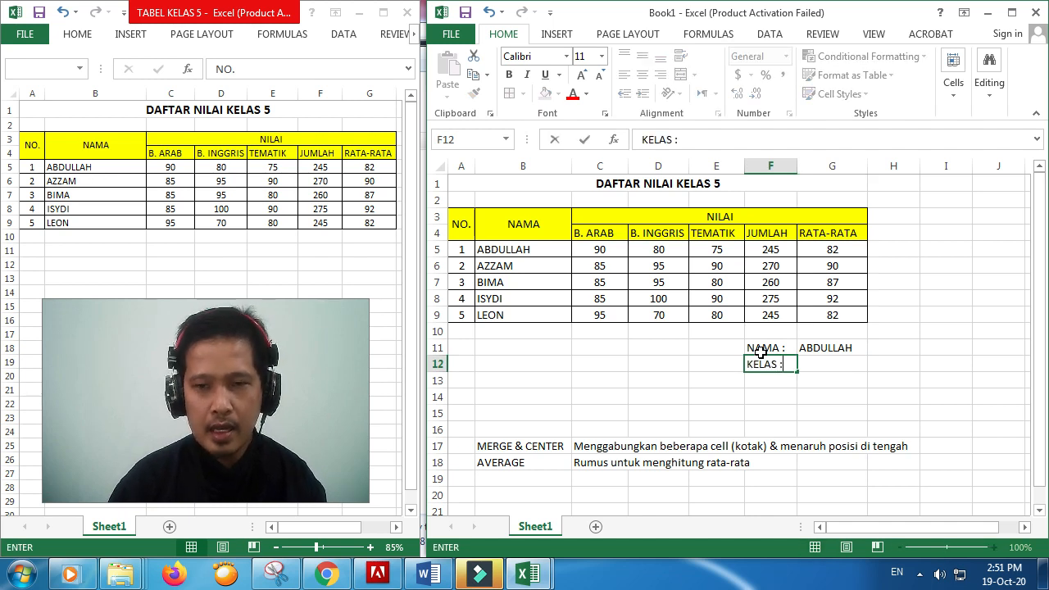
key("Tab")
type("5")
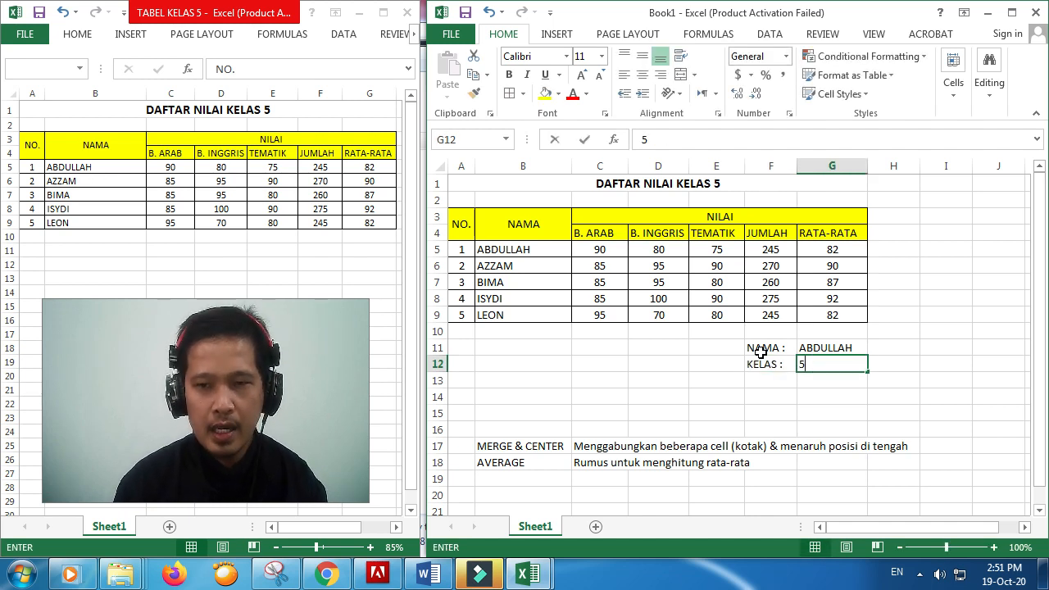
type("A")
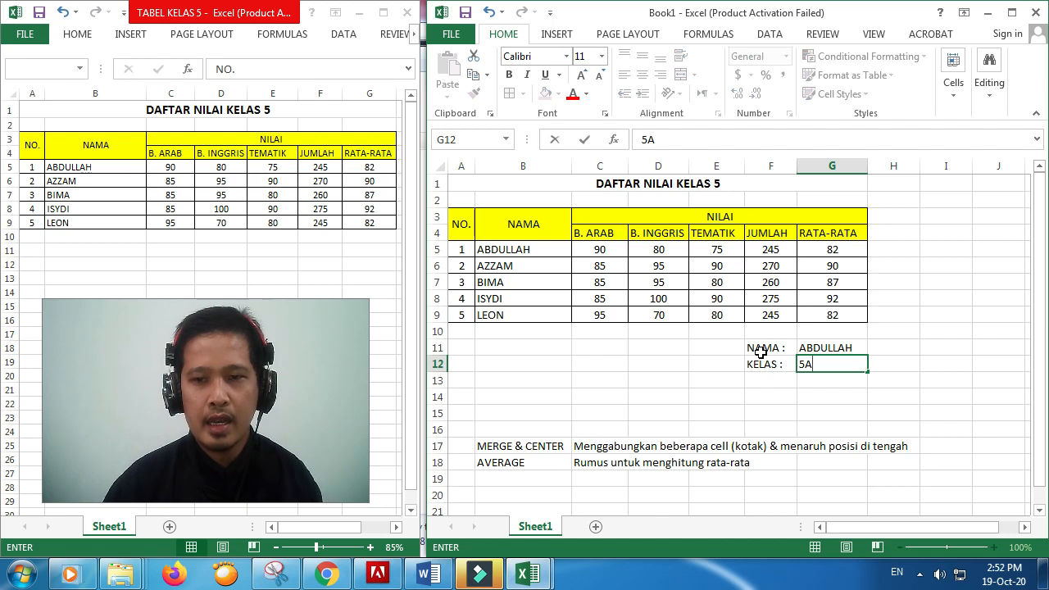
left_click(789, 391)
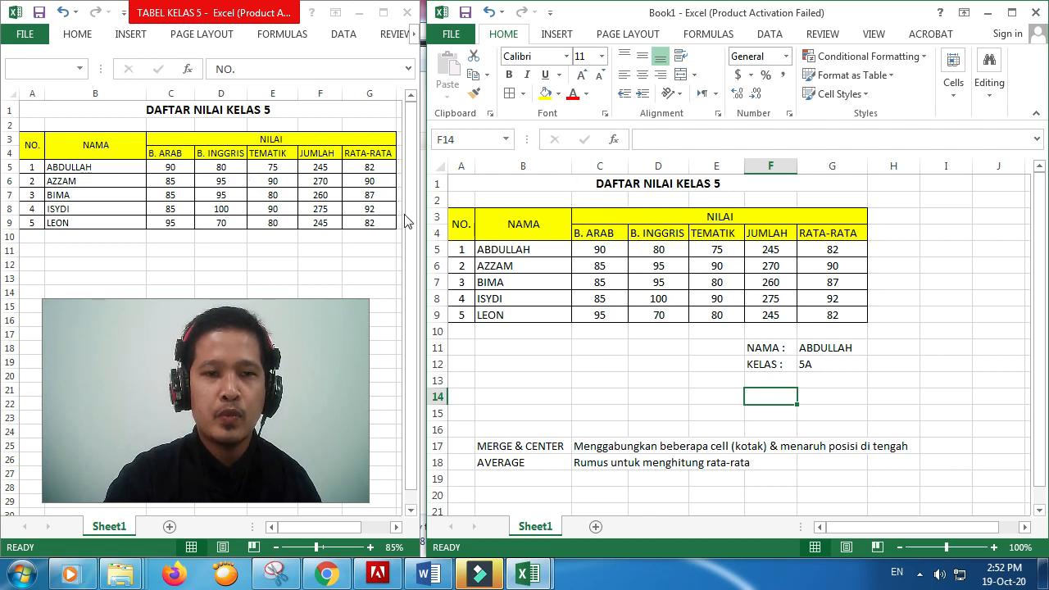
left_click(472, 216)
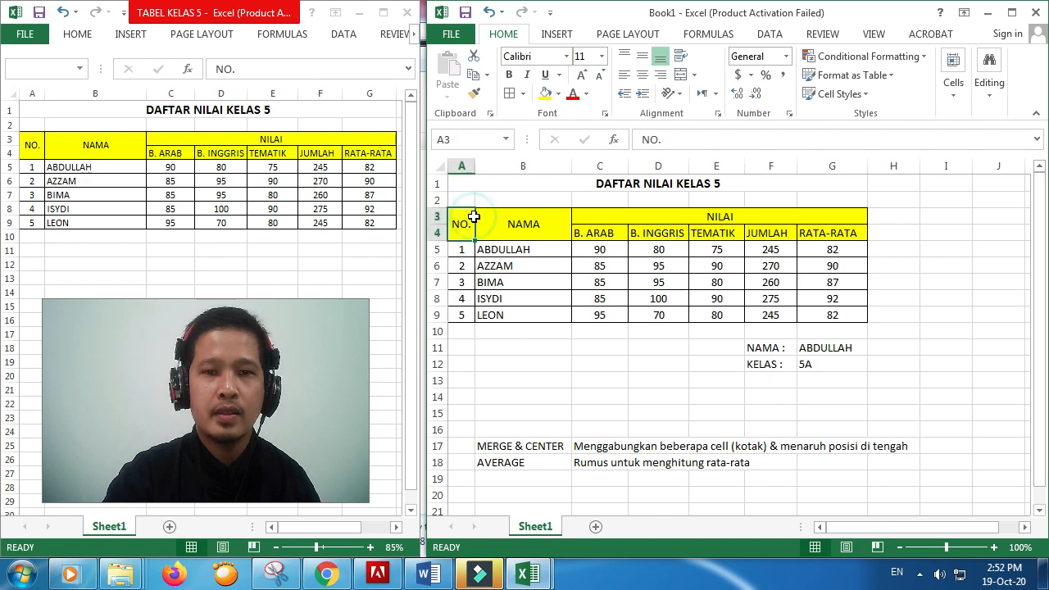
left_click(907, 310)
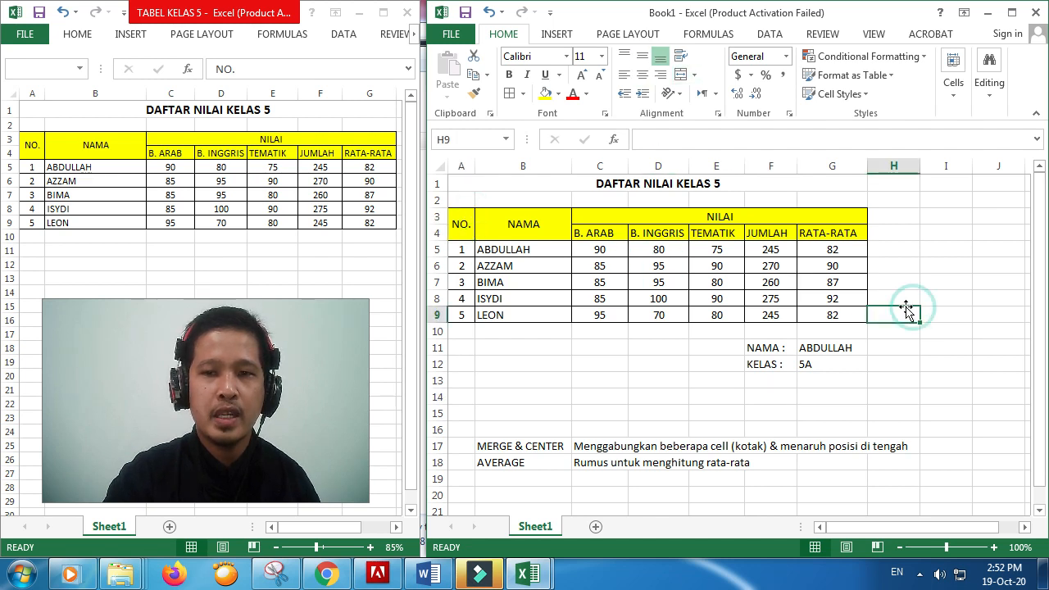
left_click(820, 393)
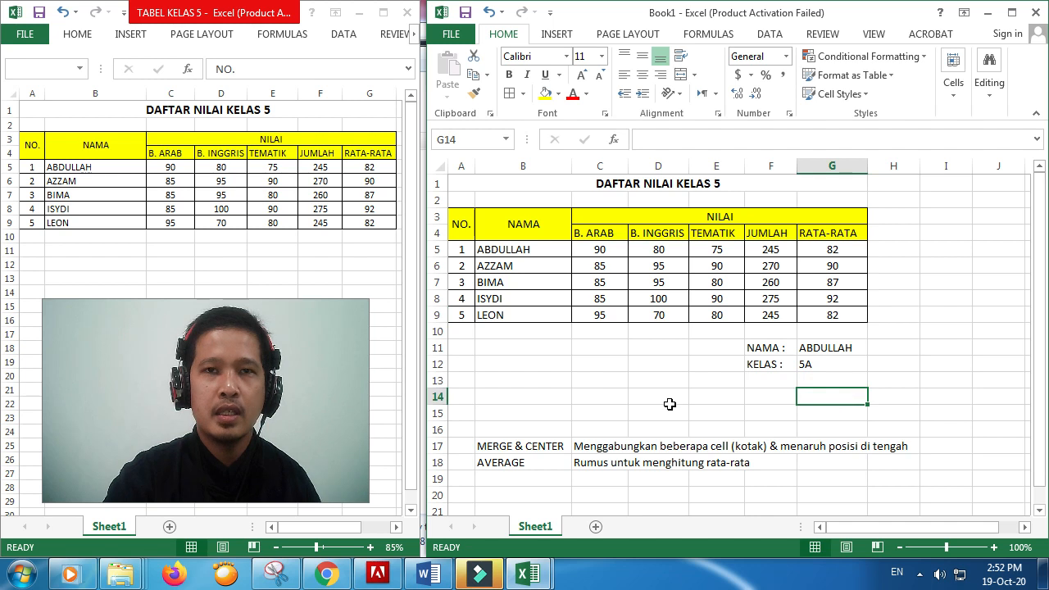